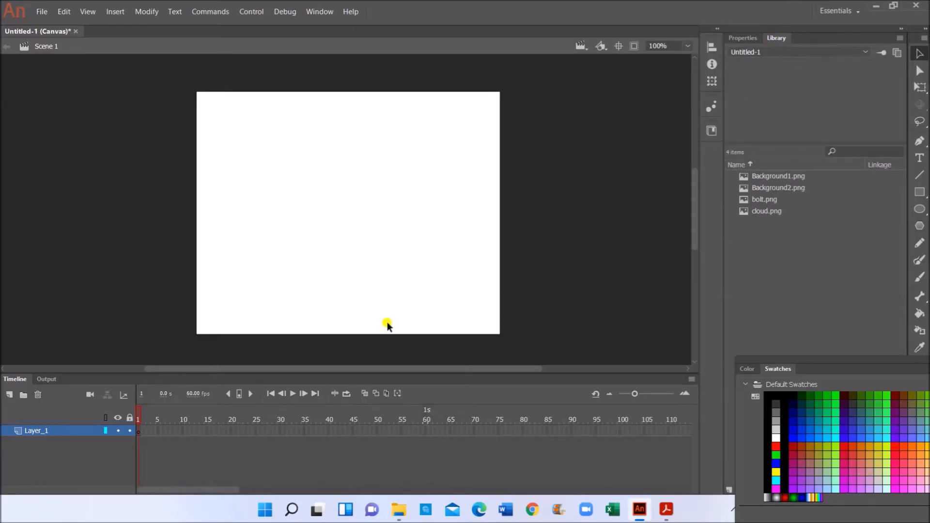
- Rename Layer_1 to BG and place Background1.png so it covers the stage
double_click(51, 431)
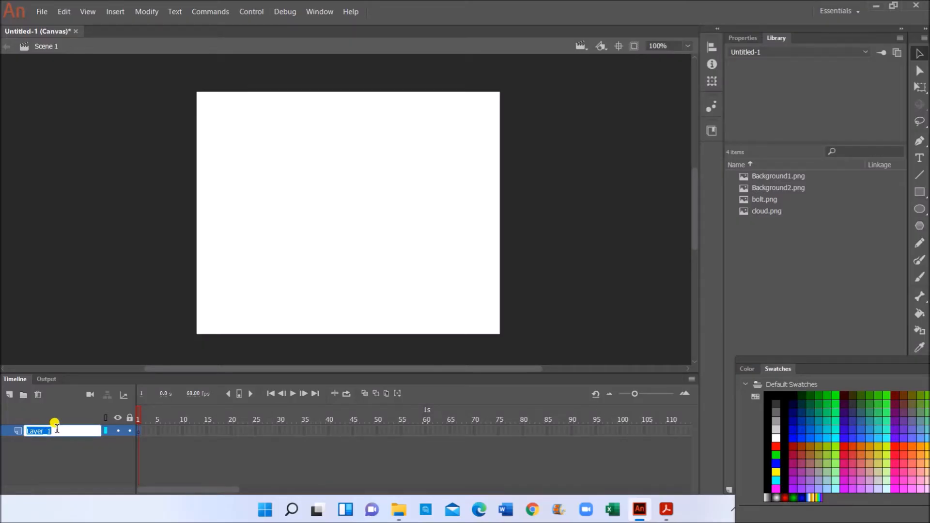
type("BG")
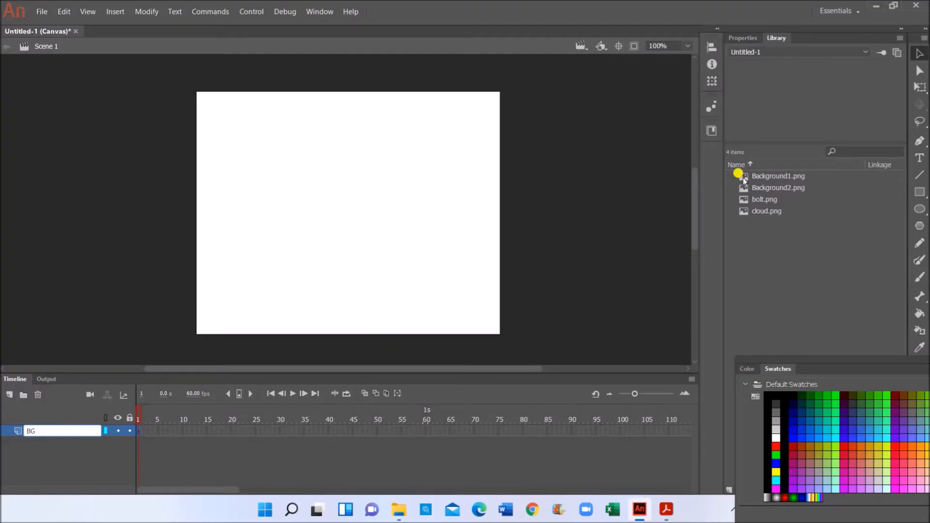
left_click_drag(762, 176, 365, 264)
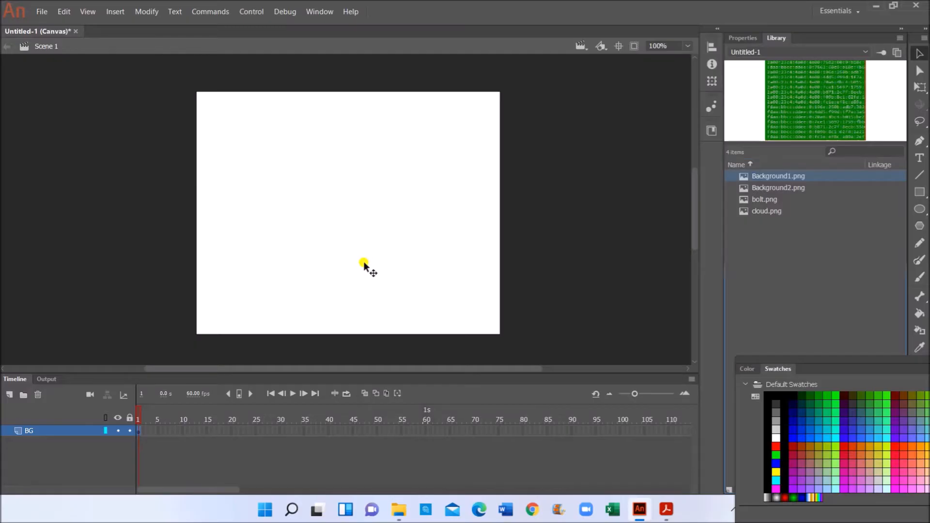
mouse_move(374, 249)
left_mouse_down()
mouse_move(372, 276)
mouse_move(373, 267)
left_mouse_up()
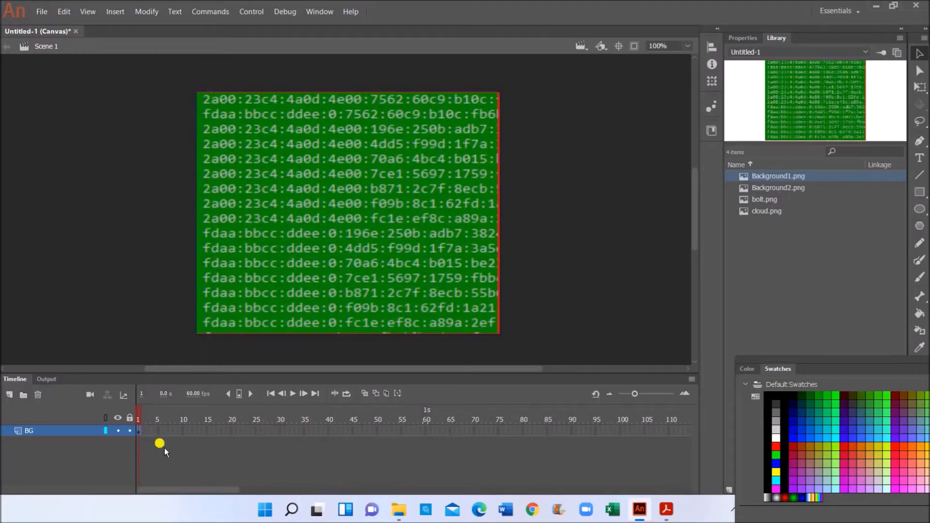
- Extend BG to frame 30 and add a frame-31 keyframe holding Background2.png
right_click(279, 429)
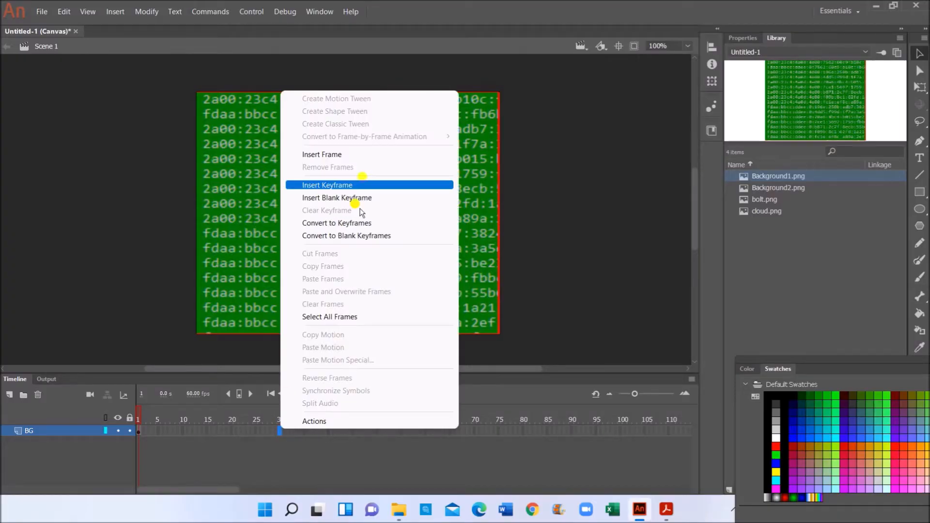
left_click(363, 154)
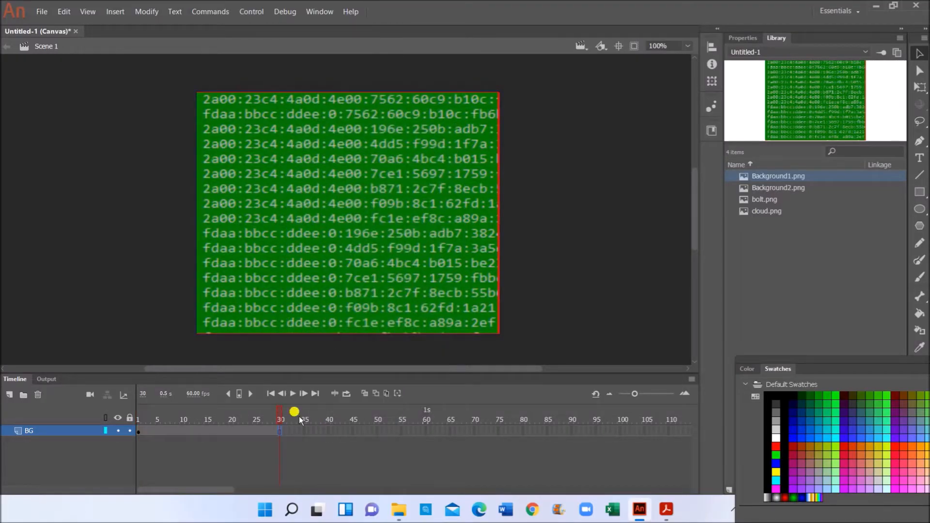
right_click(284, 433)
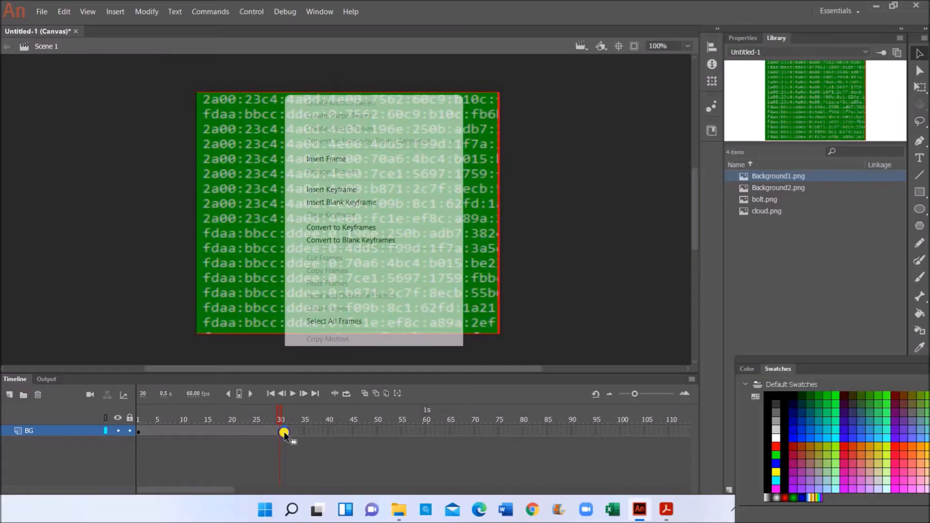
left_click(359, 188)
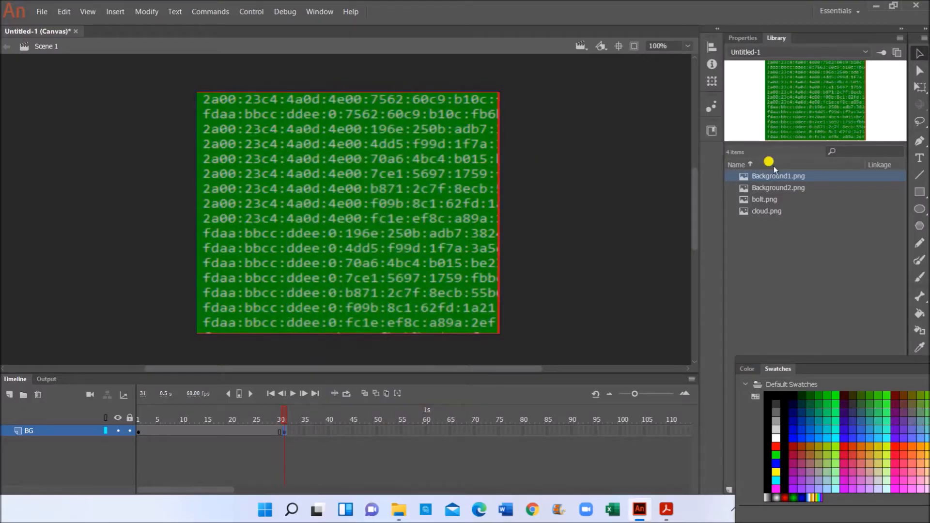
left_click(774, 188)
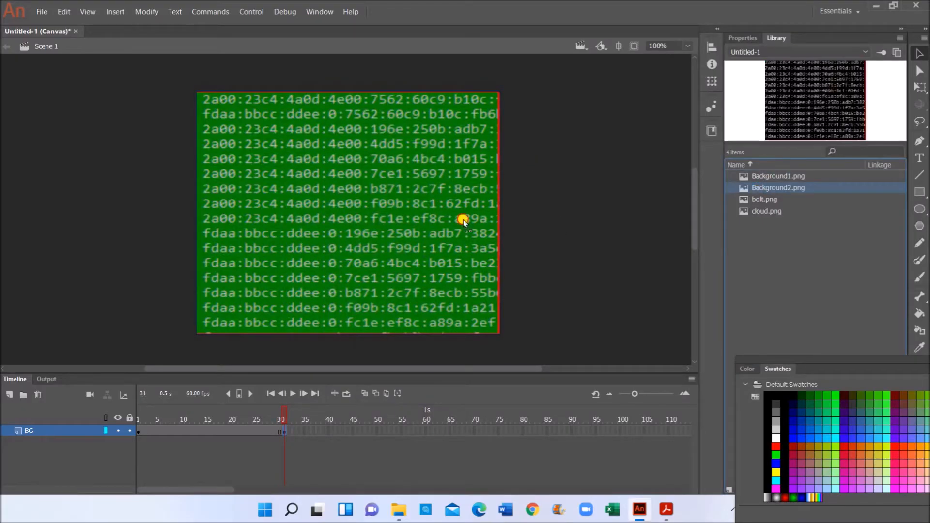
left_click_drag(392, 218, 347, 218)
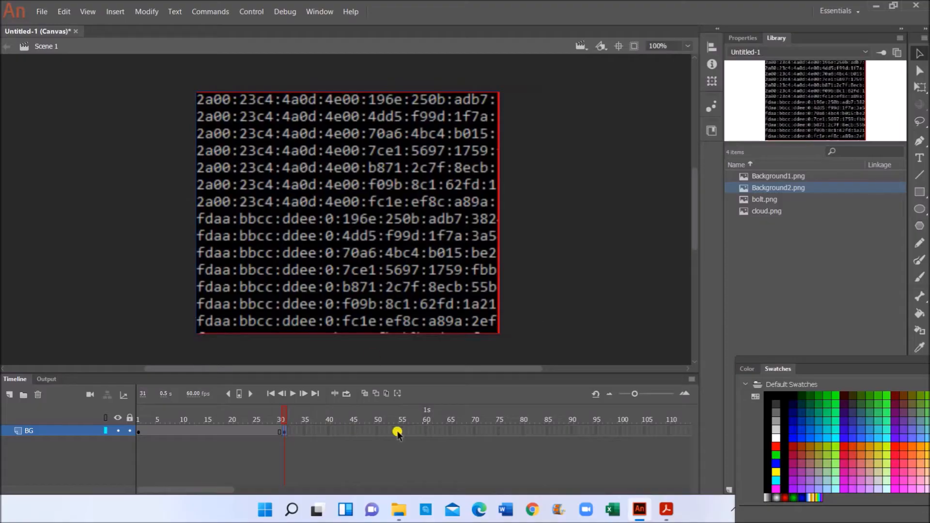
- Extend the BG layer to frame 60, checking the backgrounds at frames 14 and 36
right_click(425, 431)
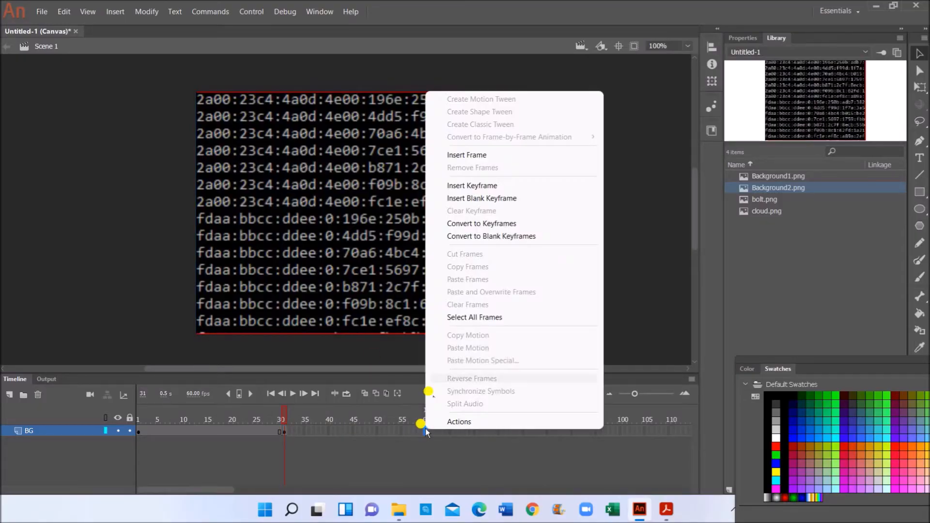
left_click(481, 155)
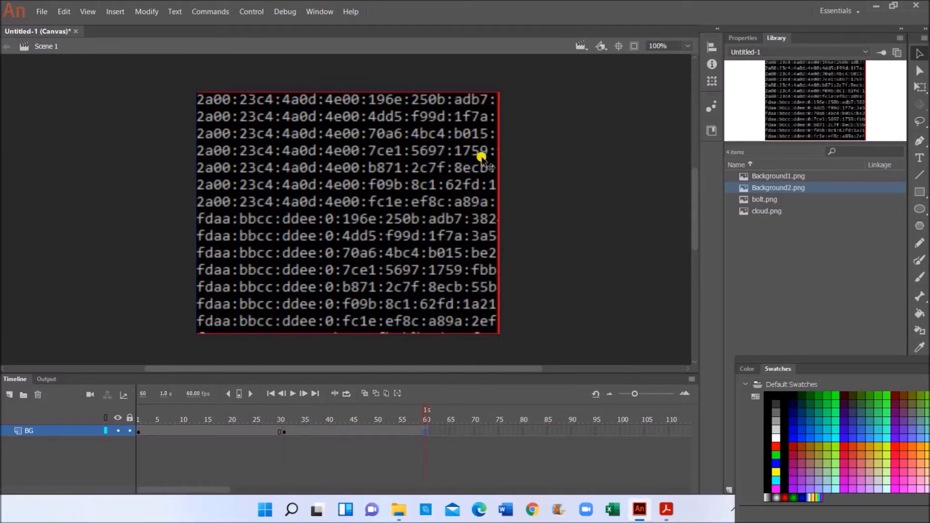
left_click(202, 433)
left_click(310, 431)
- Copy BG frames 1–60 and paste them after frame 60
left_click_drag(139, 433, 172, 428)
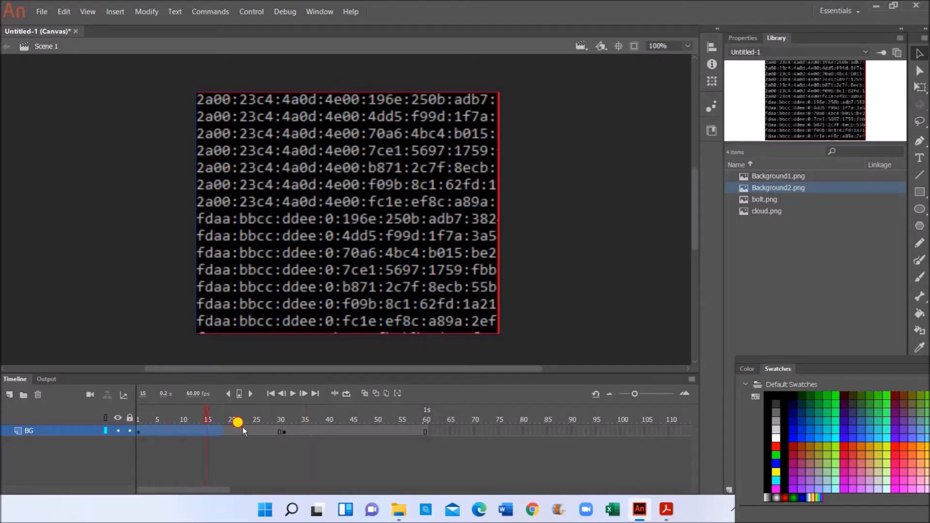
left_click_drag(385, 432, 425, 435)
right_click(412, 428)
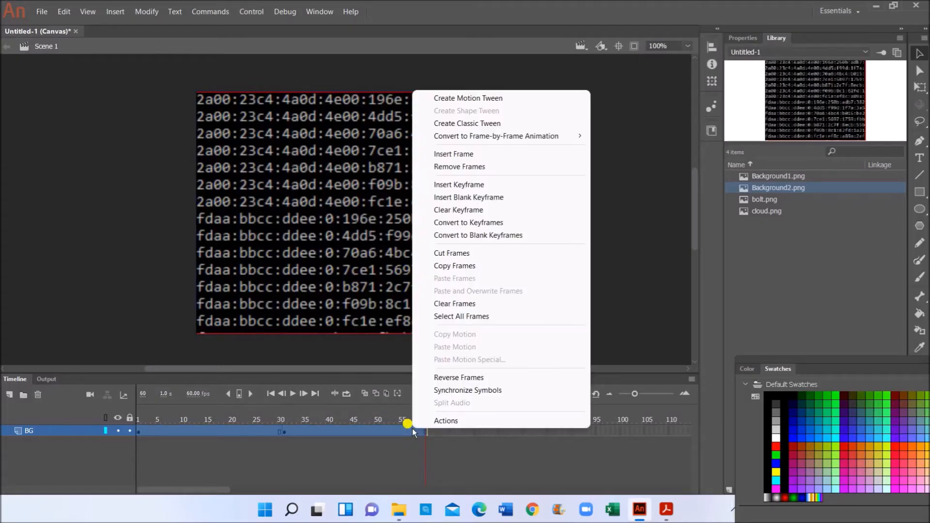
left_click(452, 270)
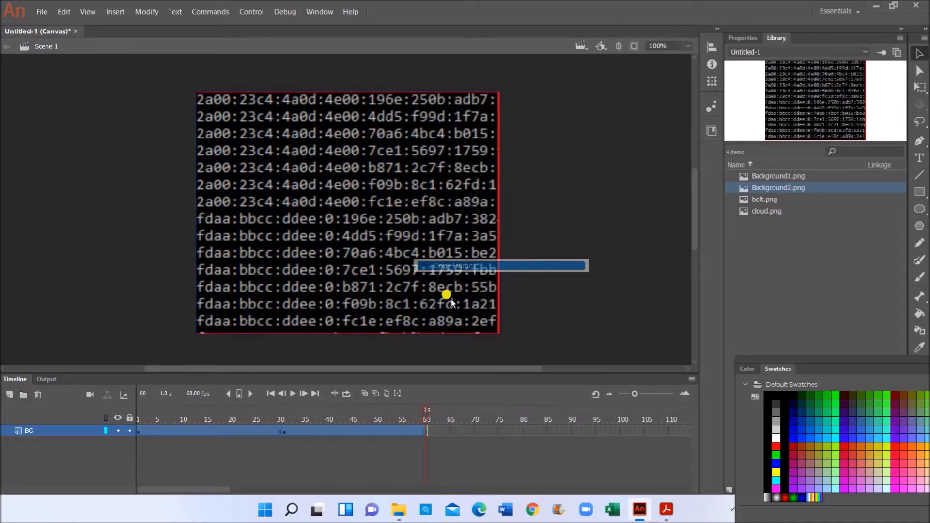
right_click(430, 434)
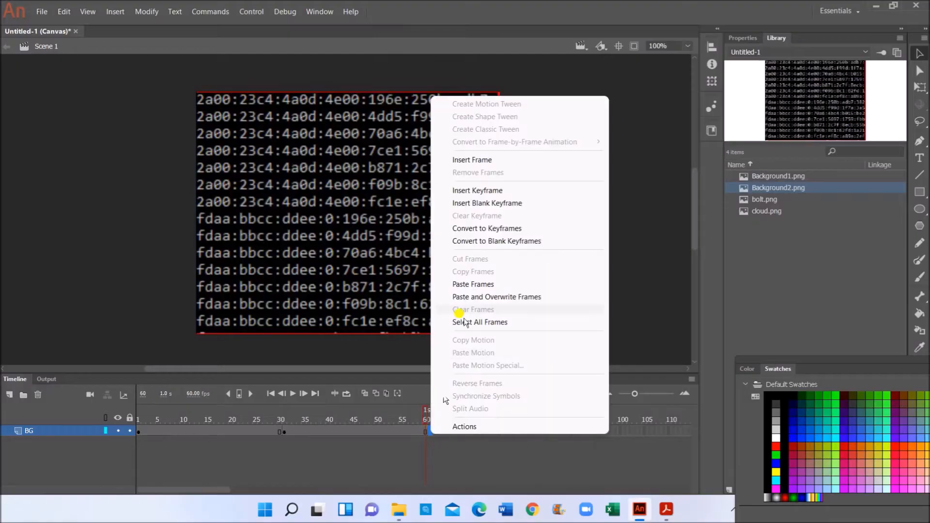
left_click(471, 285)
- Paste the frames again at frame 120, preview the alternating backgrounds, then bring up the exam PDF
left_click_drag(197, 489, 269, 489)
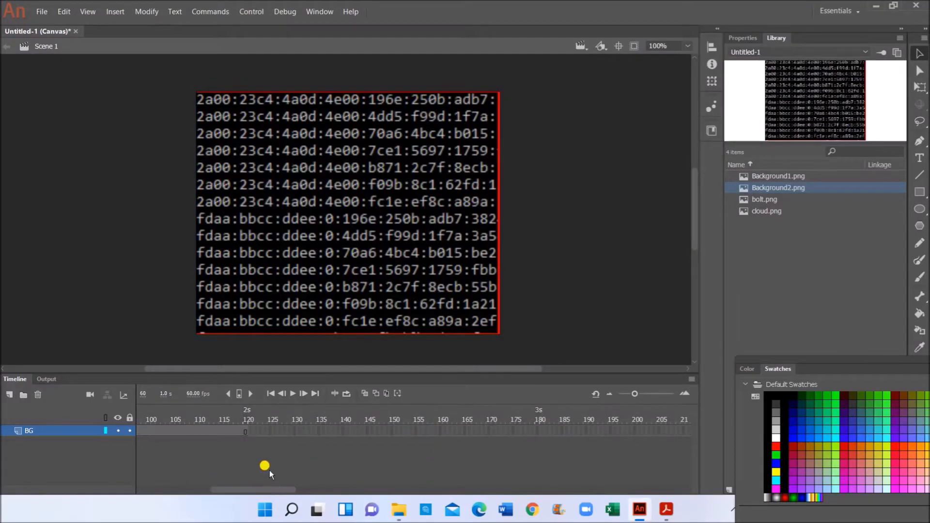
right_click(249, 430)
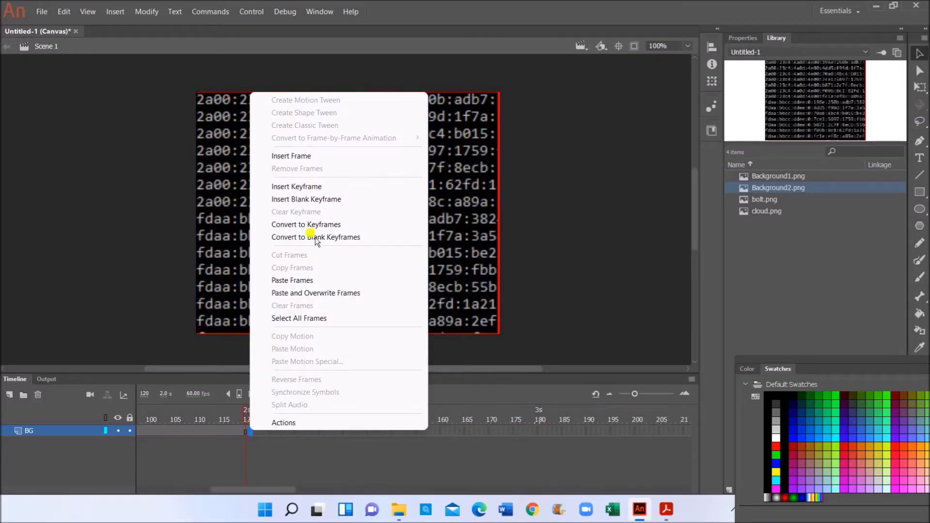
left_click(313, 281)
left_click_drag(246, 489, 103, 484)
left_click_drag(140, 435, 294, 421)
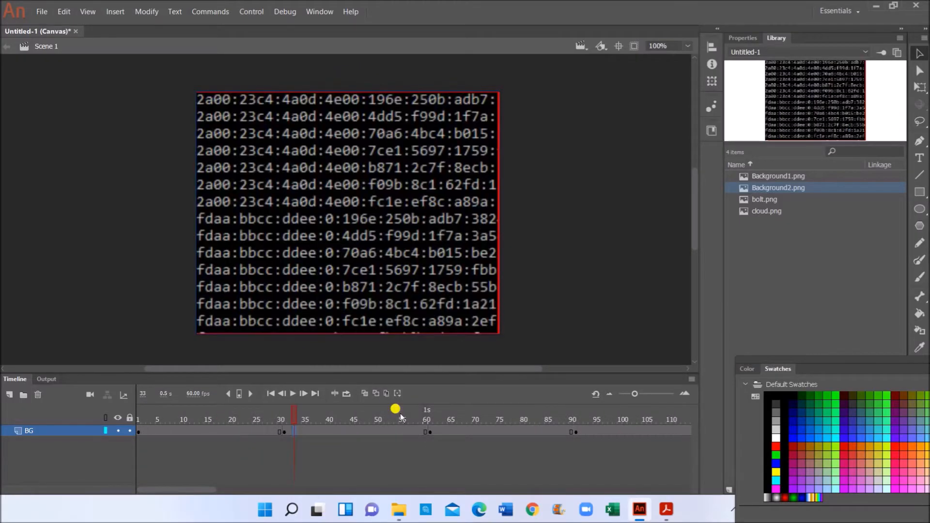
left_click(444, 423)
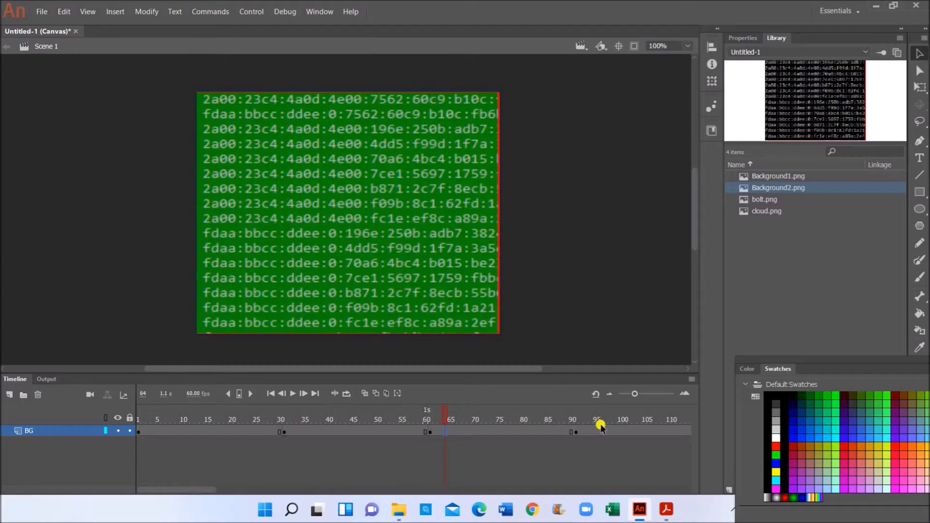
left_click(604, 424)
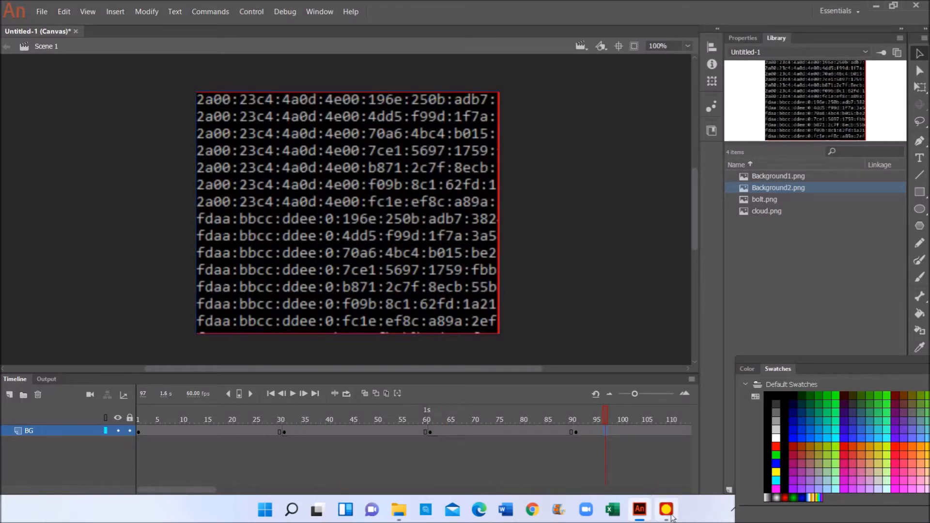
left_click(668, 512)
- Read the Cloud and Malware timing table in the exam PDF, then return to Animate
scroll(263, 270, "up", 3)
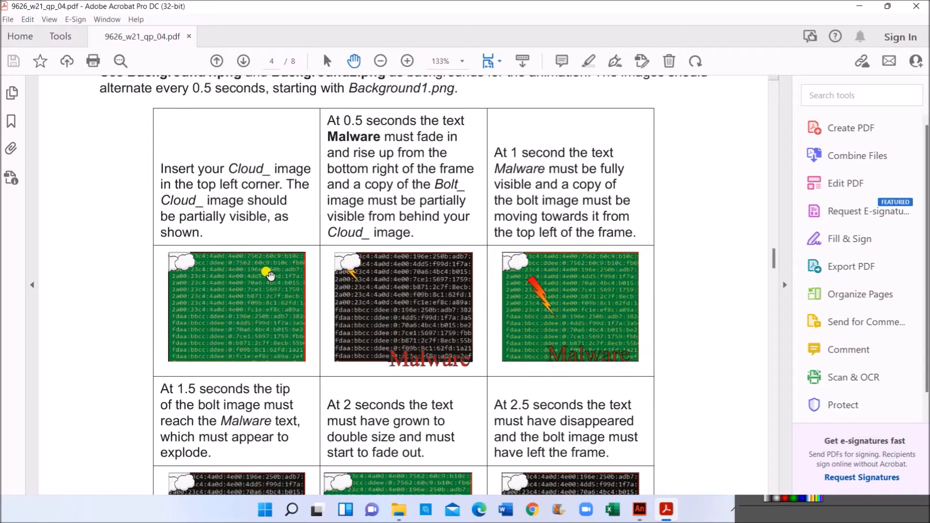
scroll(269, 275, "down", 2)
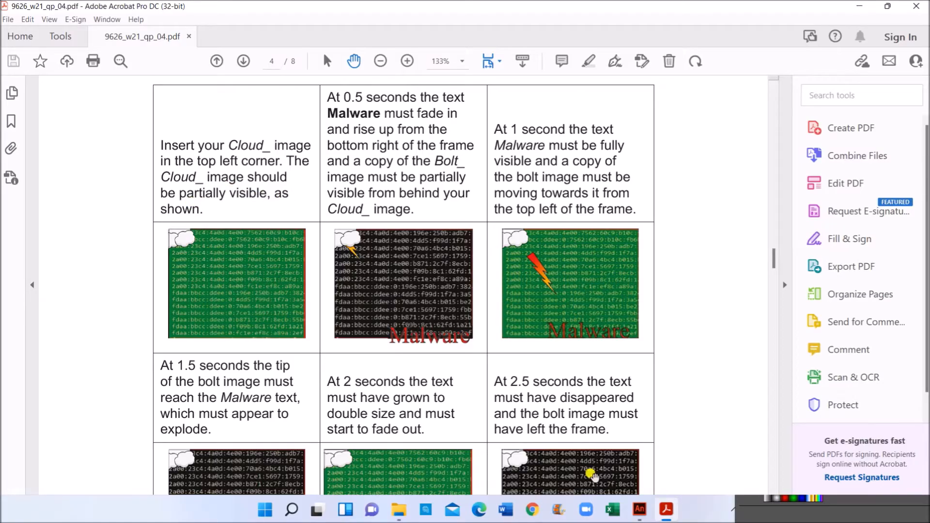
left_click(639, 508)
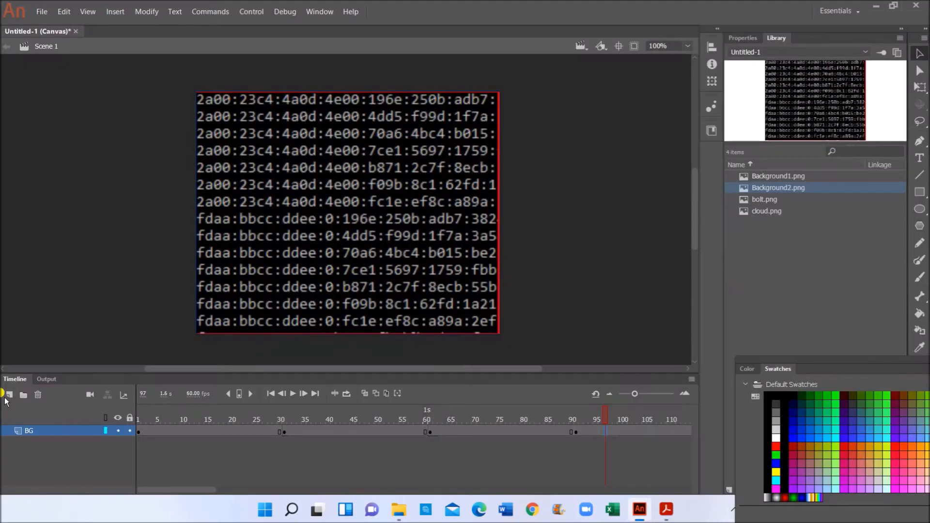
- Add a new layer above BG named Cloud
left_click(10, 400)
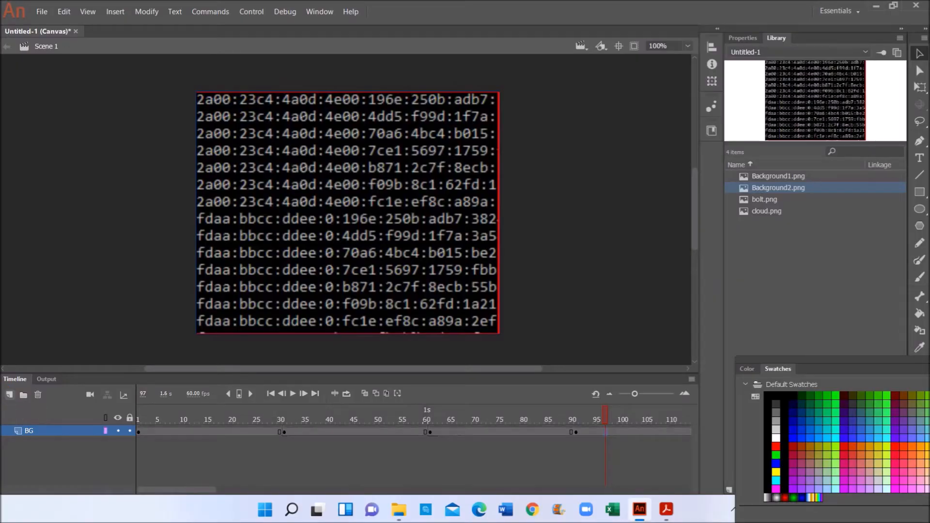
double_click(38, 434)
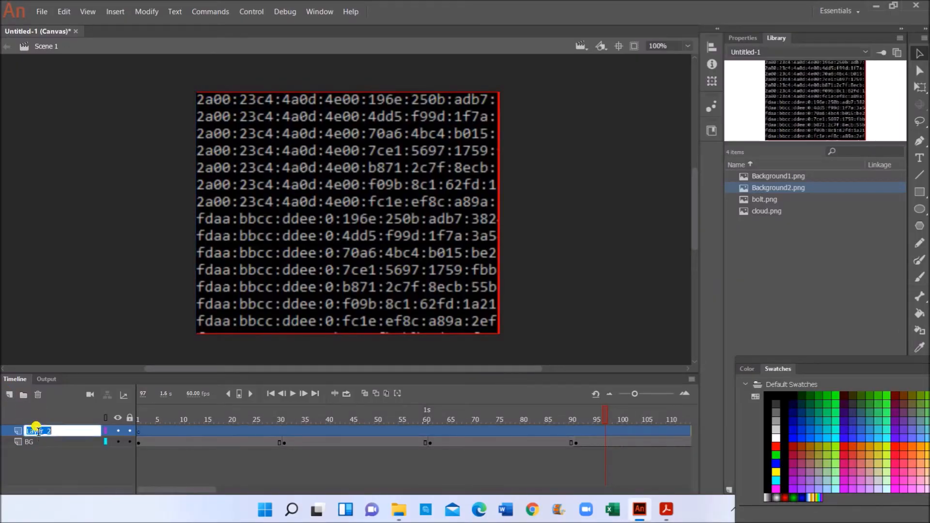
type("d")
type("lo")
left_click(782, 222)
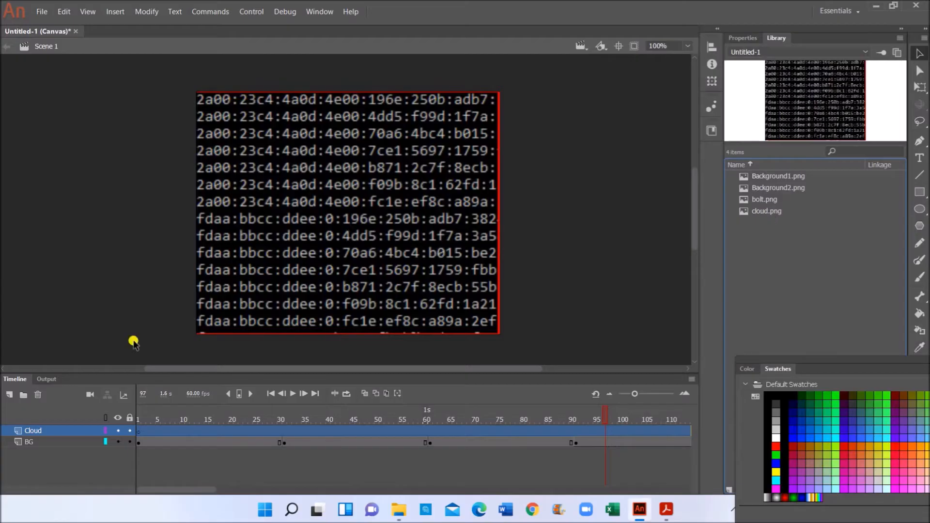
- Place cloud.png at frame 1, scale it down and move it to the top-left corner
left_click(138, 430)
left_click_drag(766, 212, 314, 208)
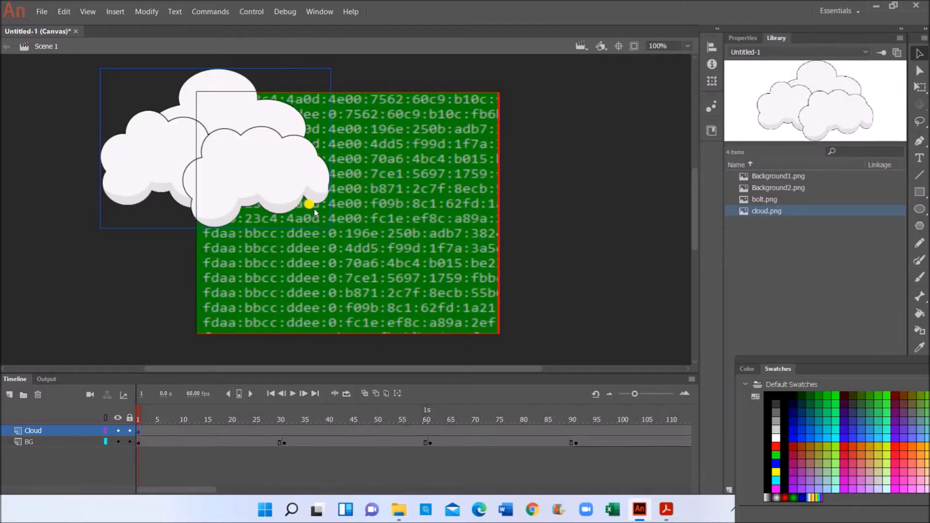
left_click(920, 88)
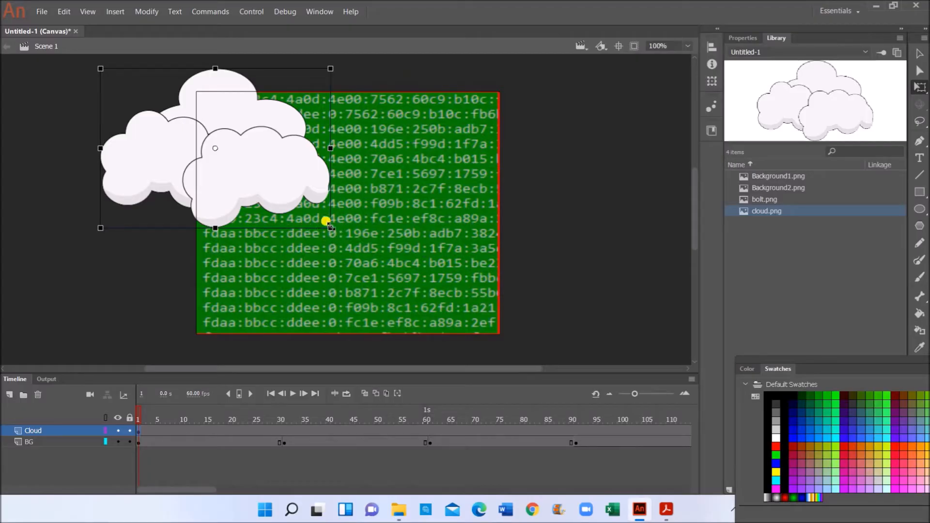
left_click_drag(325, 221, 283, 185)
left_click_drag(223, 167, 225, 140)
left_click(462, 247)
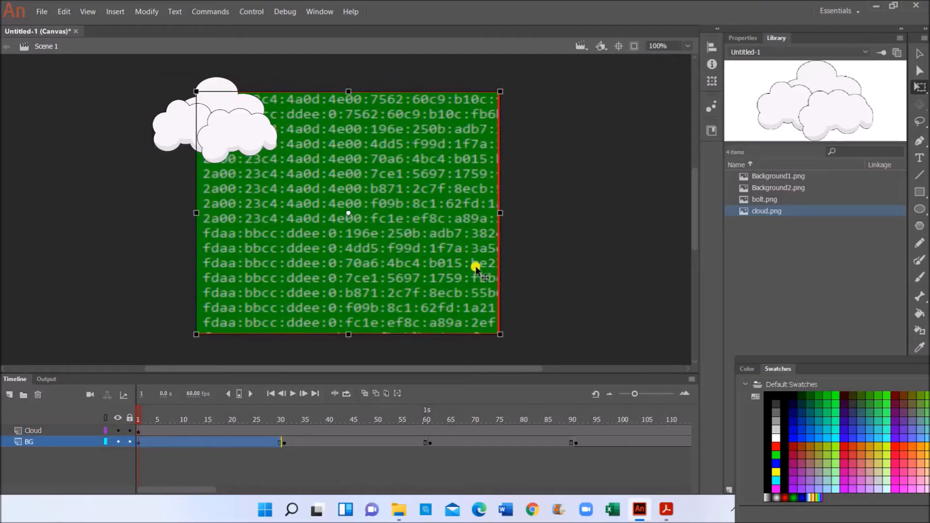
left_click(570, 238)
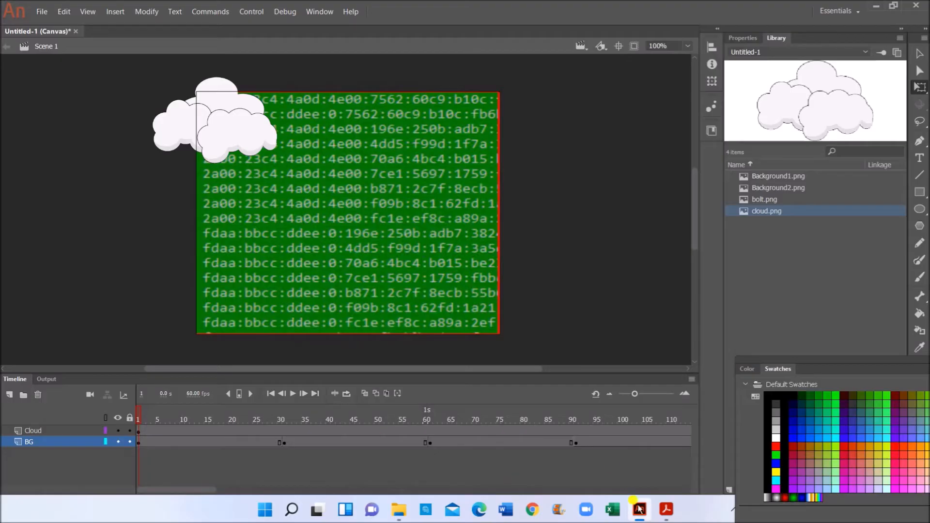
- After rechecking the PDF instructions, shrink the cloud further with Free Transform
left_click(663, 511)
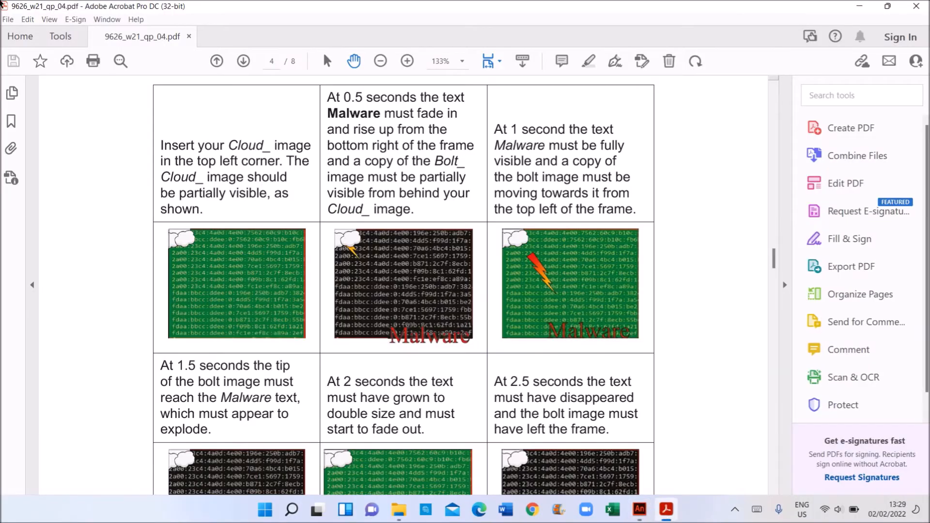
left_click(639, 509)
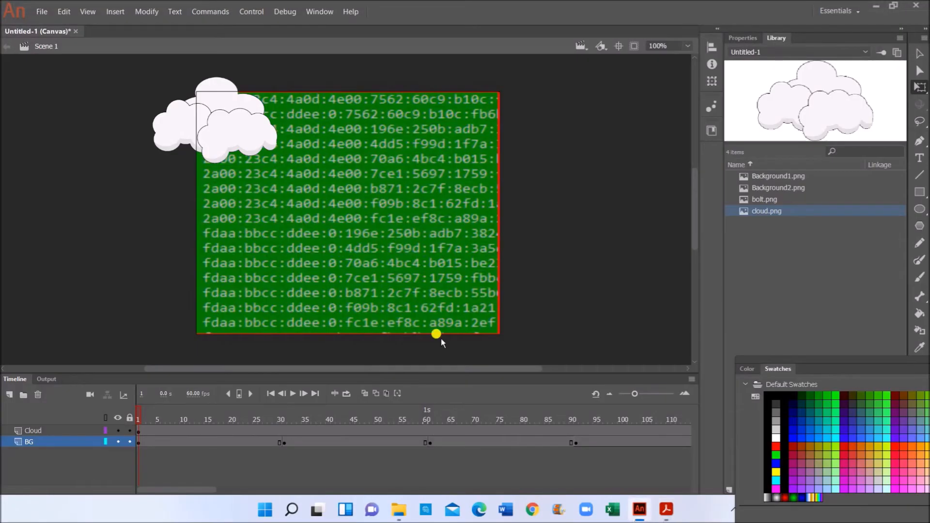
left_click(270, 146)
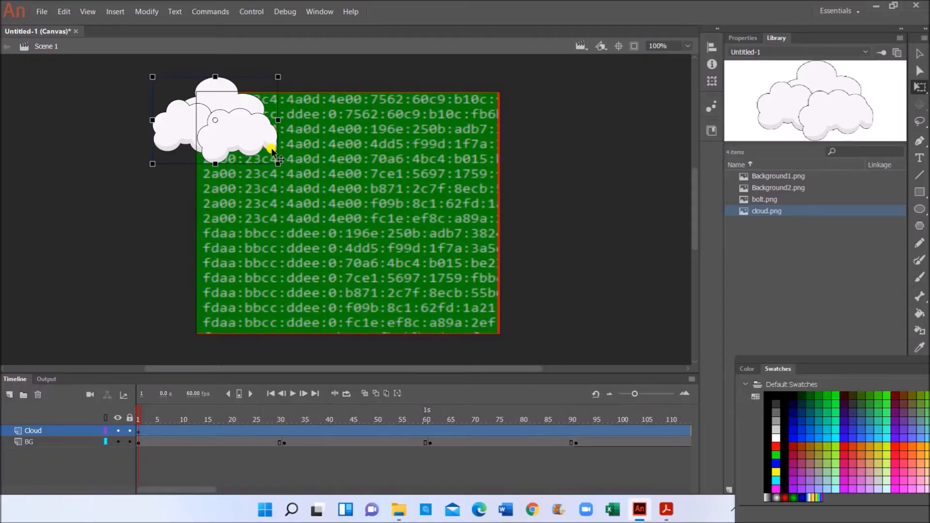
left_click_drag(278, 163, 251, 127)
left_click(333, 134)
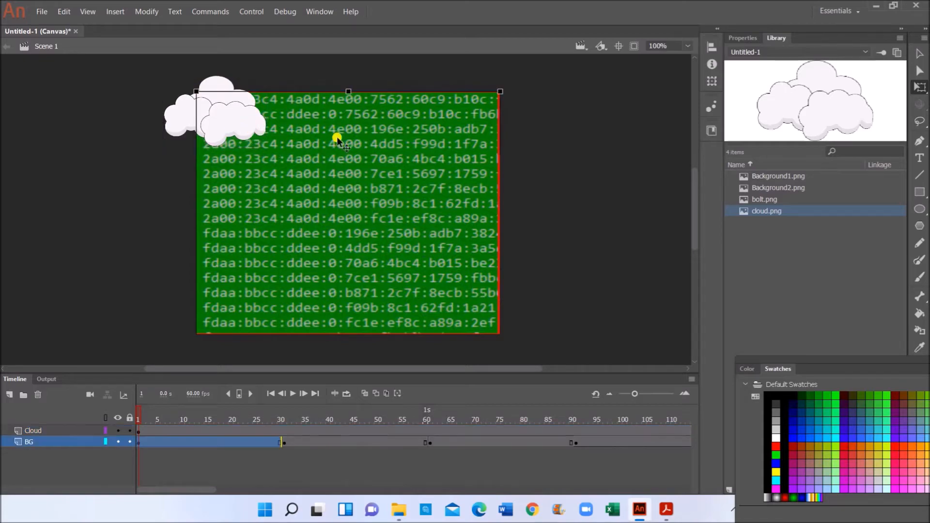
left_click(262, 362)
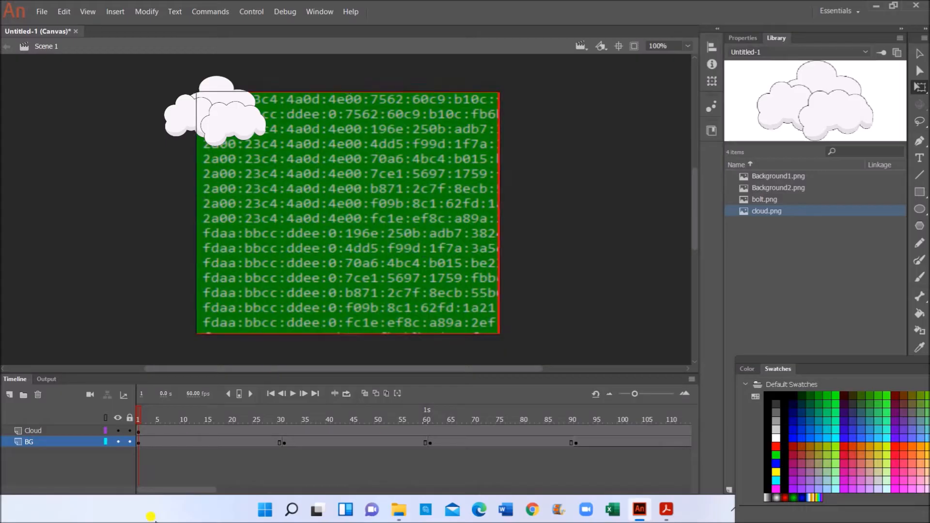
left_click(83, 430)
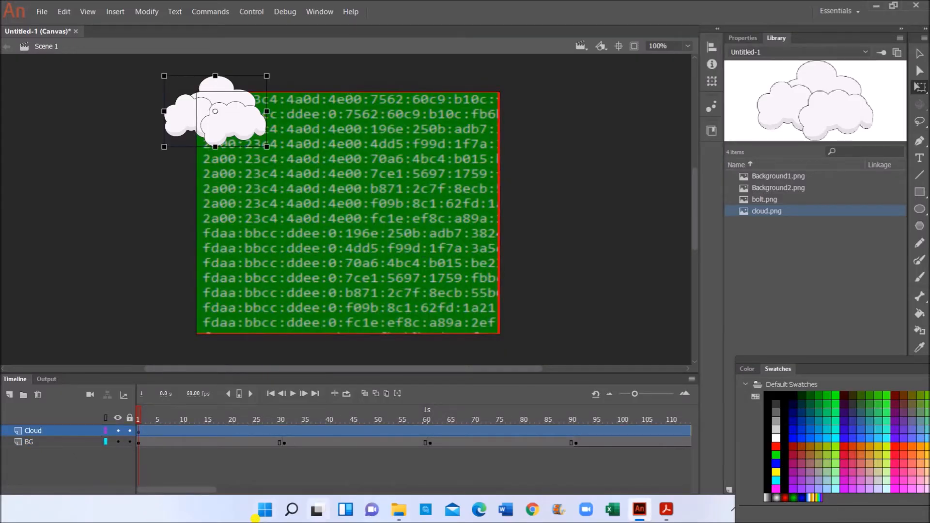
left_click(665, 509)
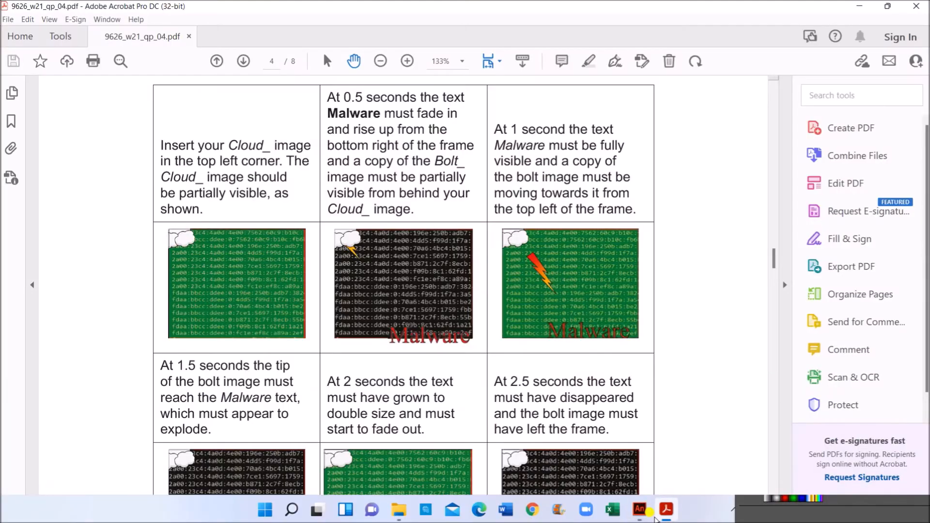
scroll(363, 290, "up", 3)
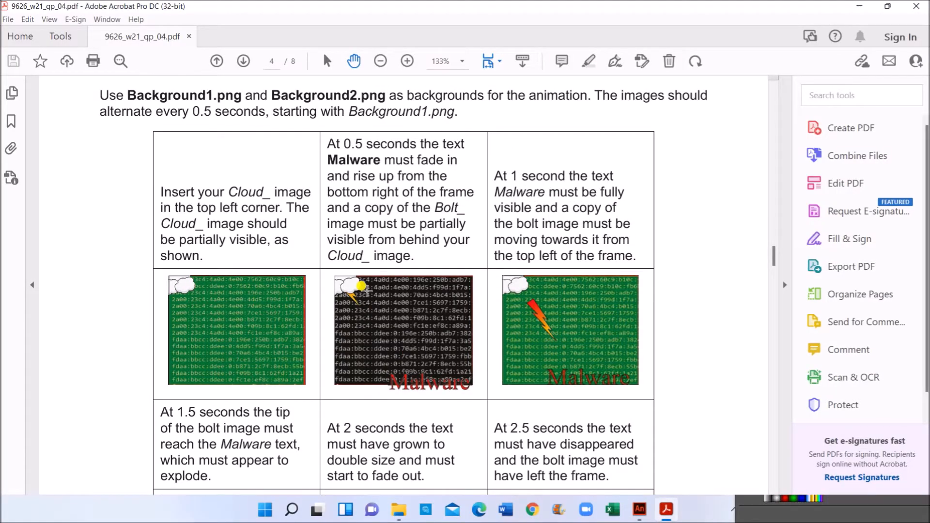
scroll(367, 291, "down", 2)
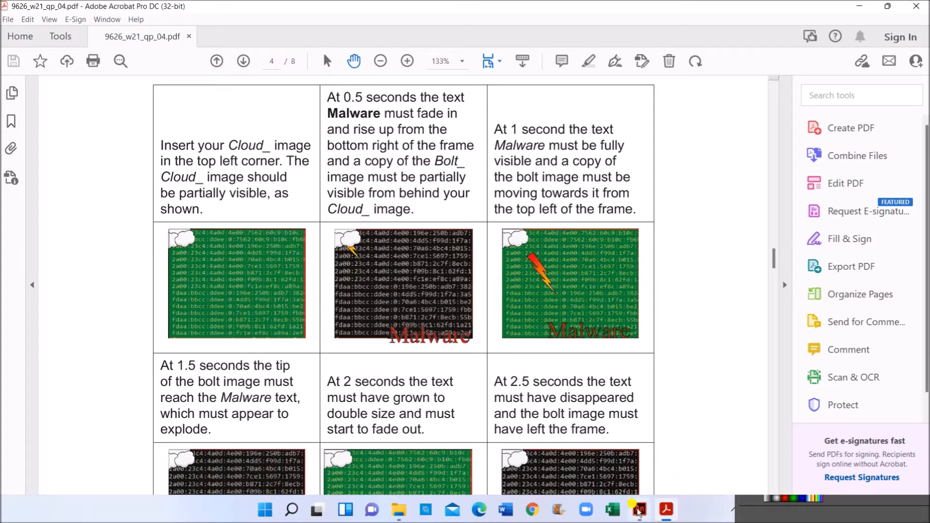
left_click(634, 517)
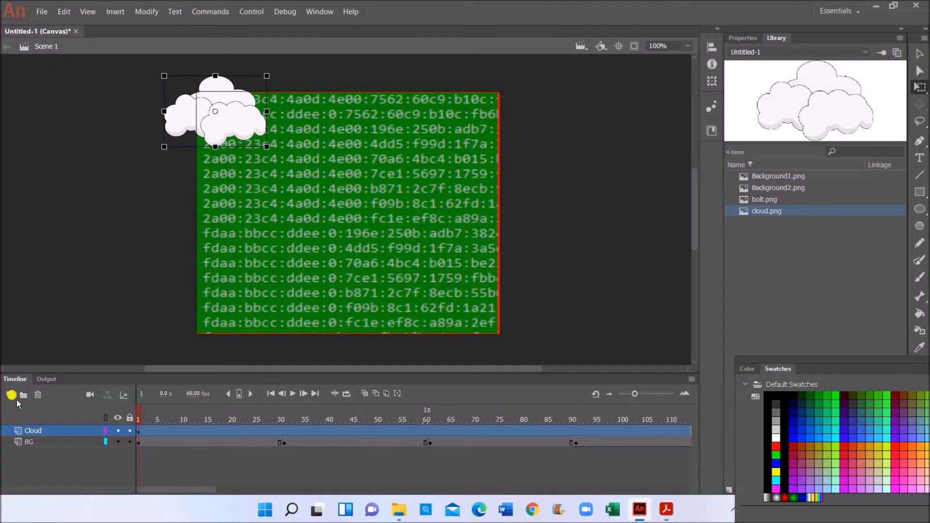
- Add a new layer above Cloud named Malware
left_click(9, 395)
double_click(49, 431)
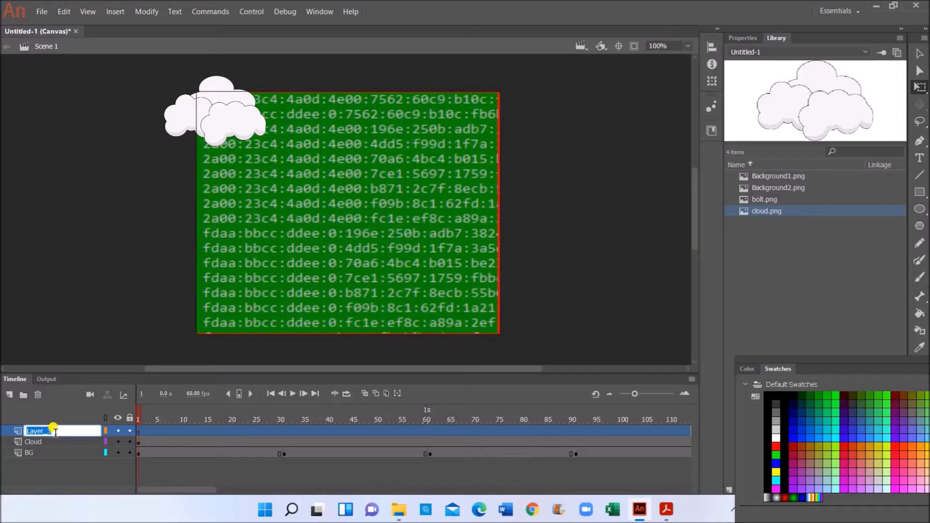
type("Malware")
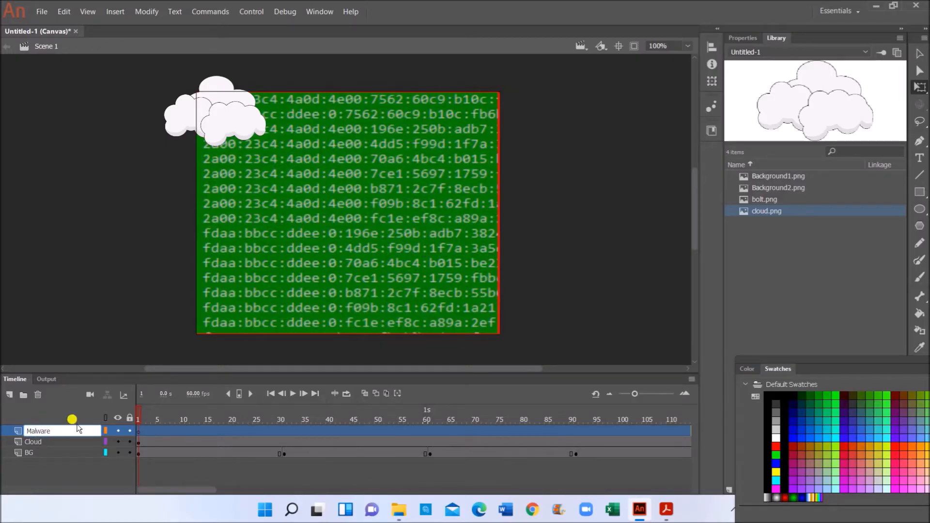
left_click(137, 435)
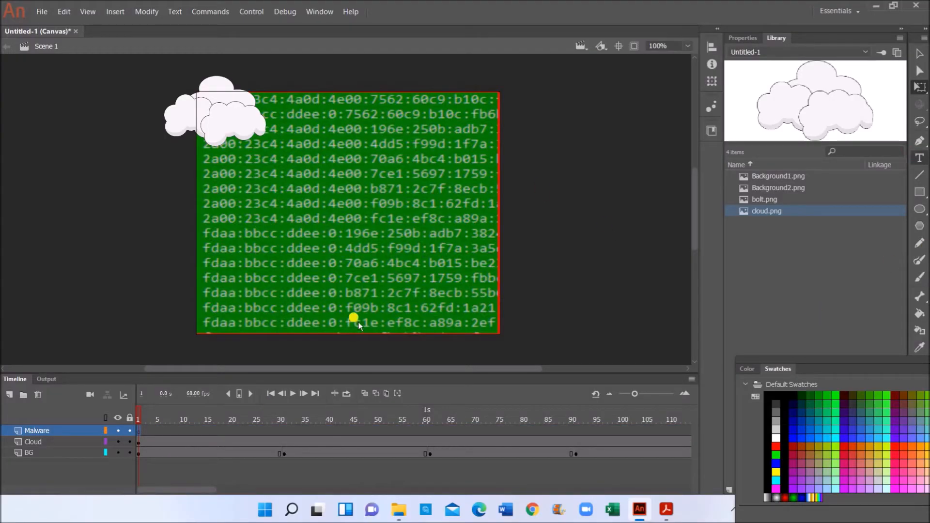
- Type 'Malware' in a text box with red colour and 72 pt size
left_click(367, 310)
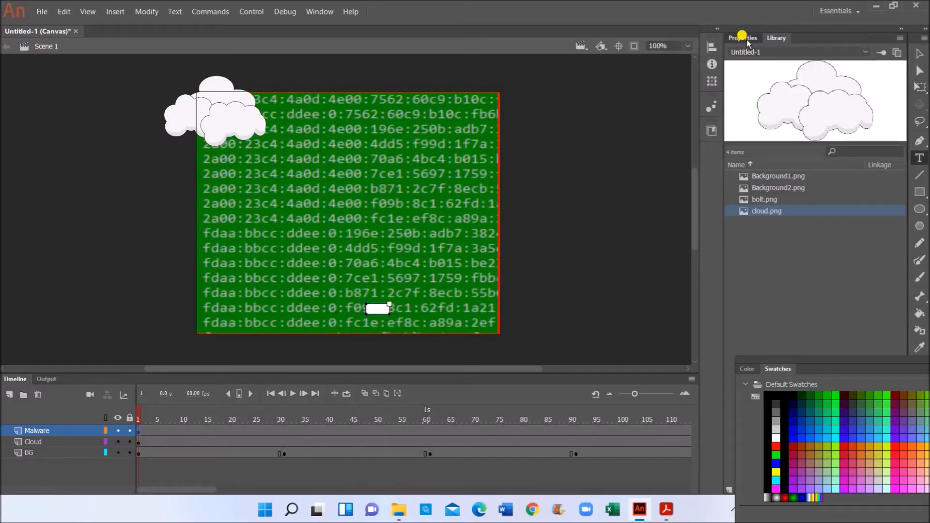
left_click(747, 39)
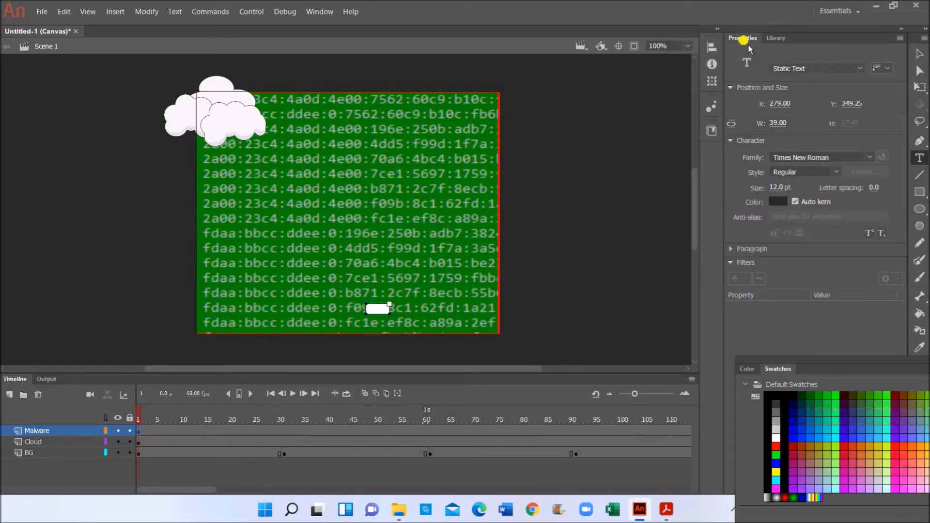
left_click(784, 203)
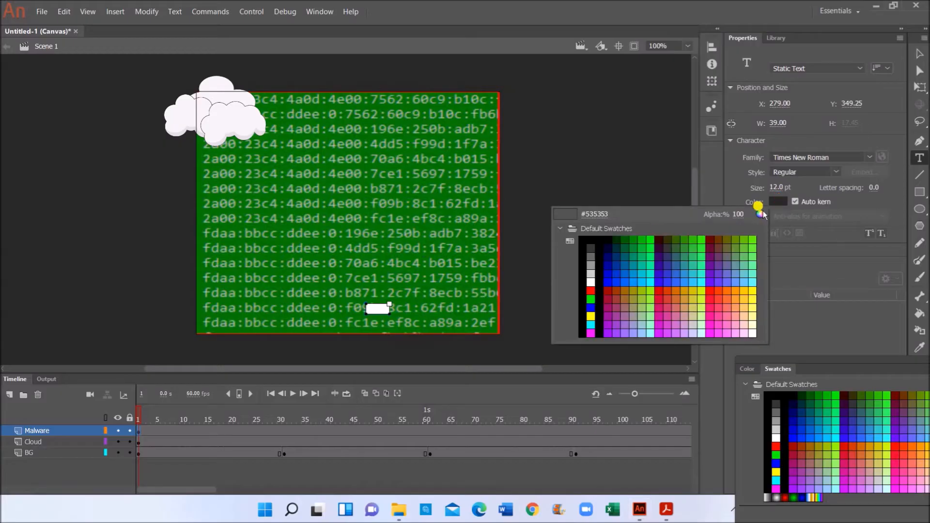
left_click(592, 291)
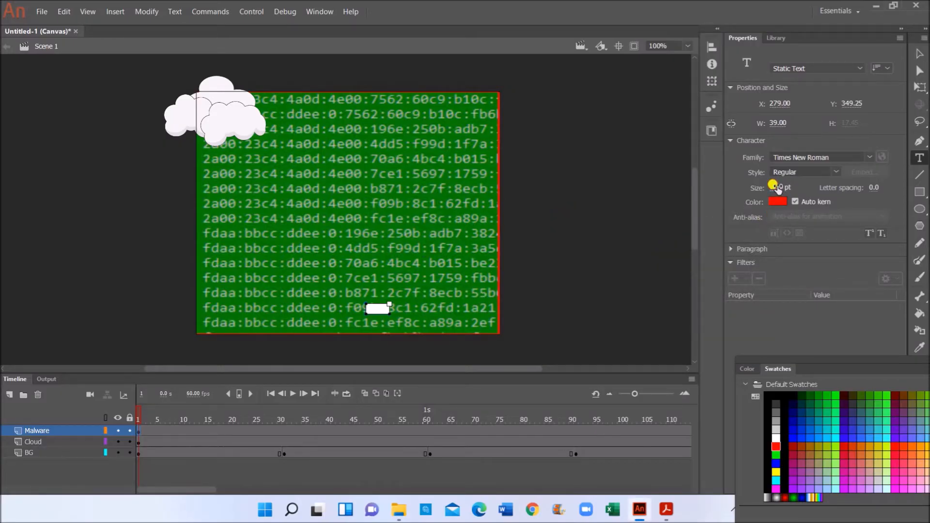
left_click(776, 189)
left_click_drag(785, 184, 764, 181)
type("72")
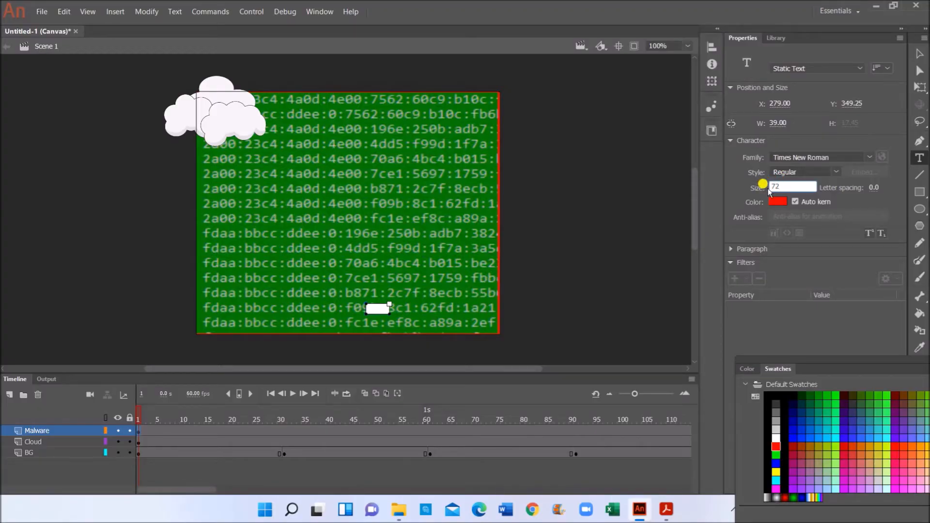
key("Return")
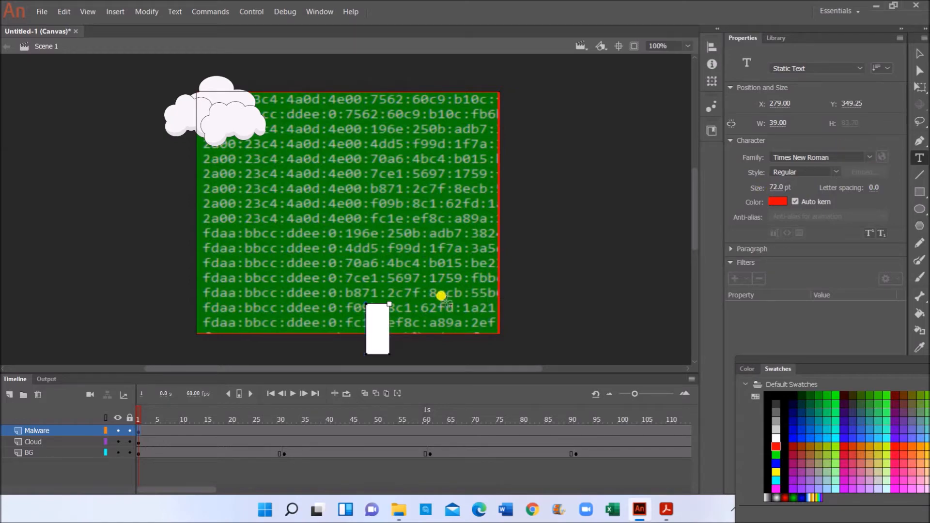
type("Malware")
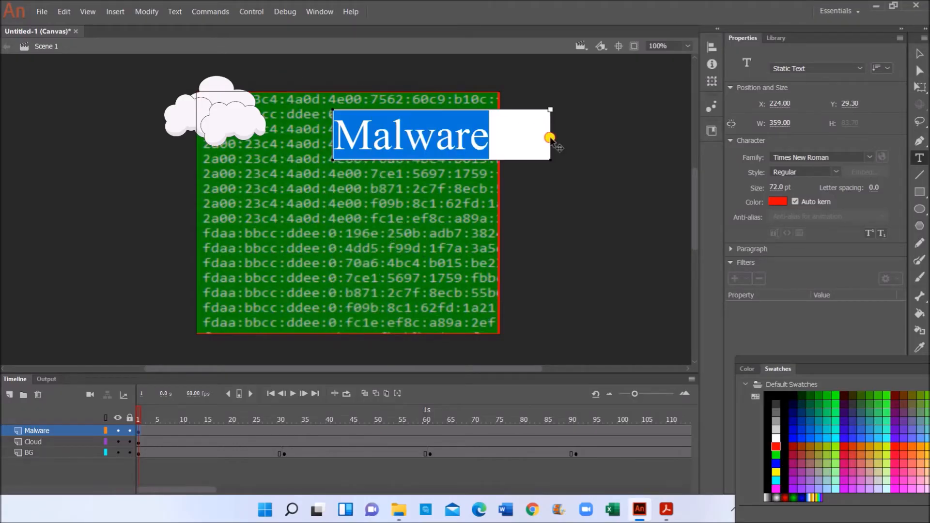
left_click(550, 139)
- Narrow the text box to fit 'Malware' and make the text Bold
left_click_drag(547, 160, 501, 150)
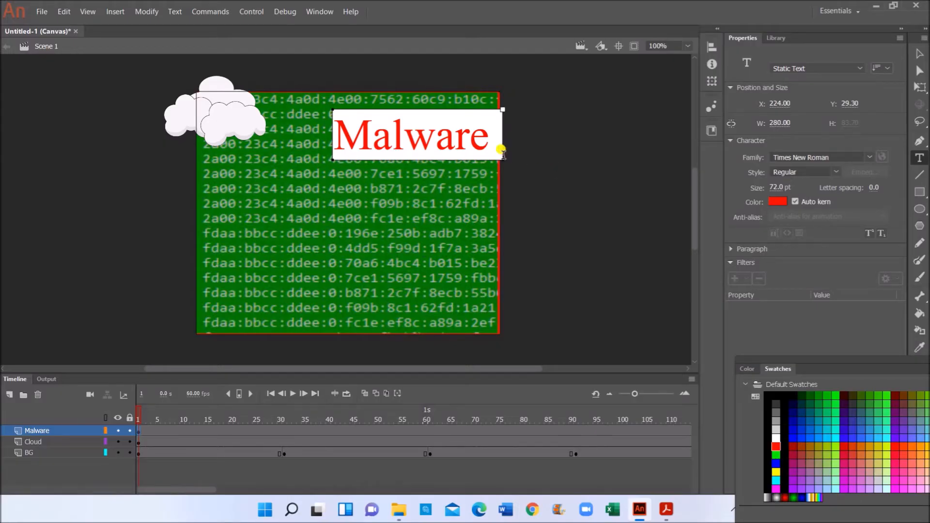
left_click(917, 54)
left_click(425, 144)
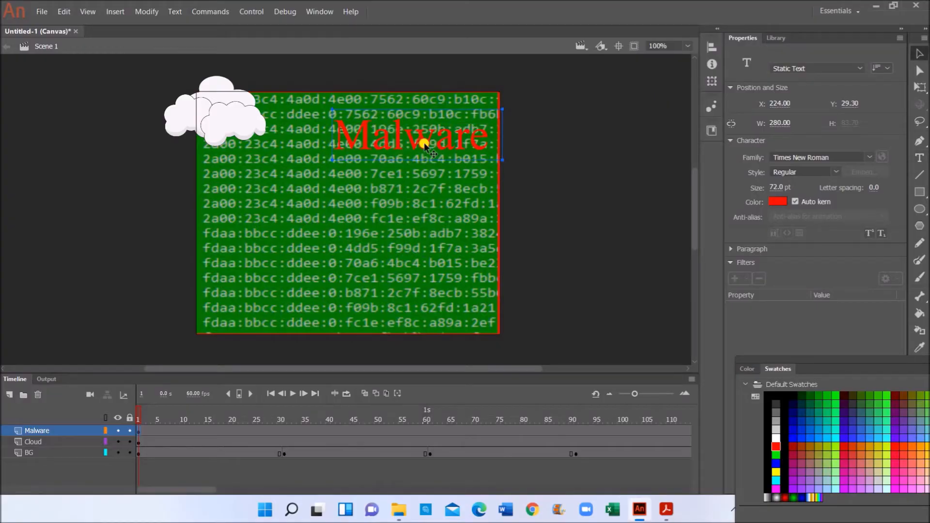
key("t")
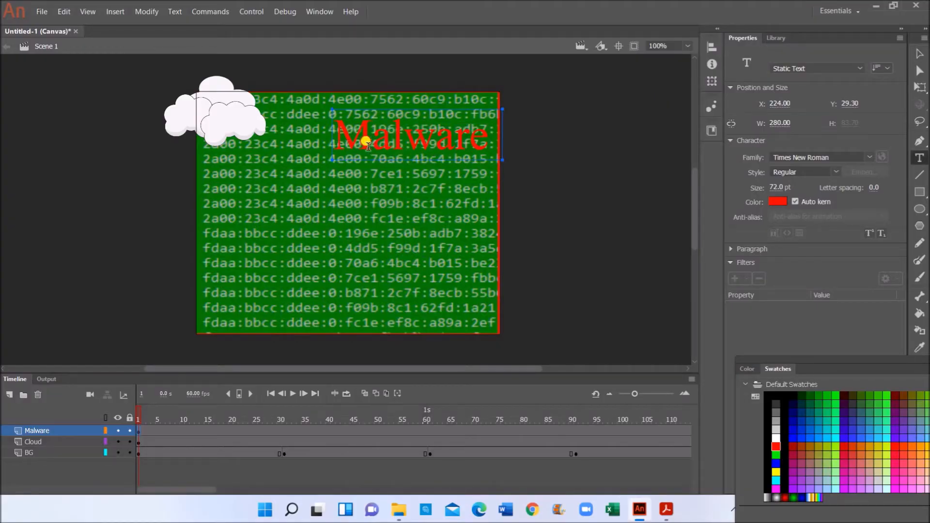
double_click(467, 140)
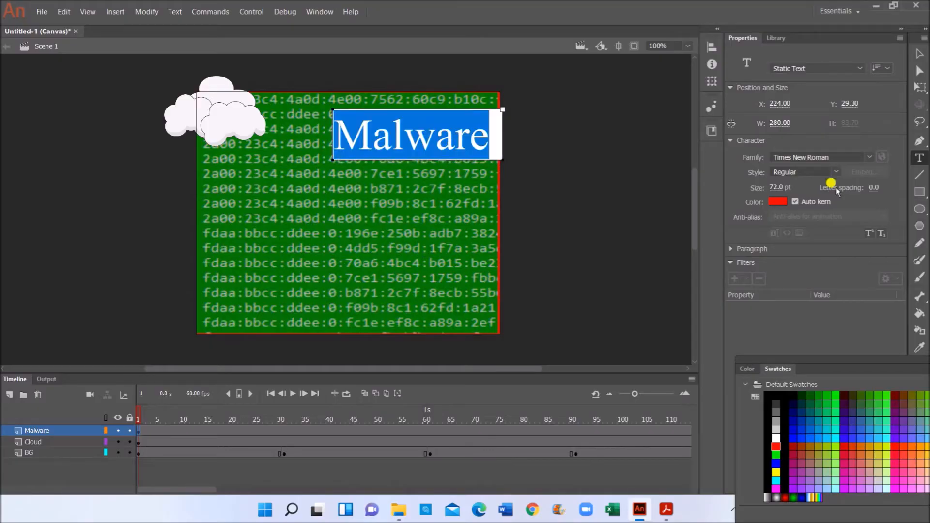
left_click(832, 173)
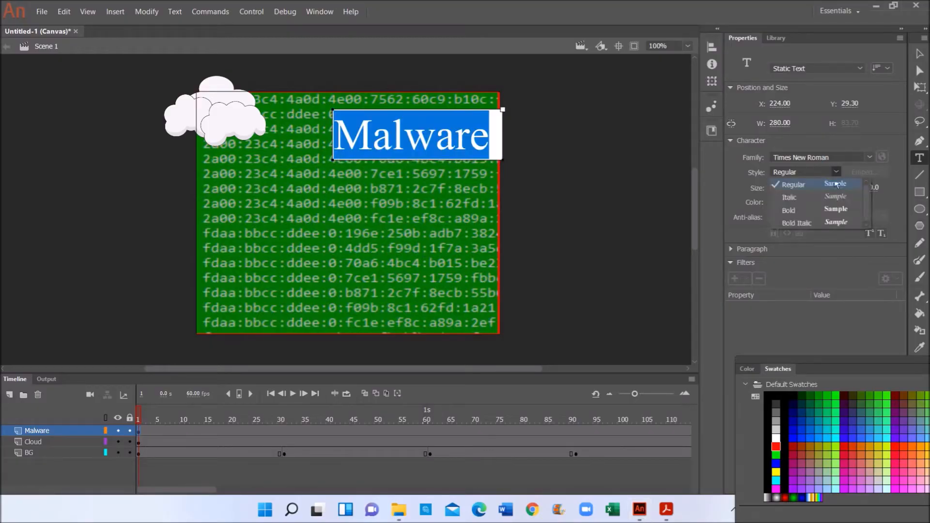
left_click(788, 210)
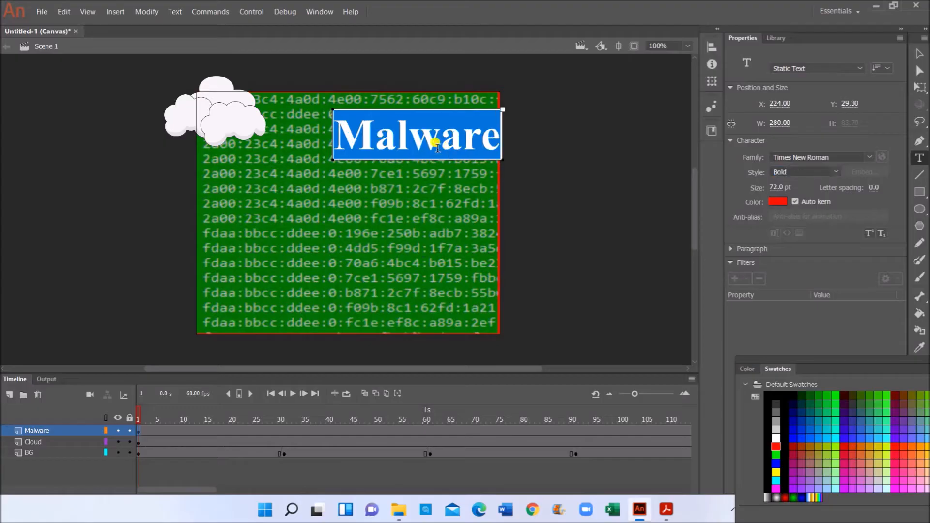
key("v")
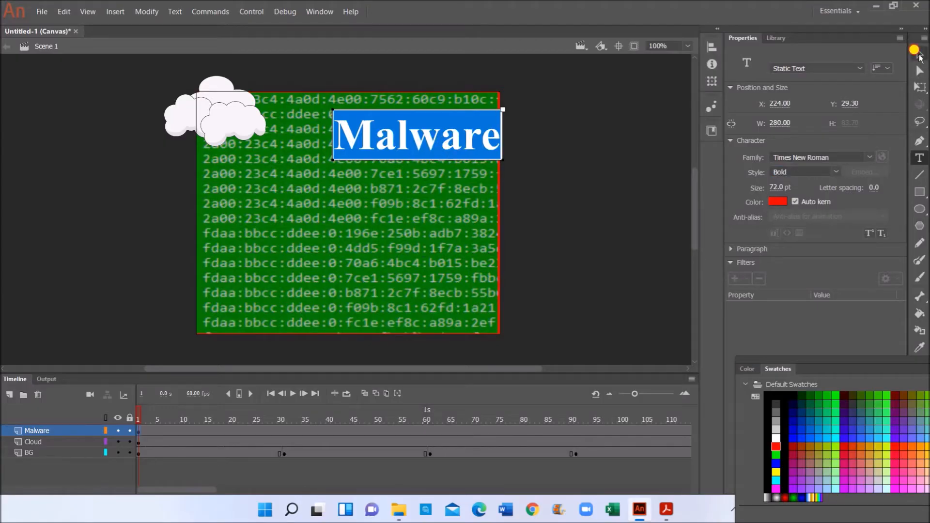
left_click(426, 150)
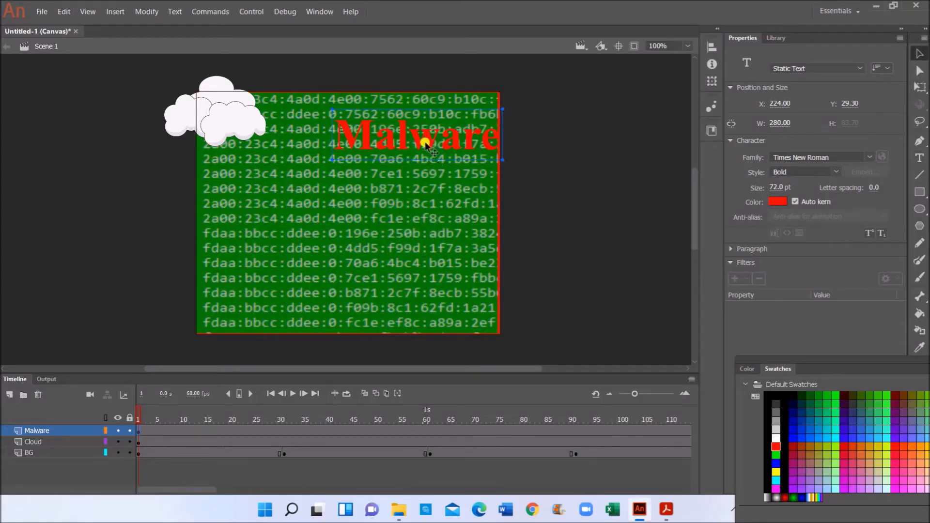
- Move the Malware text below the background's bottom edge at frame 1
left_click_drag(418, 141, 406, 365)
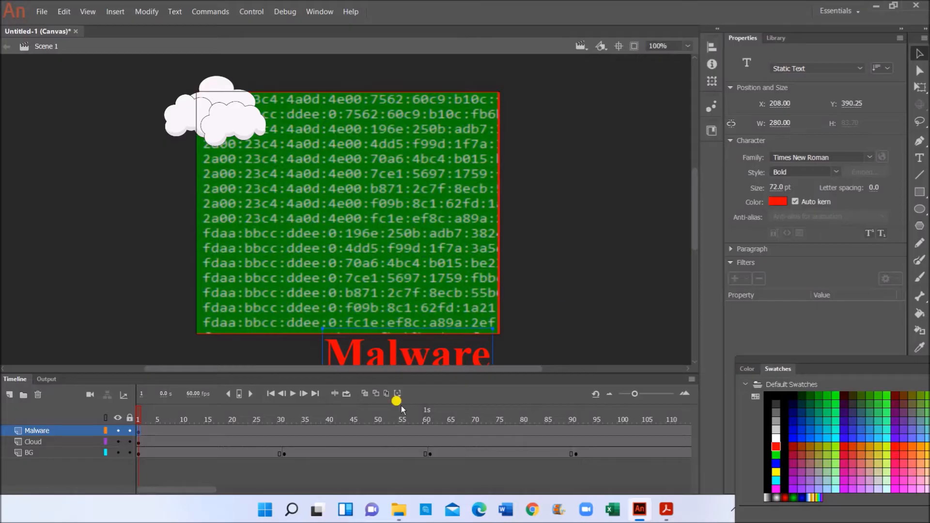
scroll(560, 279, "down", 3)
scroll(559, 274, "up", 3)
left_click(281, 430)
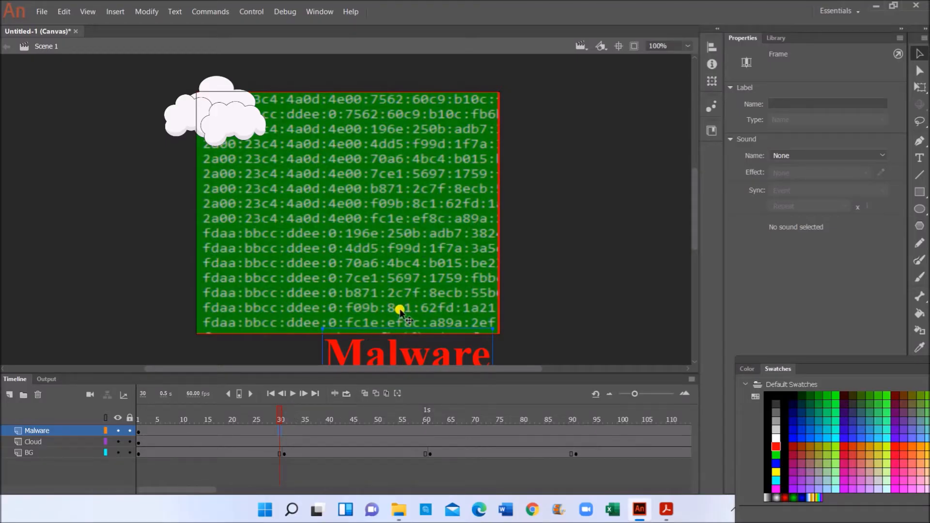
left_click(139, 430)
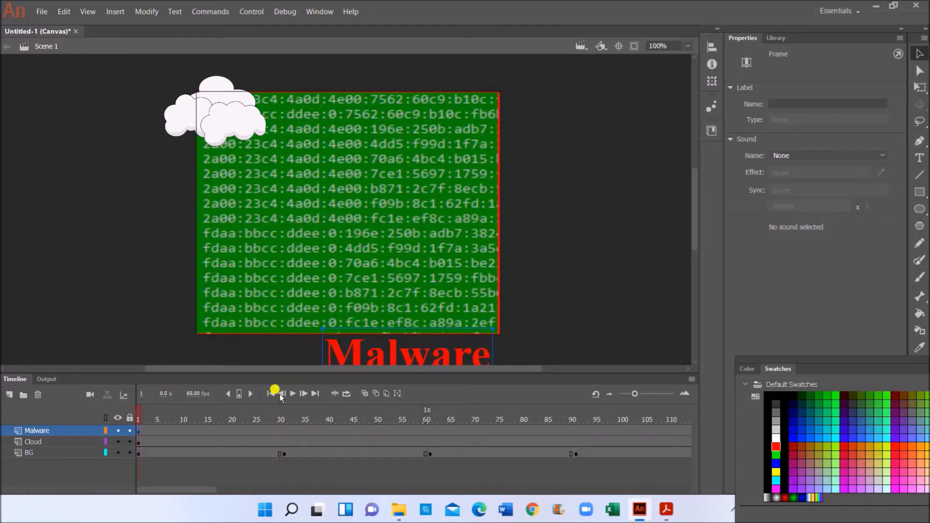
- Convert the Malware text to graphic Symbol 1 and apply a motion tween
right_click(372, 360)
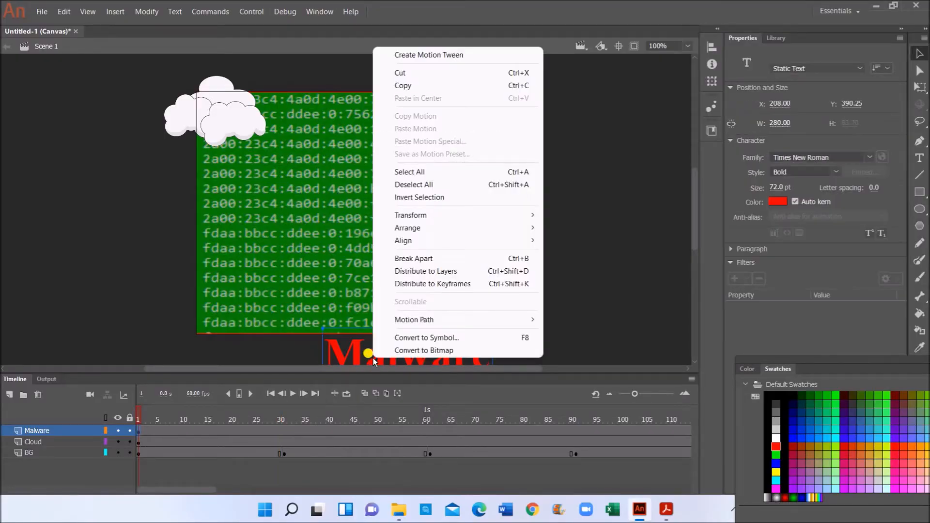
left_click(409, 338)
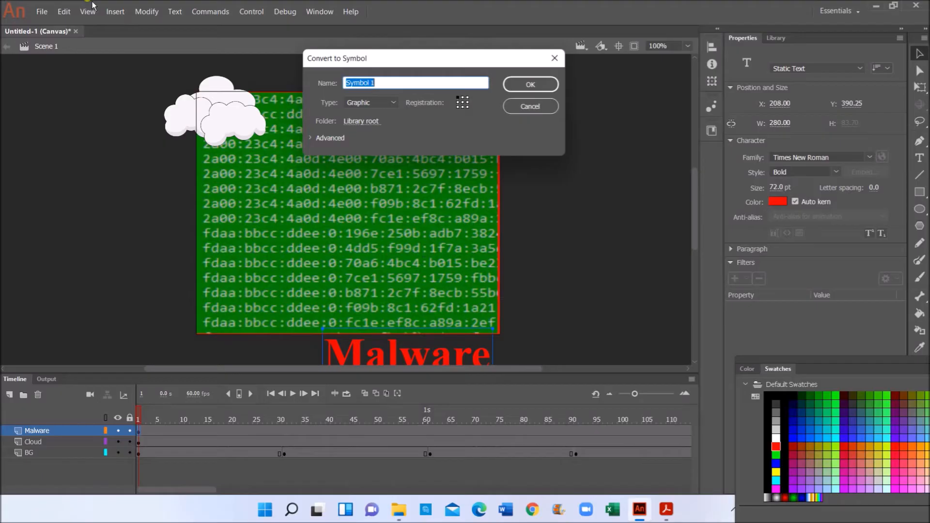
left_click(543, 87)
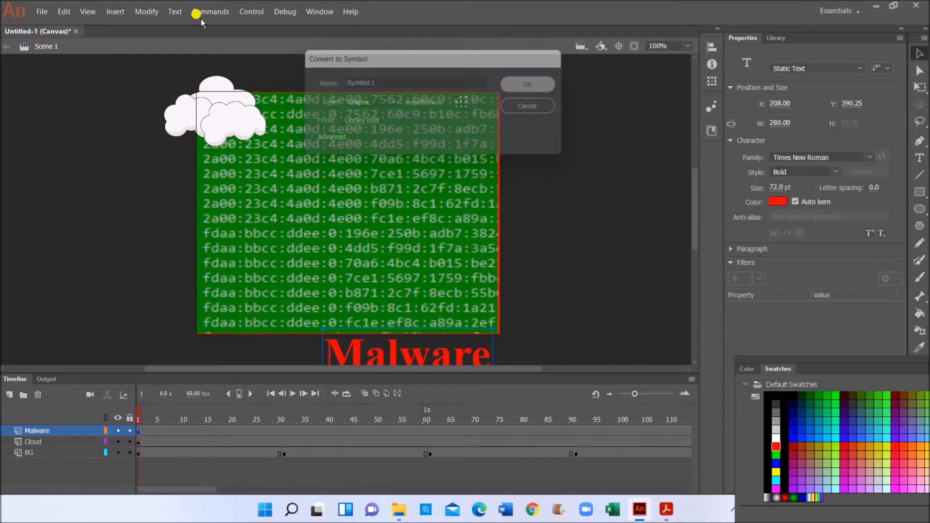
left_click(124, 15)
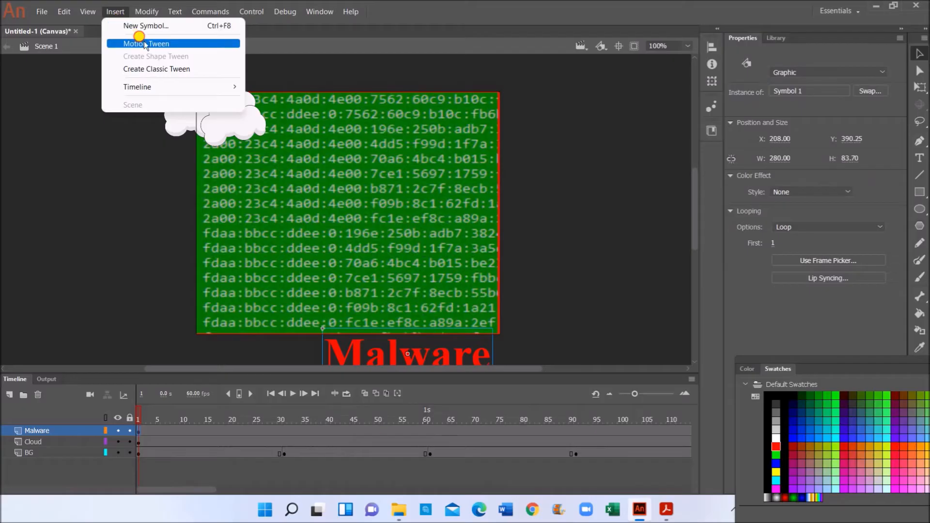
left_click(144, 40)
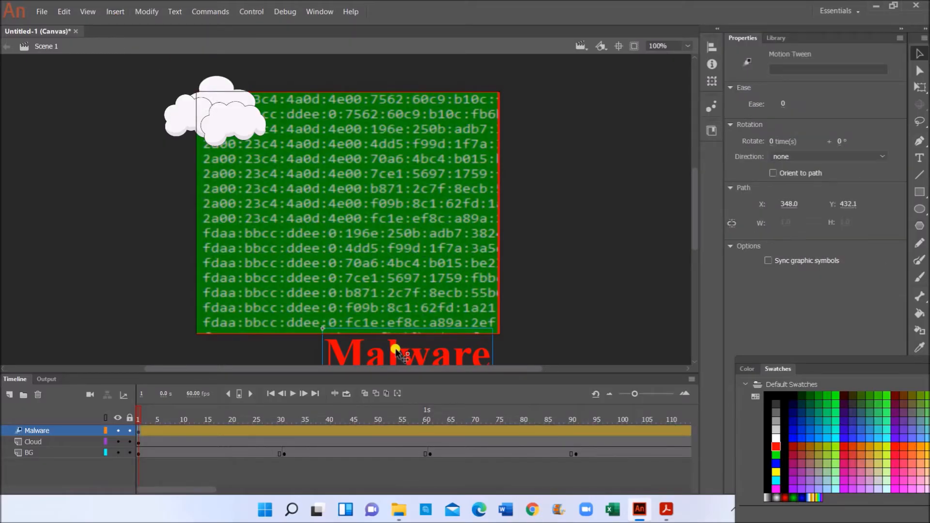
left_click(604, 253)
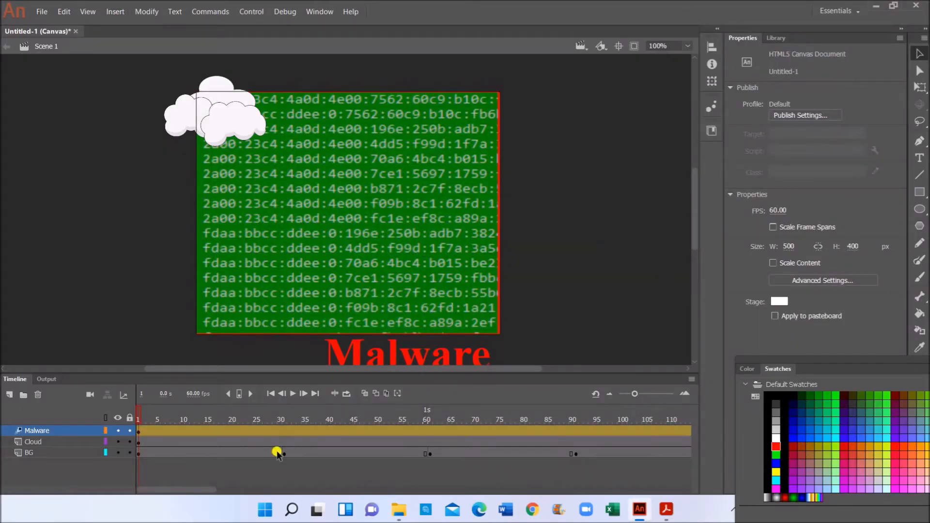
- Raise the text onto the code block at frame 31 and set its frame-1 alpha to 0
left_click(284, 431)
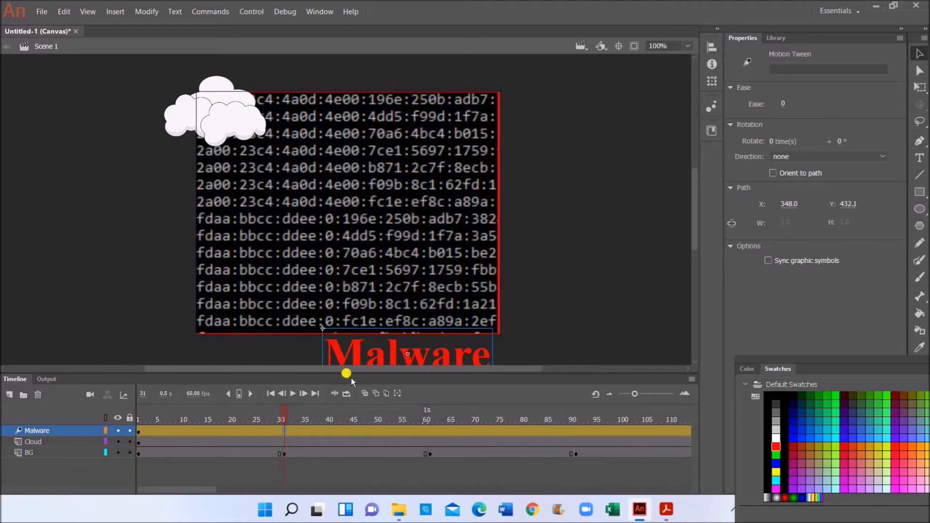
left_click_drag(381, 361, 382, 334)
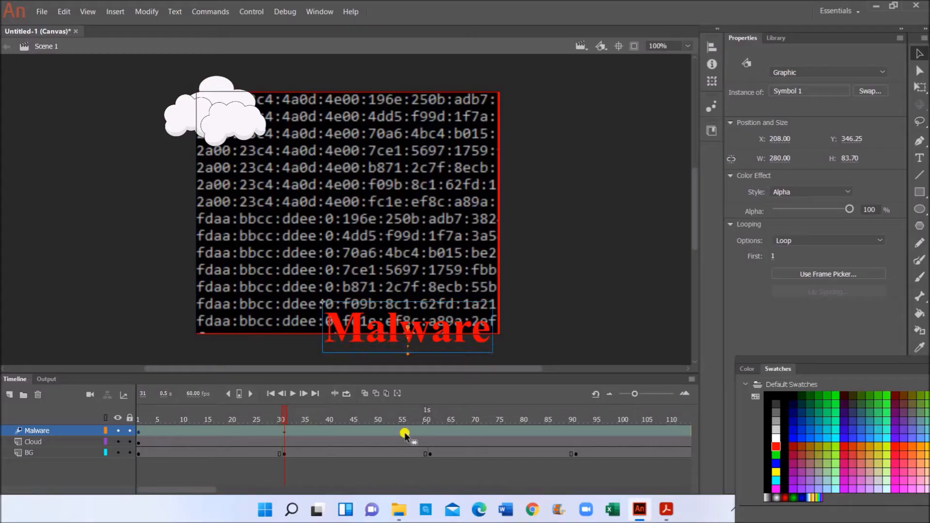
left_click(139, 433)
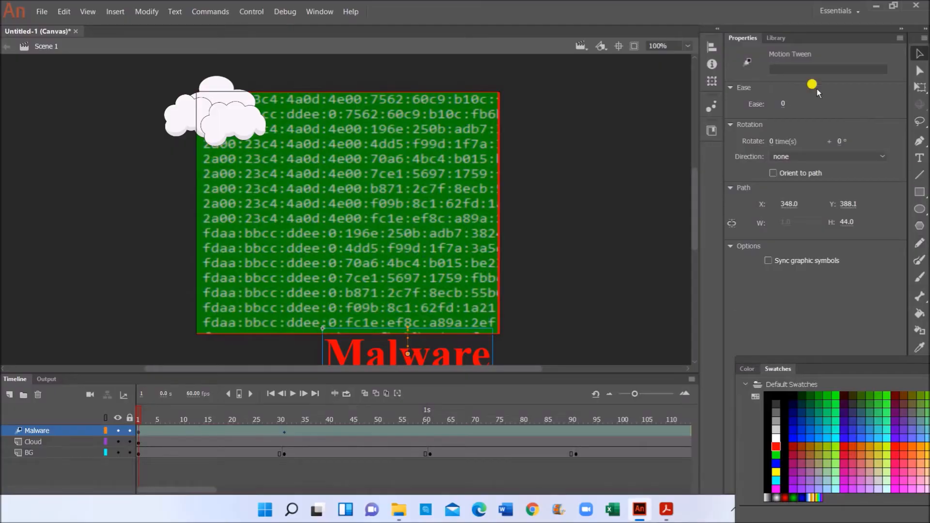
left_click(439, 358)
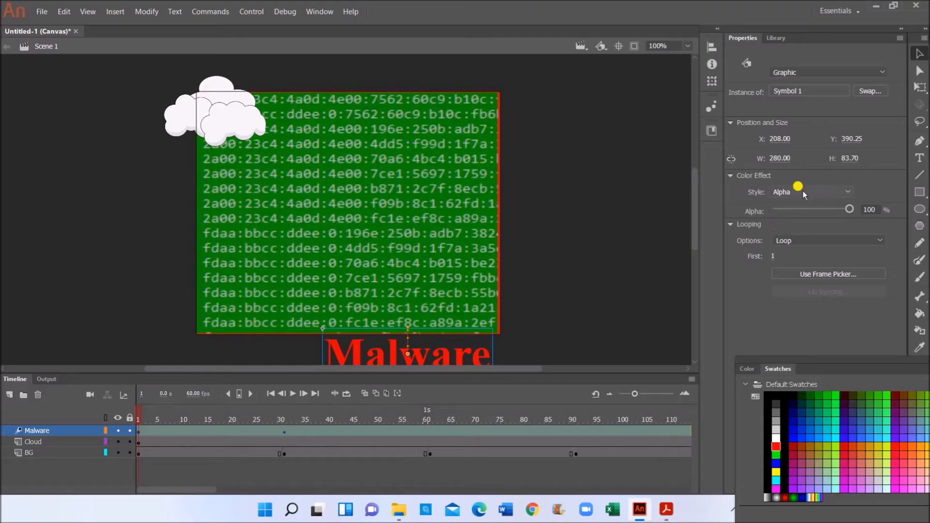
left_click_drag(850, 209, 759, 211)
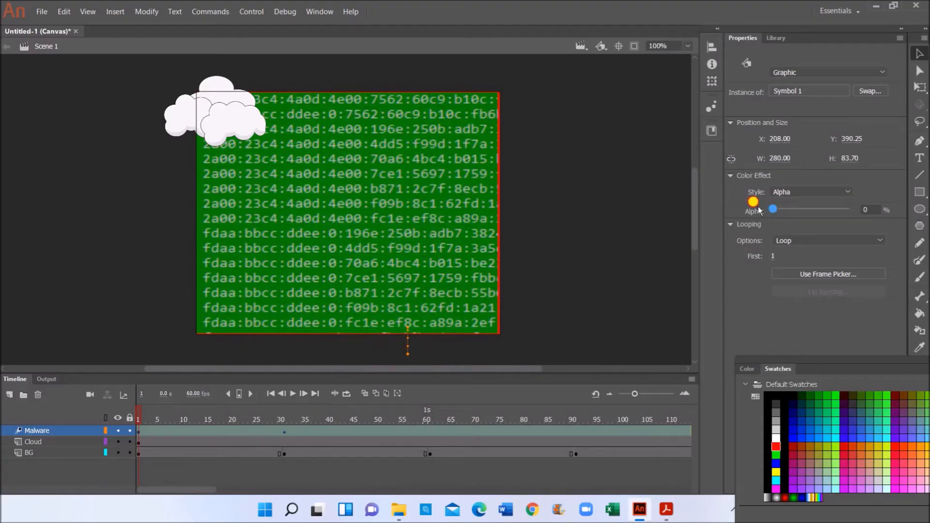
- Restore the Malware text to 100% alpha at frame 31, then check the task PDF
left_click(286, 431)
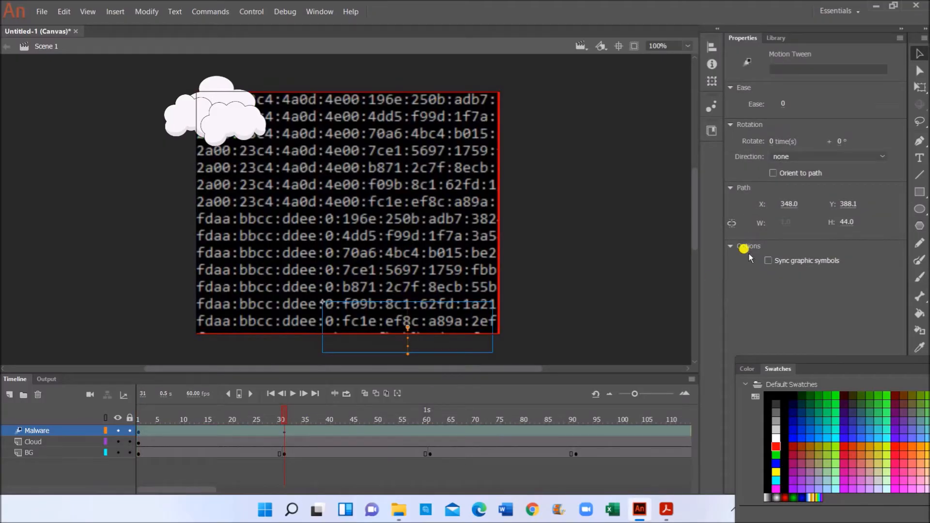
left_click(339, 313)
left_click(803, 208)
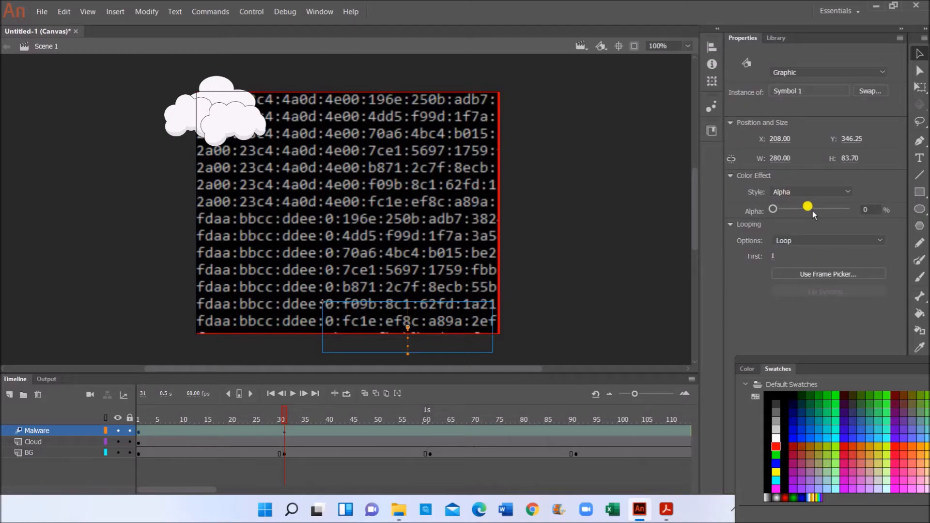
left_click_drag(773, 212, 860, 220)
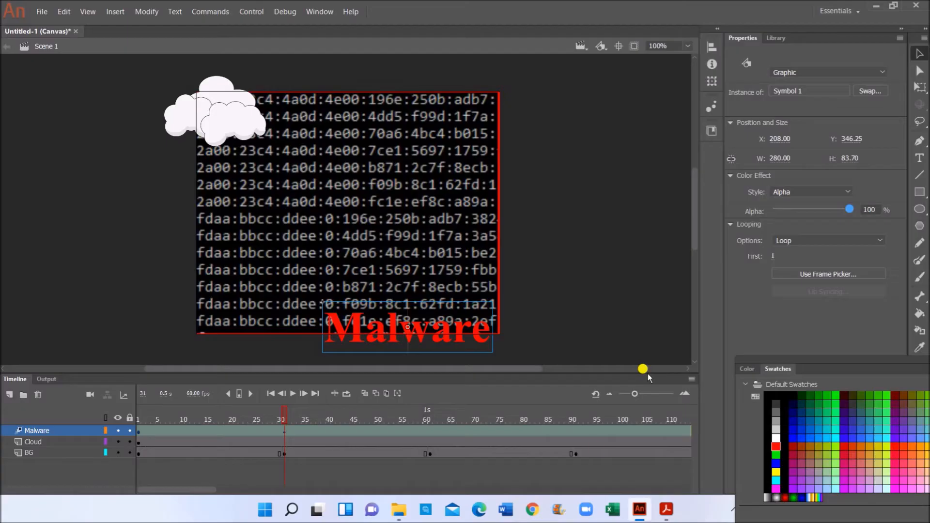
left_click(666, 509)
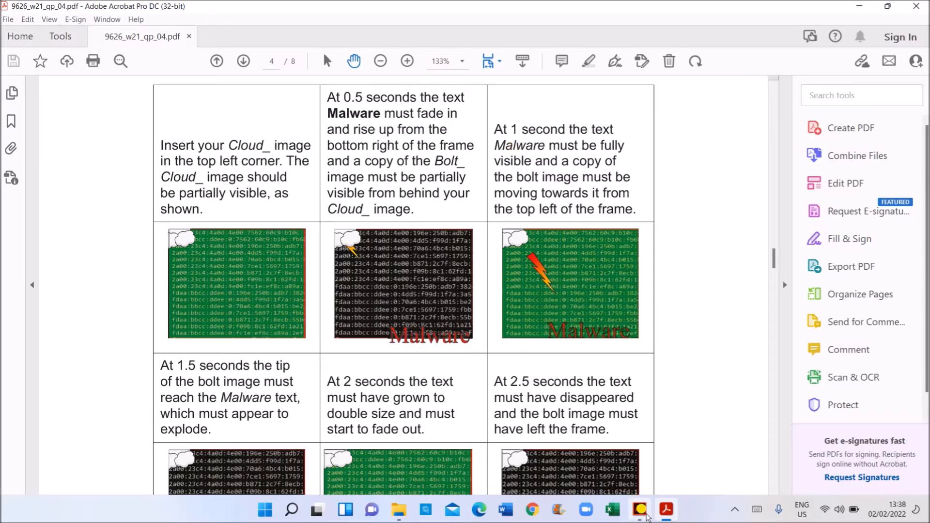
left_click(644, 514)
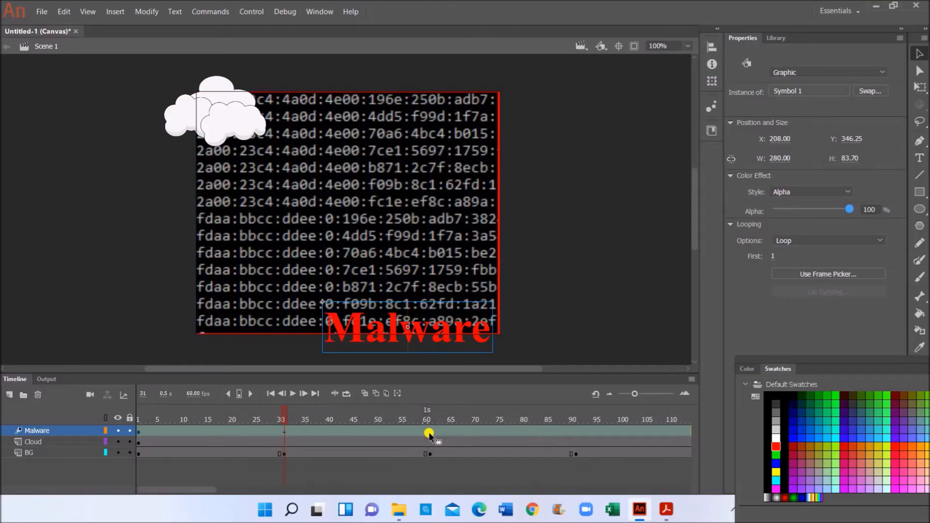
- Raise the Malware text higher at frame 61, then review the PDF and return
left_click(428, 432)
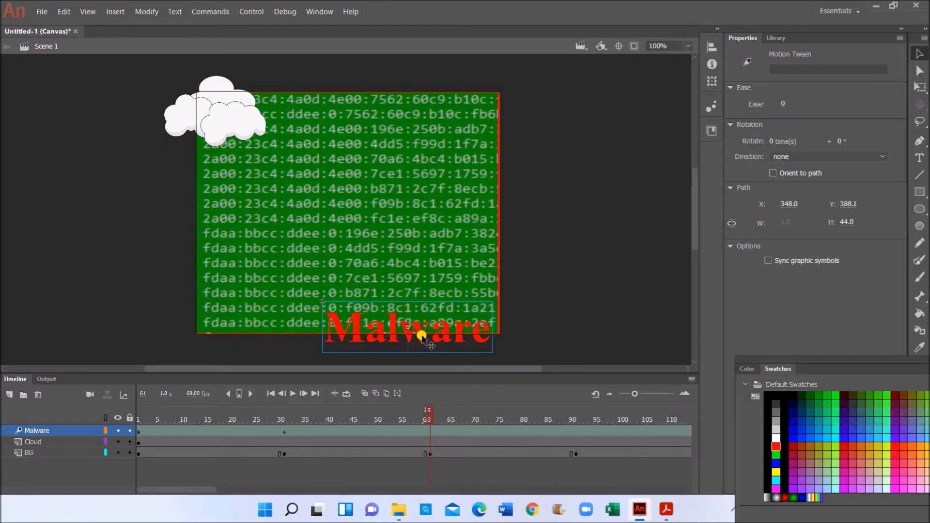
left_click_drag(421, 335, 421, 319)
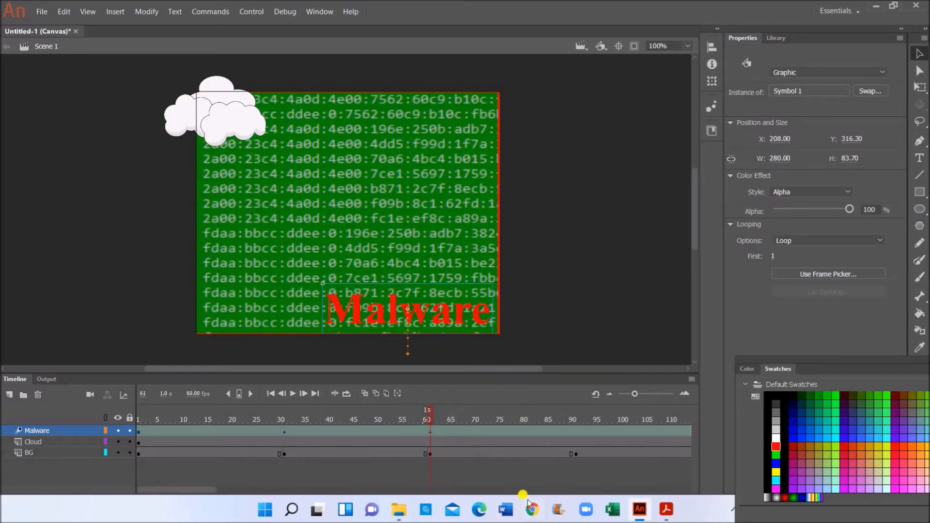
left_click(633, 514)
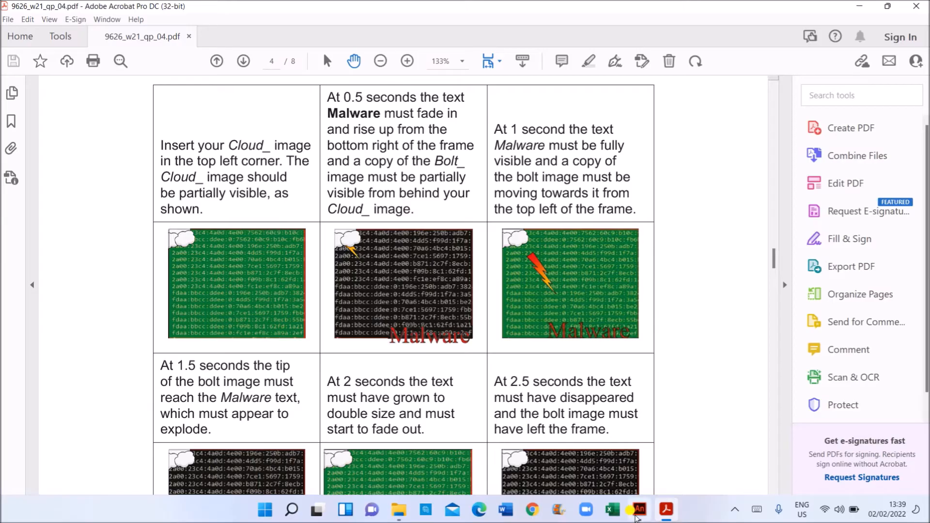
left_click(635, 515)
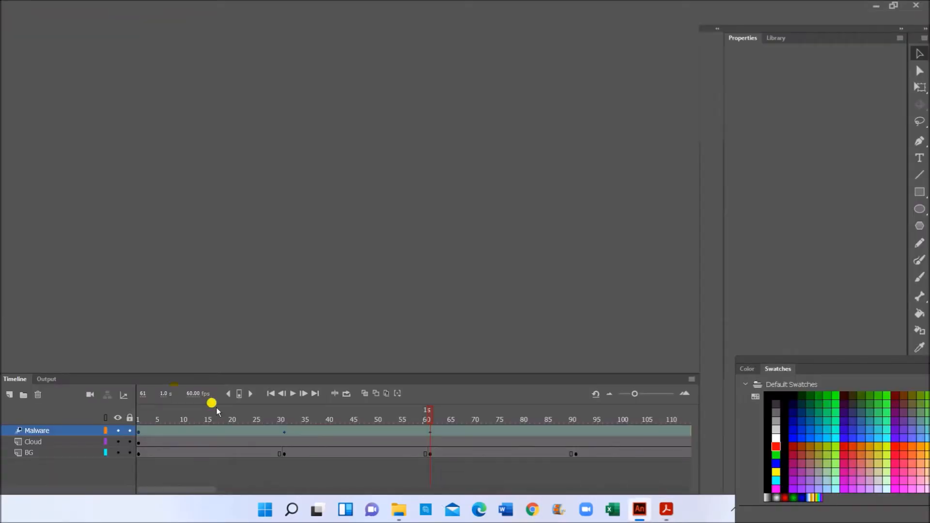
- Add a new layer above Malware named Bolt
left_click(10, 395)
double_click(42, 430)
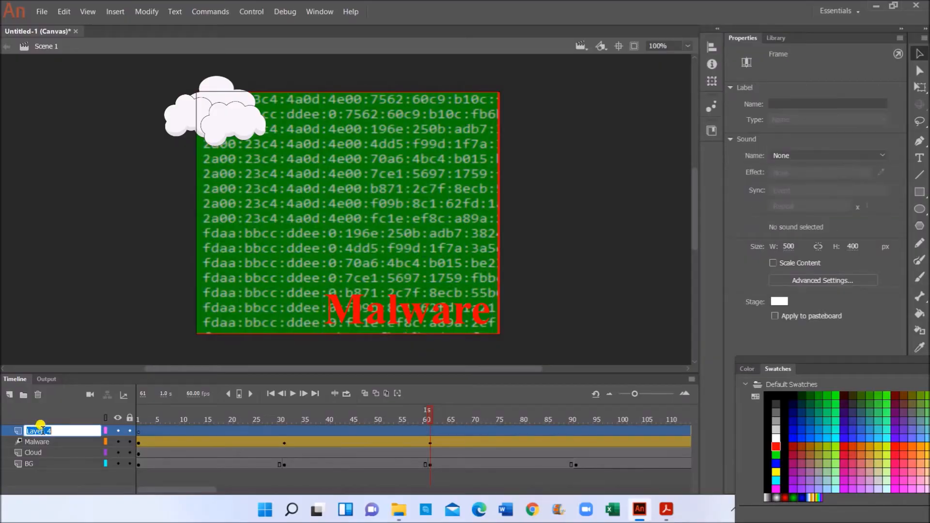
type("C")
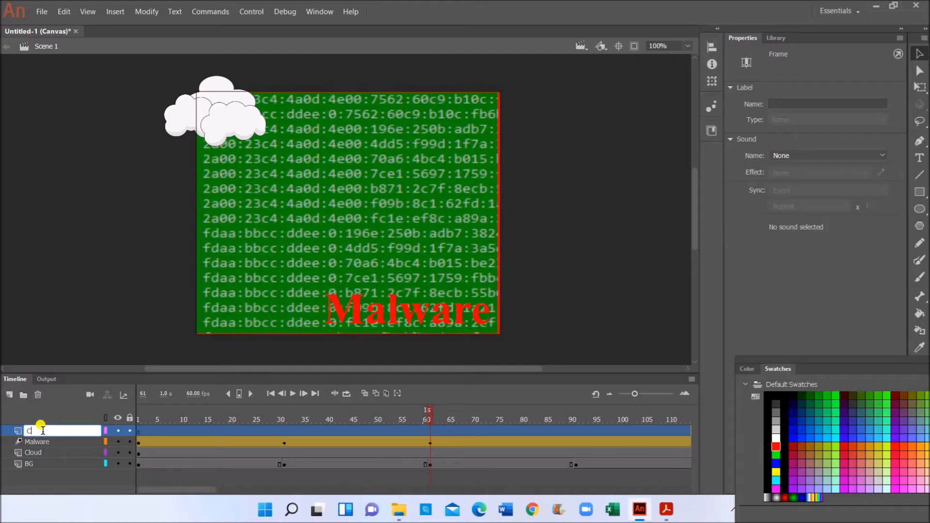
type("Bolt")
left_click(139, 432)
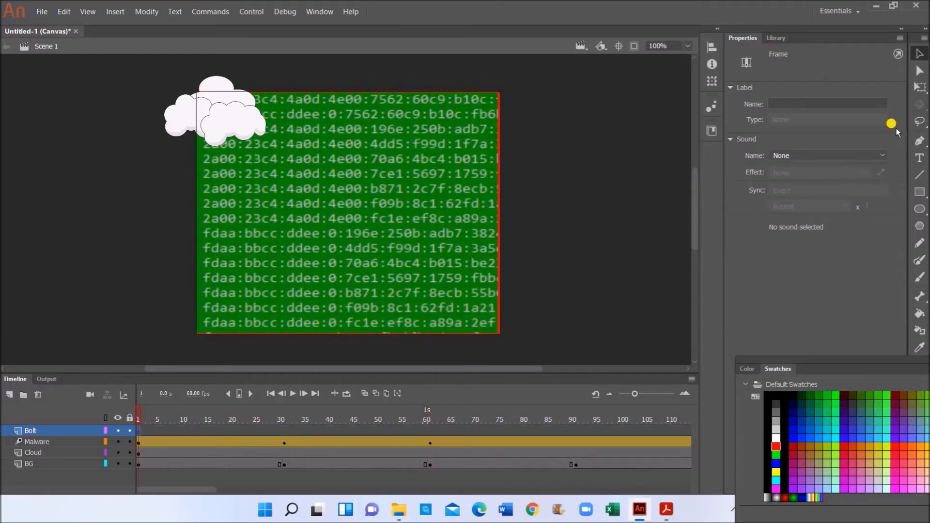
- Place bolt.png, scale it to about two-thirds at the top-left cloud, and start Convert to Symbol
left_click(774, 38)
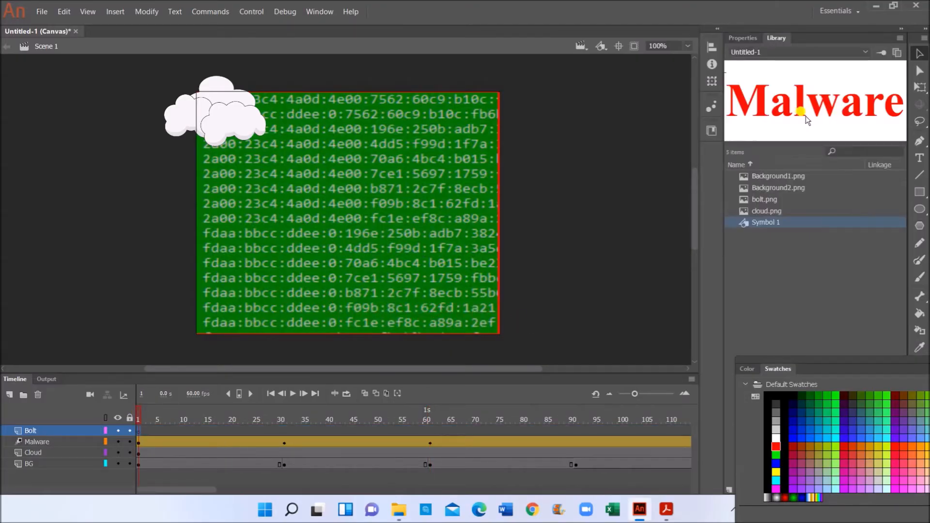
left_click(758, 199)
left_click_drag(373, 194, 373, 194)
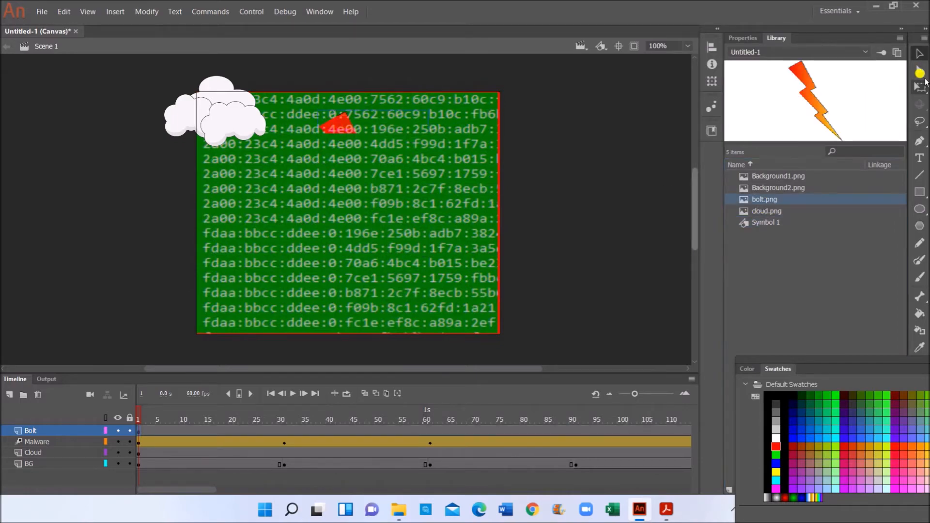
left_click(918, 85)
left_click(342, 126)
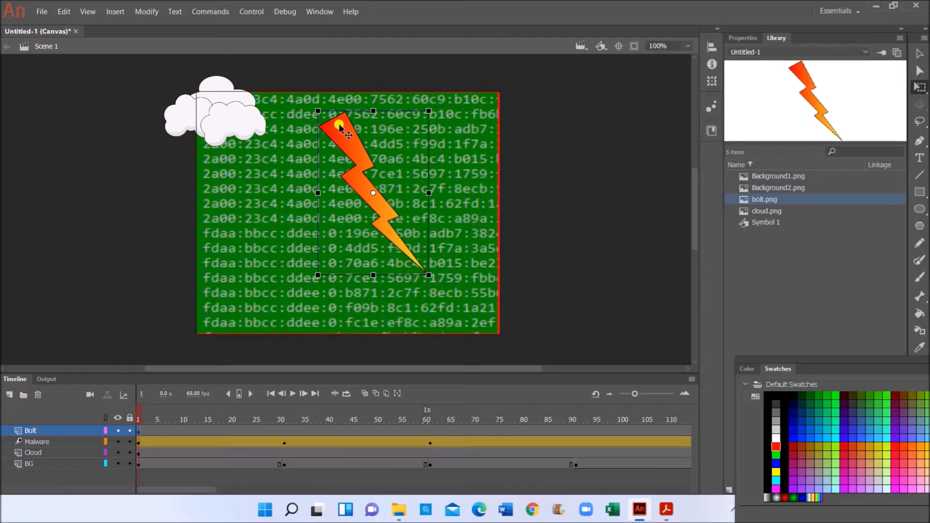
left_click_drag(315, 108, 183, 63)
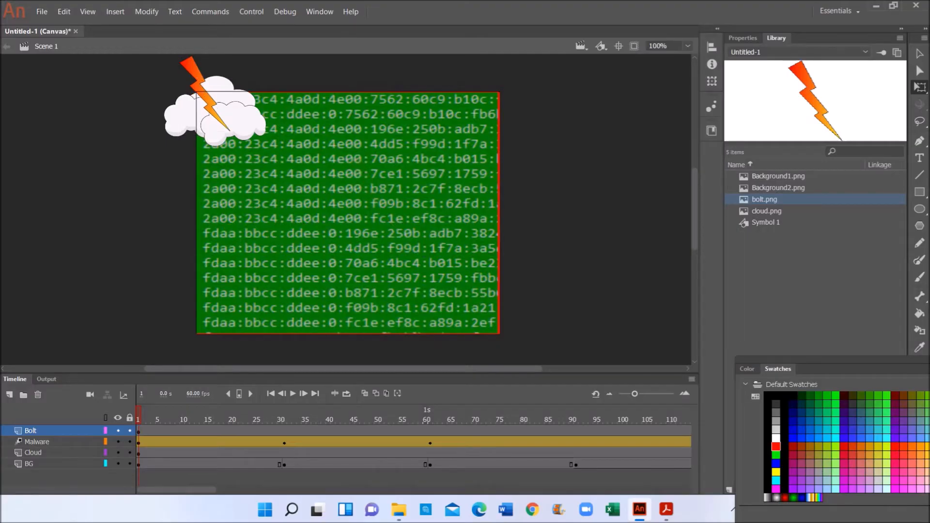
left_click(196, 77)
right_click(196, 78)
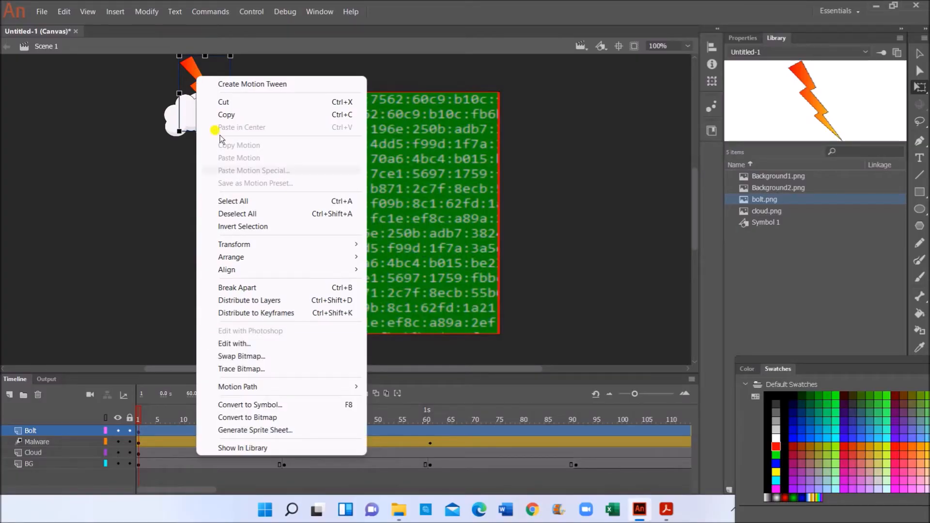
left_click(236, 405)
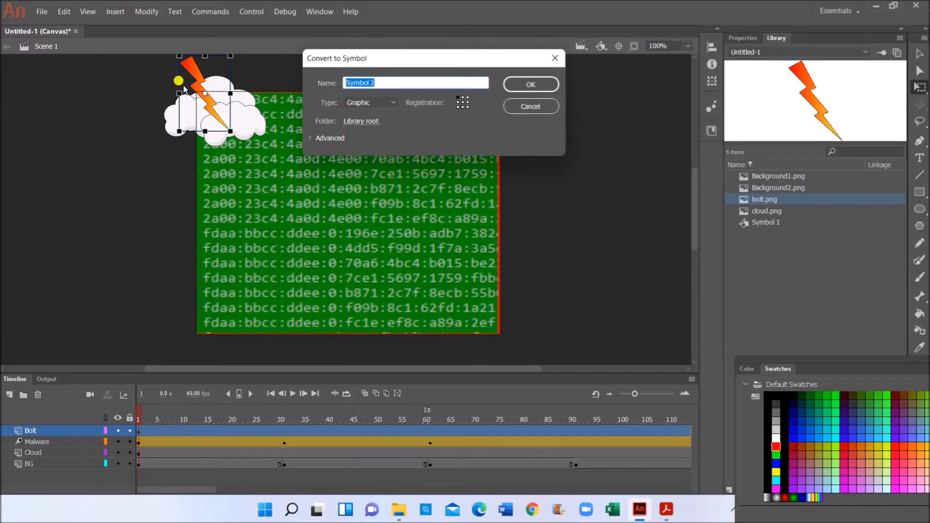
- Make the bolt graphic Symbol 2 and give the Bolt layer a motion tween
left_click(510, 80)
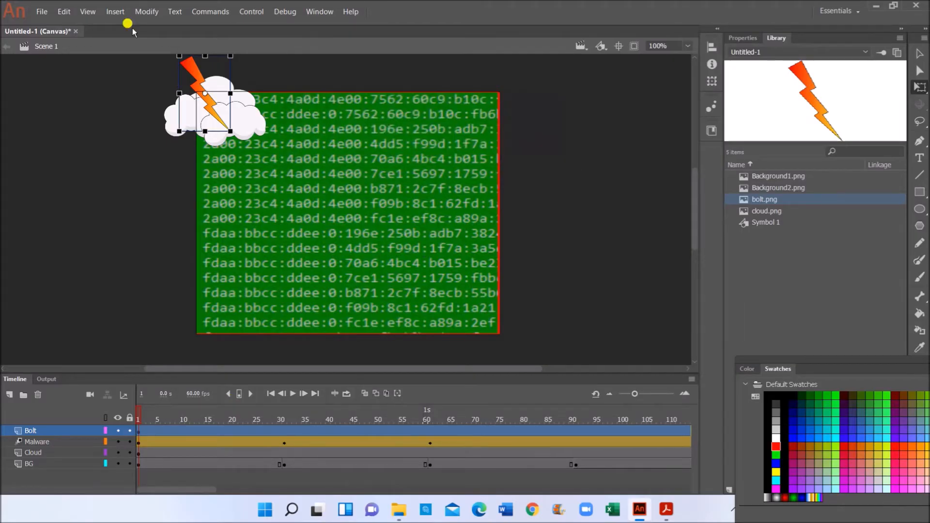
left_click(116, 12)
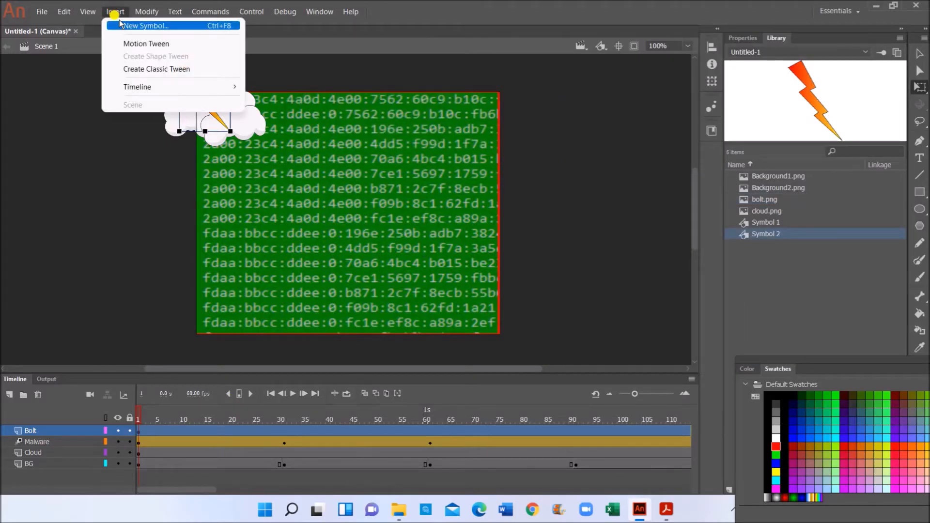
left_click(134, 44)
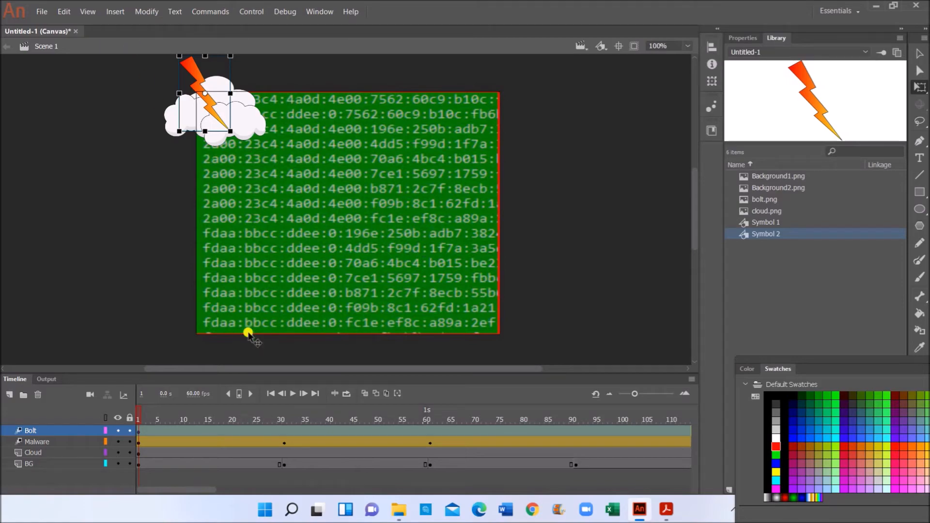
- Shift the bolt slightly right at frame 31, then down-right onto the background at frame 61
left_click(284, 430)
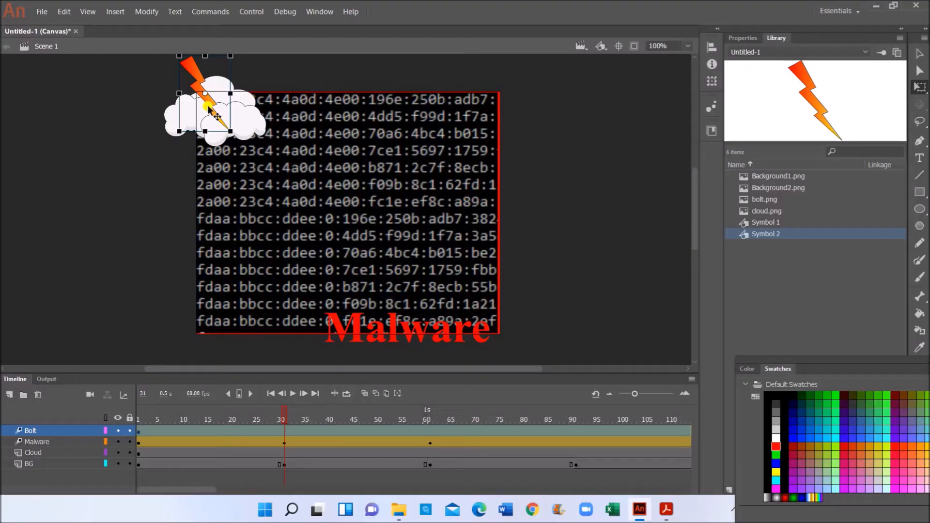
left_click_drag(209, 108, 237, 138)
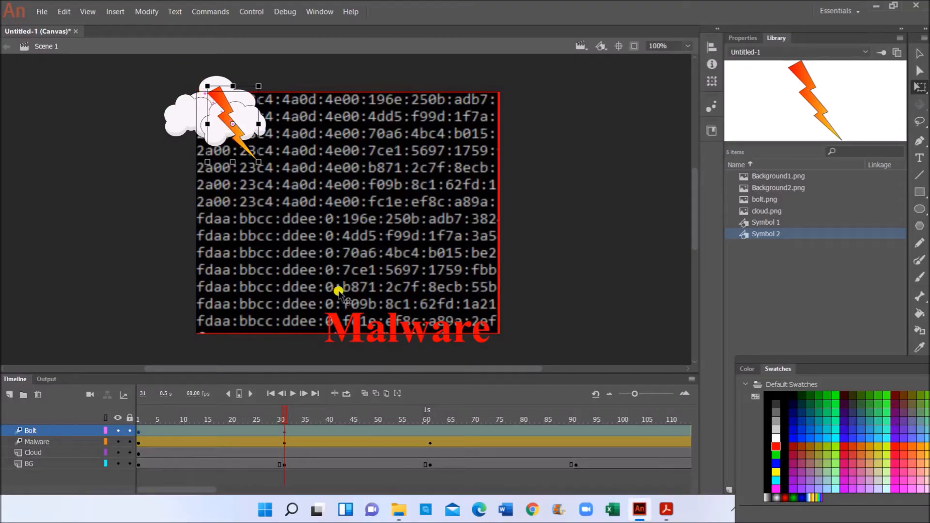
left_click(429, 435)
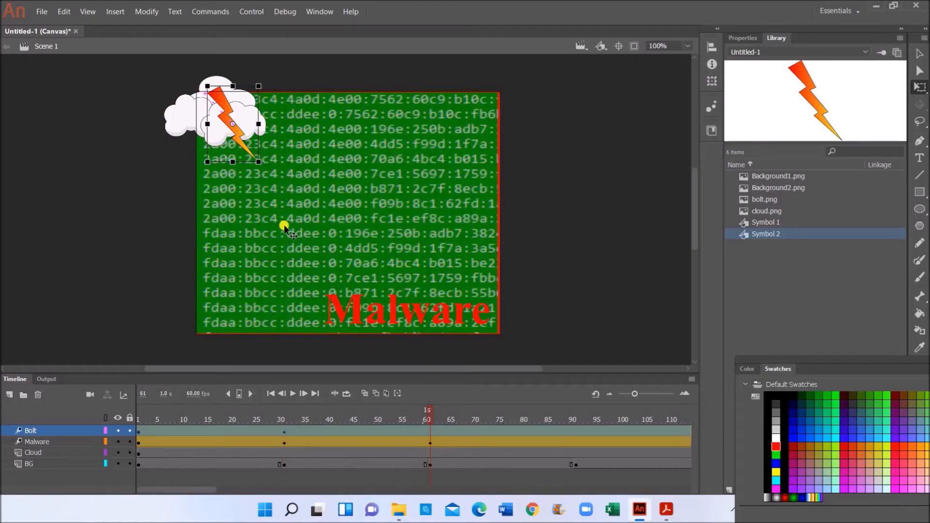
left_click_drag(239, 137, 302, 210)
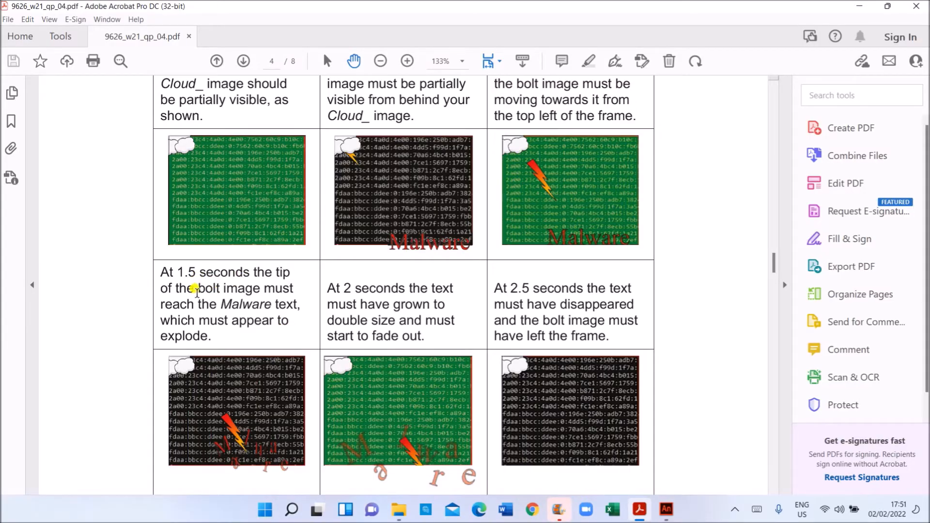
- Highlight the PDF requirement that the bolt's tip reaches the Malware text at 1.5 seconds
left_click_drag(199, 289, 288, 322)
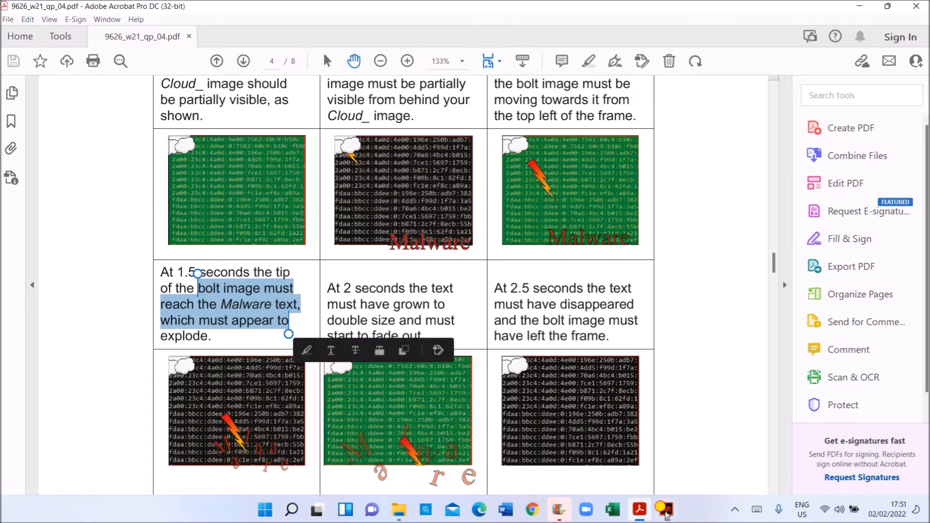
left_click(665, 509)
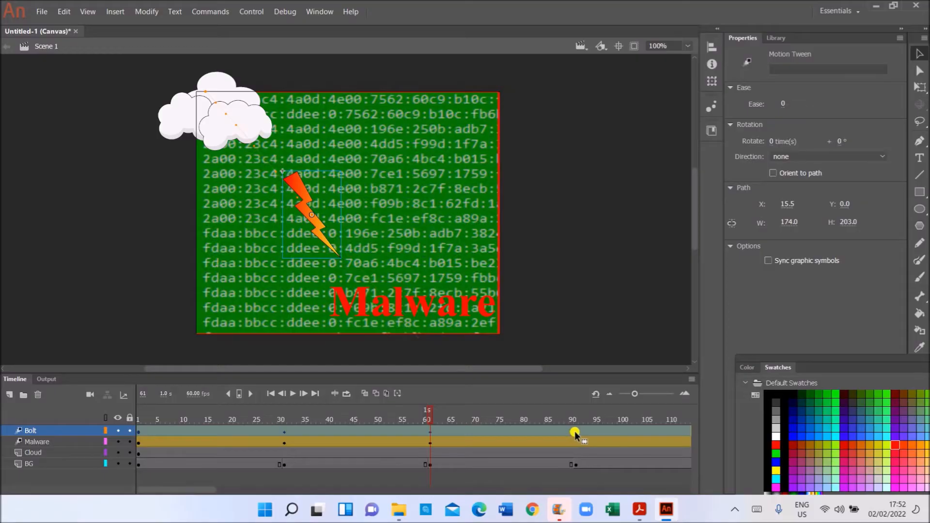
- At frame 91, move the lightning bolt down-right so its tip touches the Malware text
left_click(578, 443)
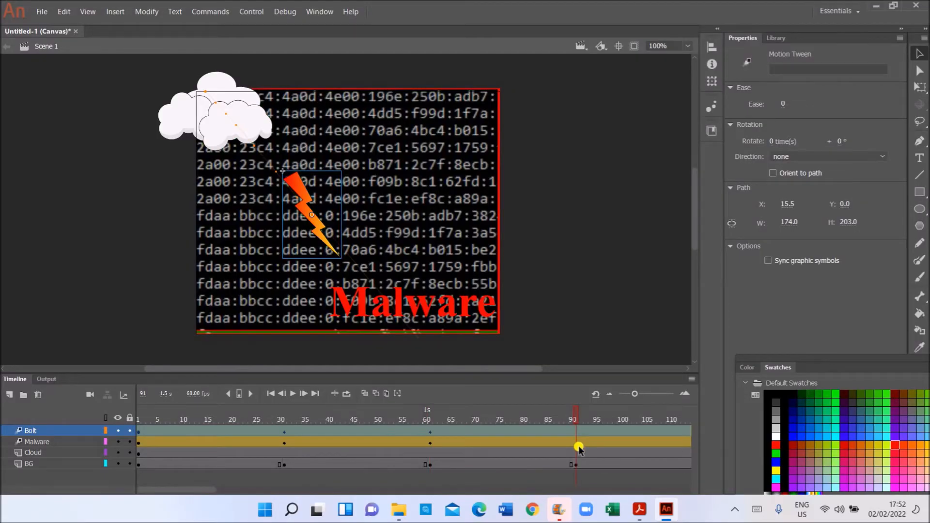
left_click(304, 214)
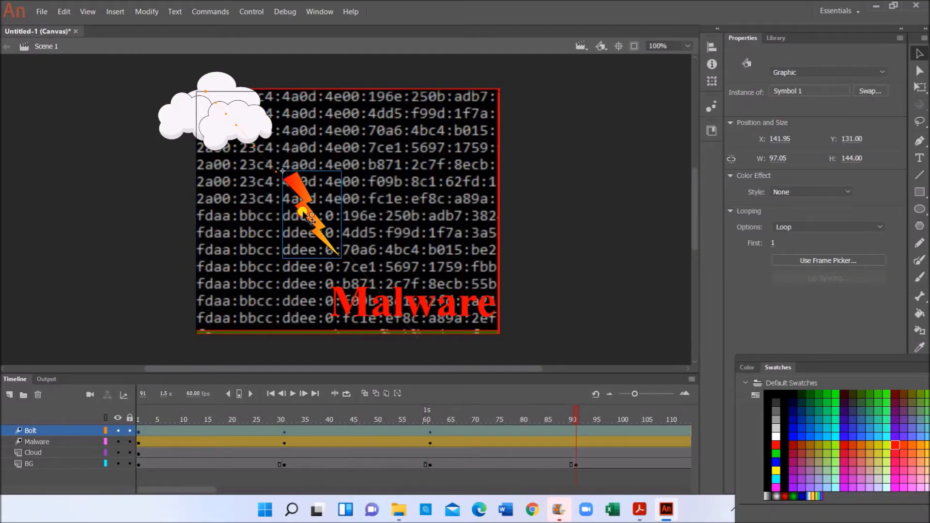
left_click_drag(305, 214, 346, 261)
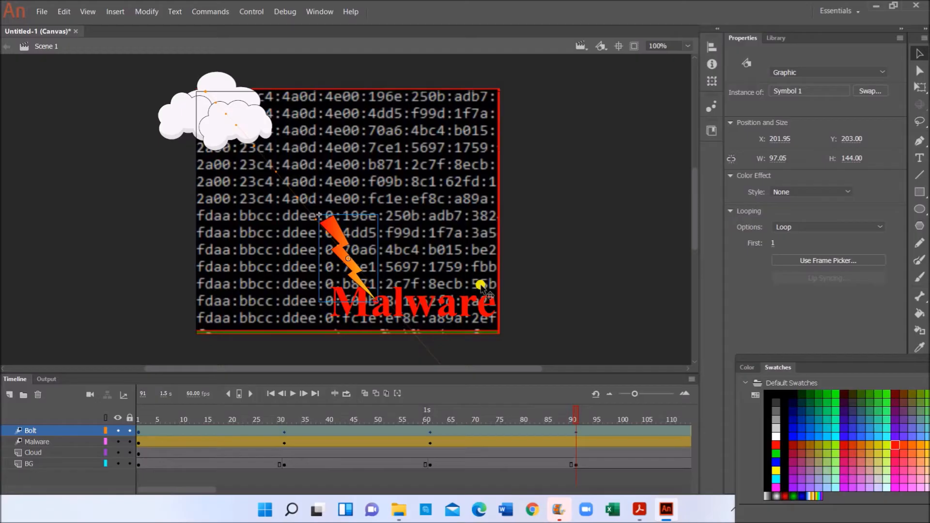
- Test the movie in Chrome with Ctrl+Enter, then close the browser preview
key("ctrl+Return")
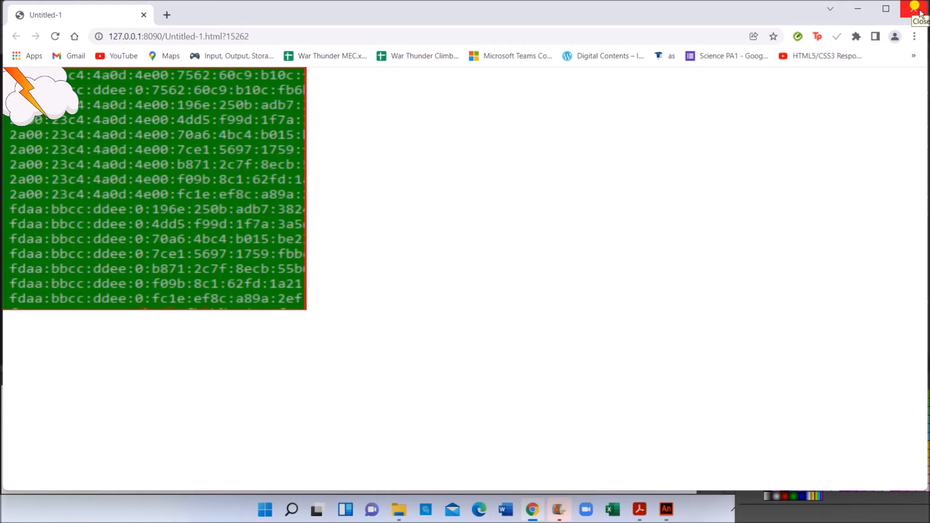
left_click(915, 8)
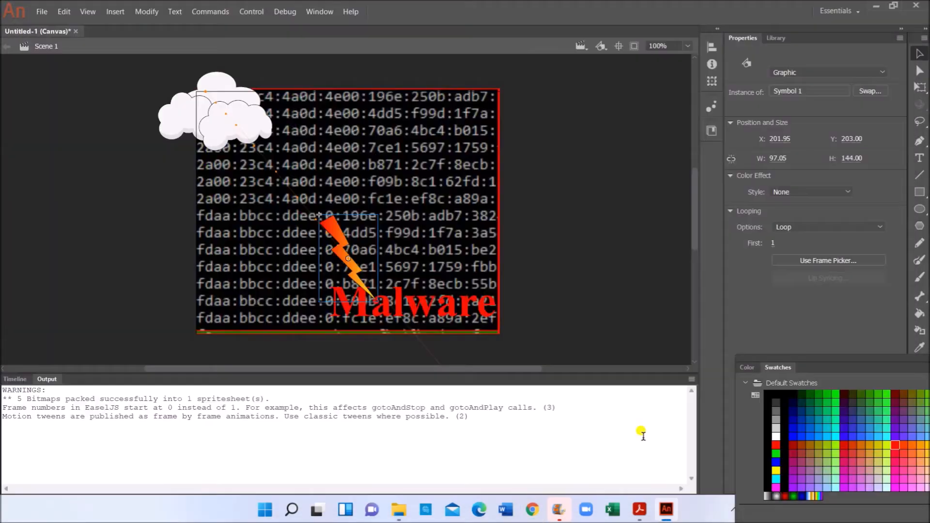
- Move the Cloud layer to the top of the layer stack, above Bolt
left_click(15, 378)
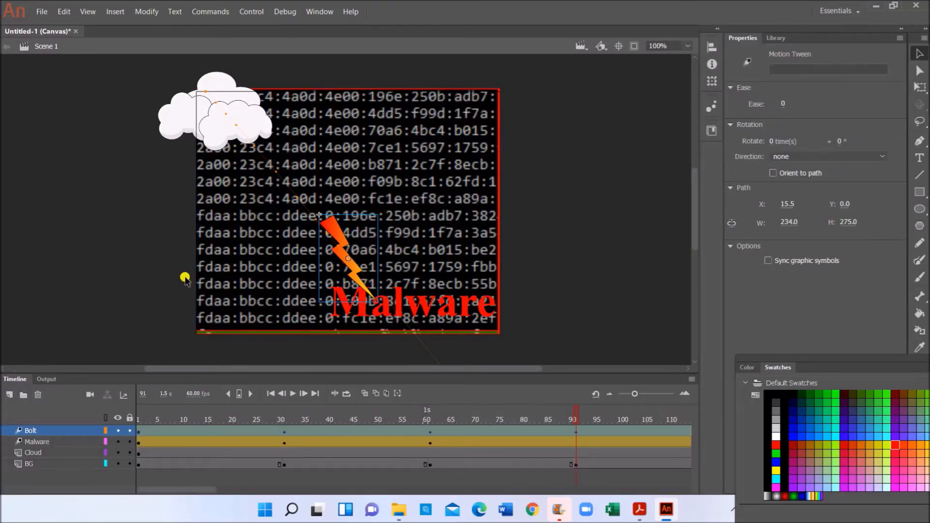
left_click(25, 393)
left_click_drag(31, 455, 34, 430)
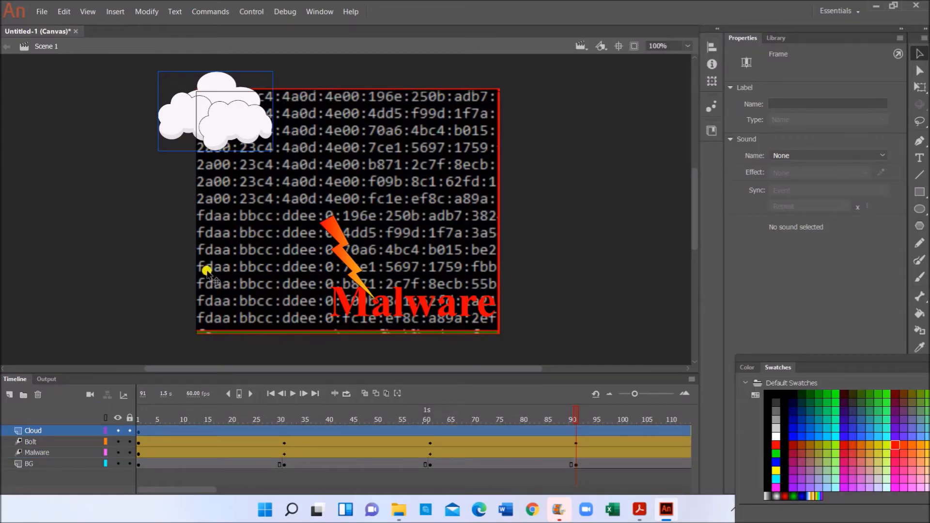
- Play the animation from frame 1 to check the bolt, then add a new layer above Cloud
left_click(140, 431)
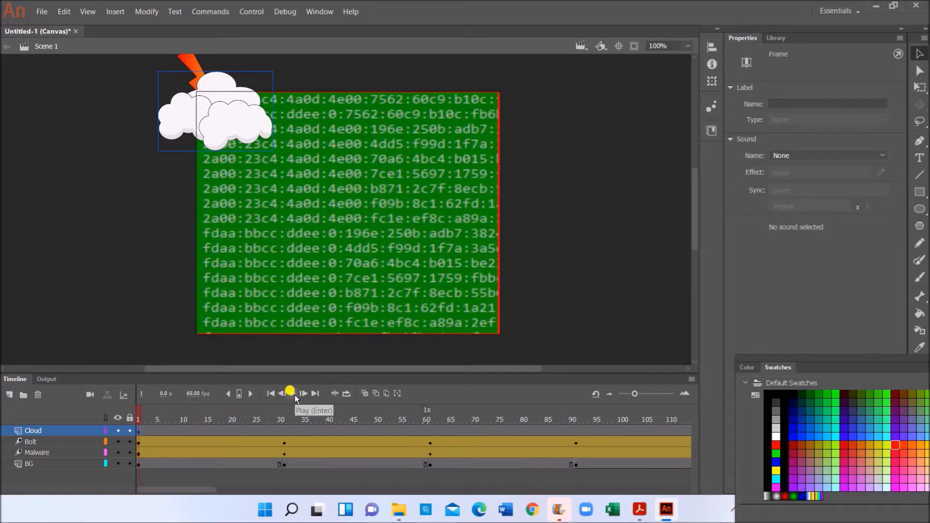
left_click(294, 394)
left_click(200, 486)
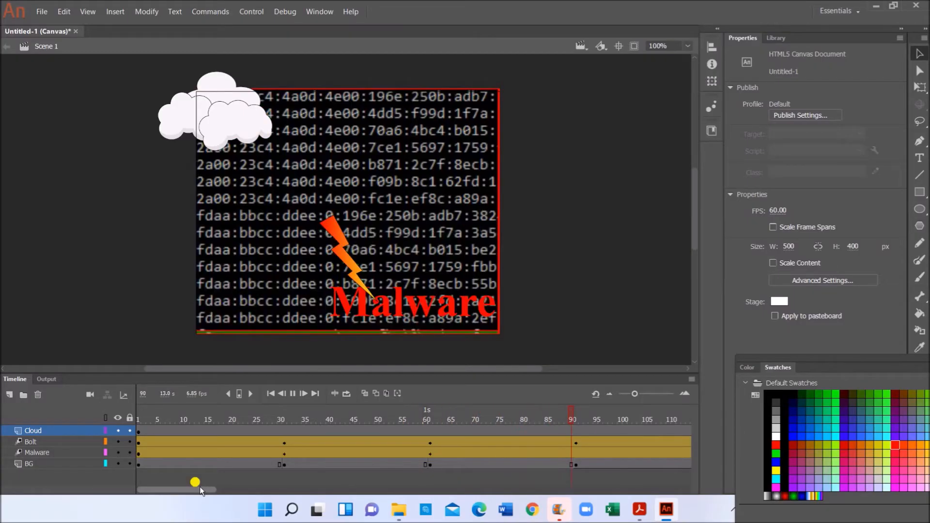
left_click(293, 394)
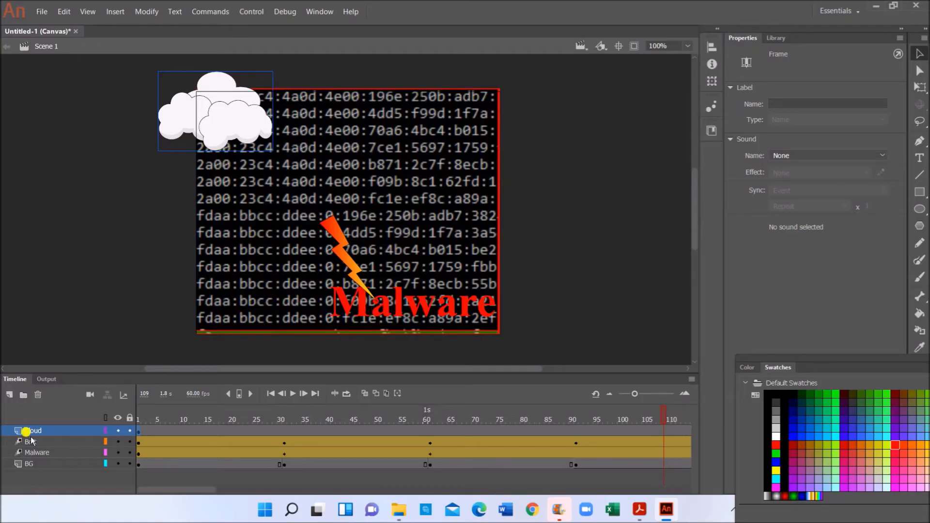
left_click(11, 396)
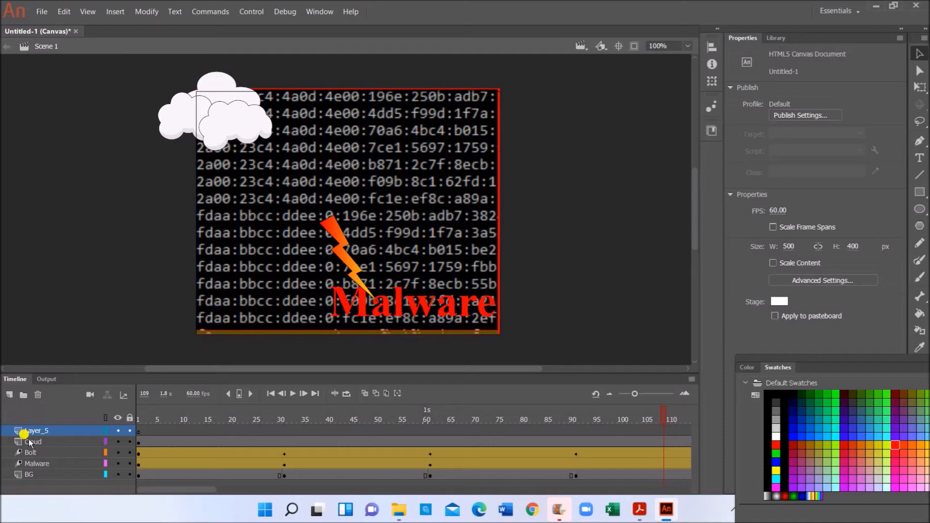
left_click(639, 509)
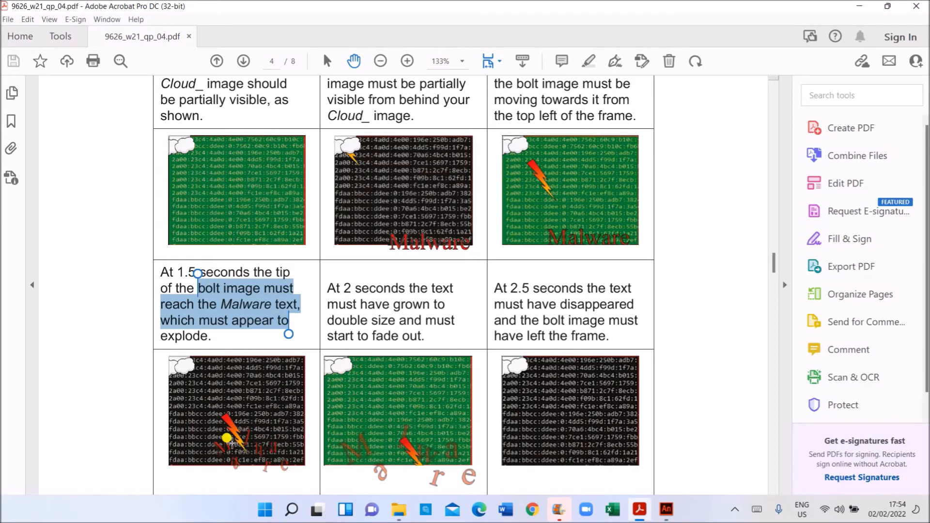
- View the page 4 example image of the Malware text exploding at 1.5 seconds
left_click(220, 429)
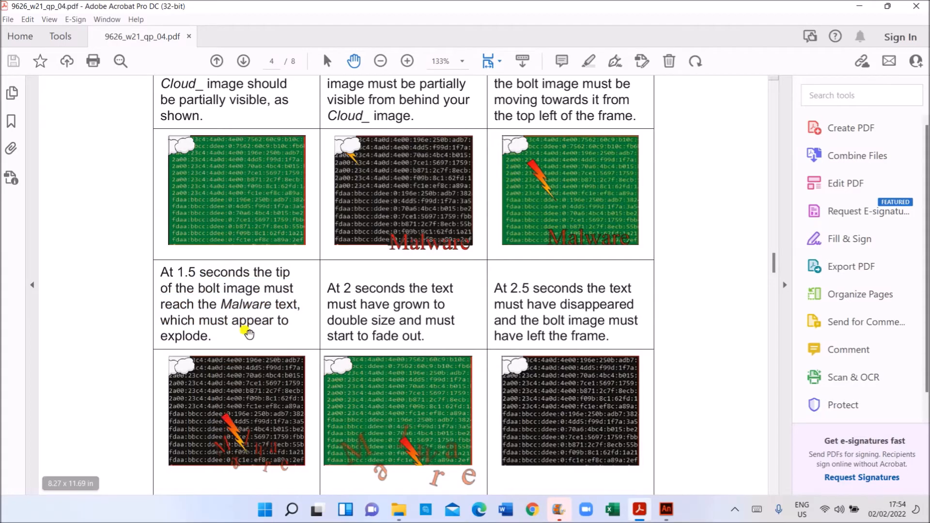
left_click(297, 417)
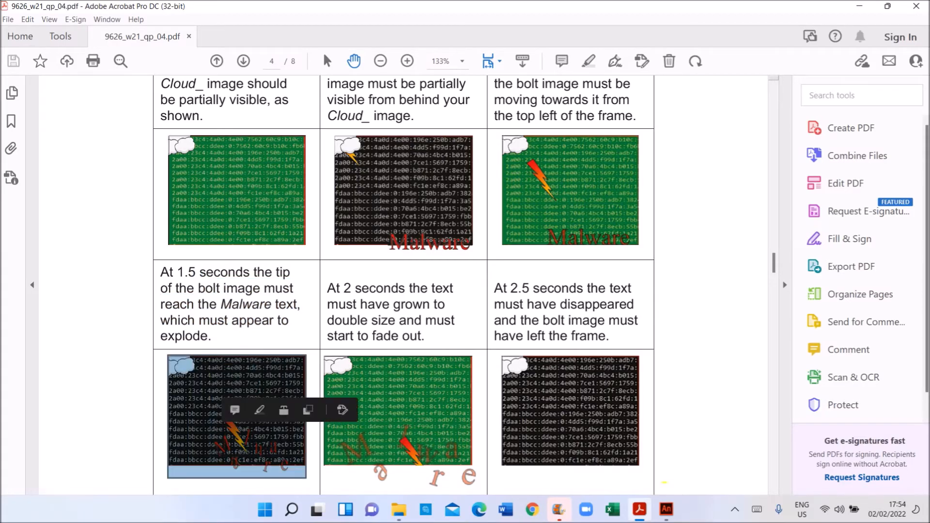
left_click(667, 510)
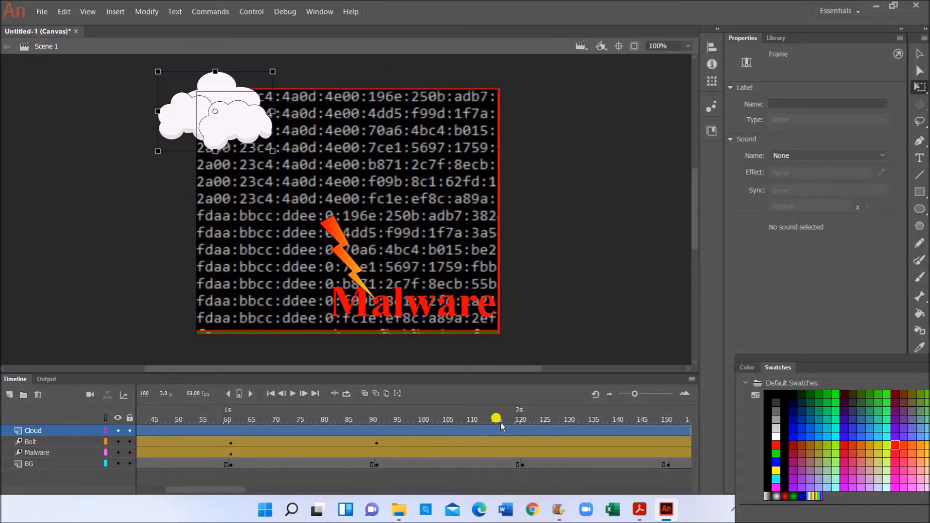
- Add a new layer, Layer_14, with a keyframe at frame 91
left_click(8, 394)
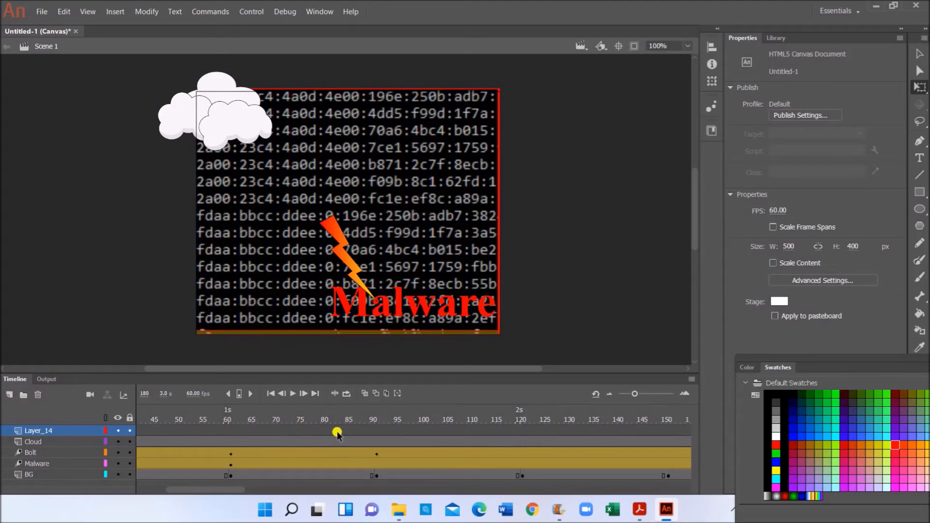
left_click(376, 434)
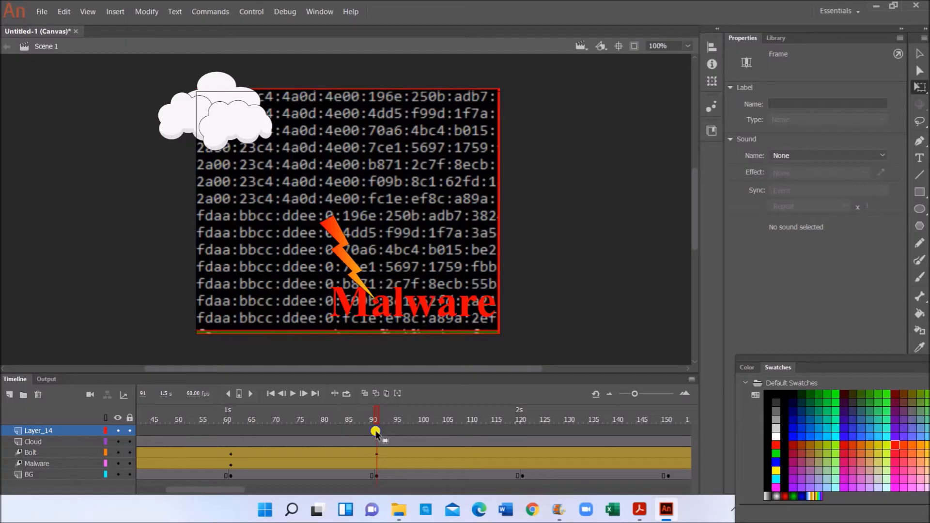
right_click(376, 431)
left_click(444, 188)
- Type a red 'Malware' text on Layer_14 and place it over the original text
key("t")
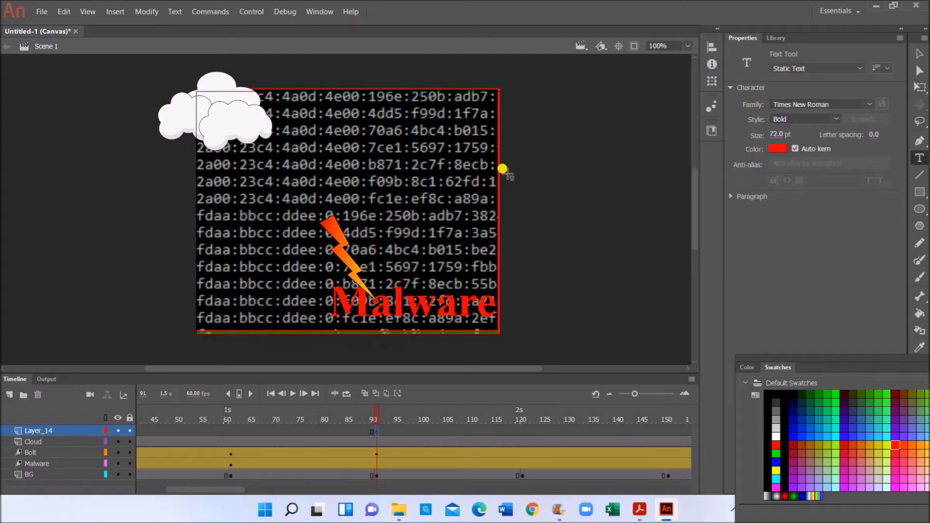
left_click(506, 168)
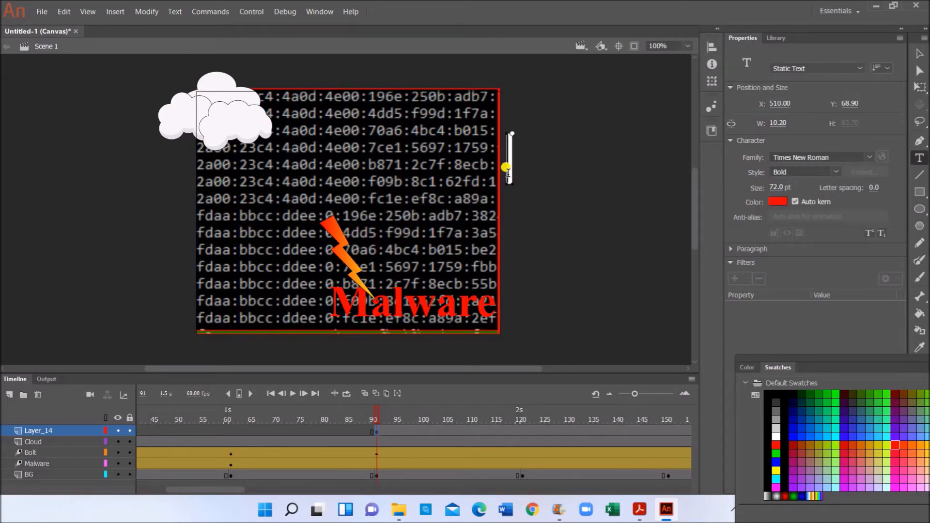
type("Malware")
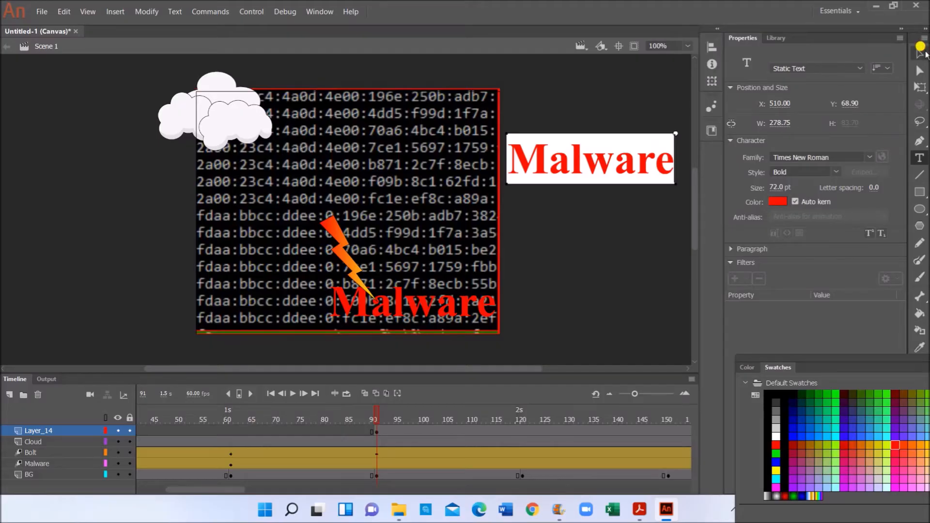
left_click_drag(576, 161, 395, 306)
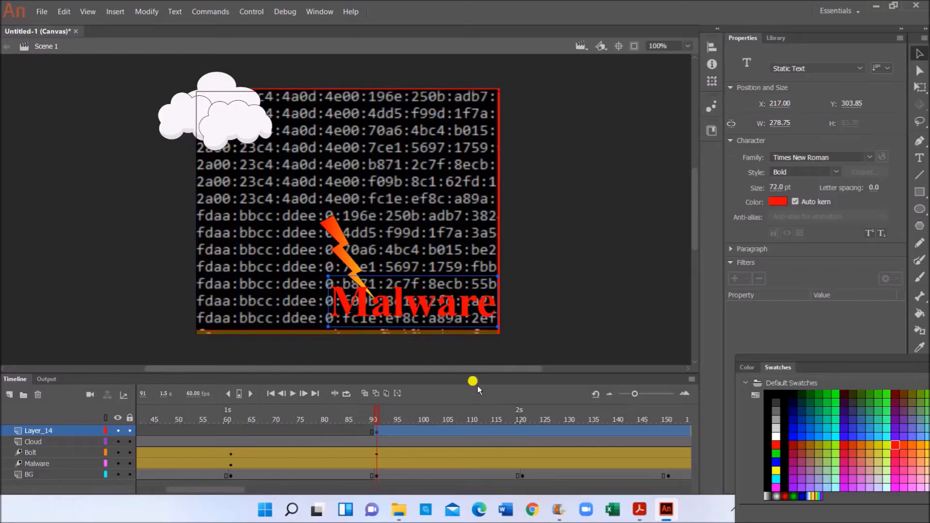
left_click(618, 203)
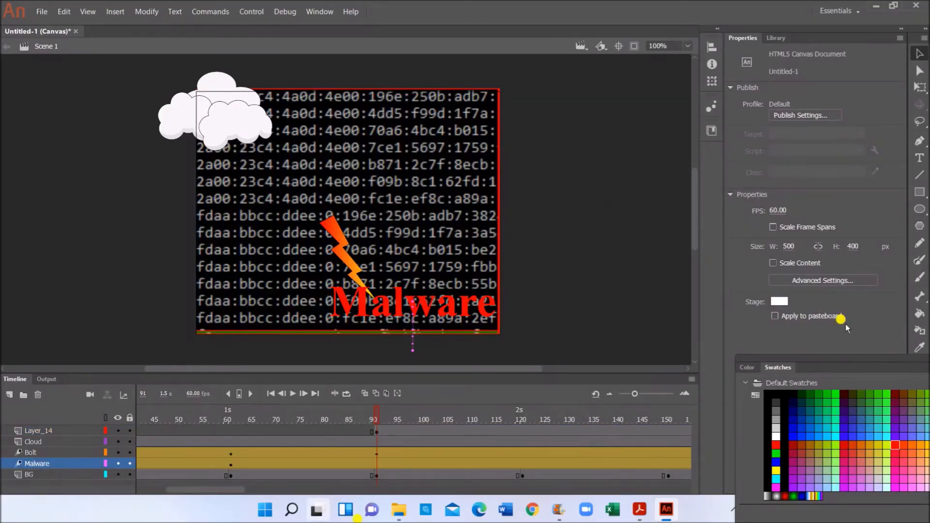
- Remove the Malware layer's tween frames after frame 91, where Layer_14's copy begins
left_click(376, 431)
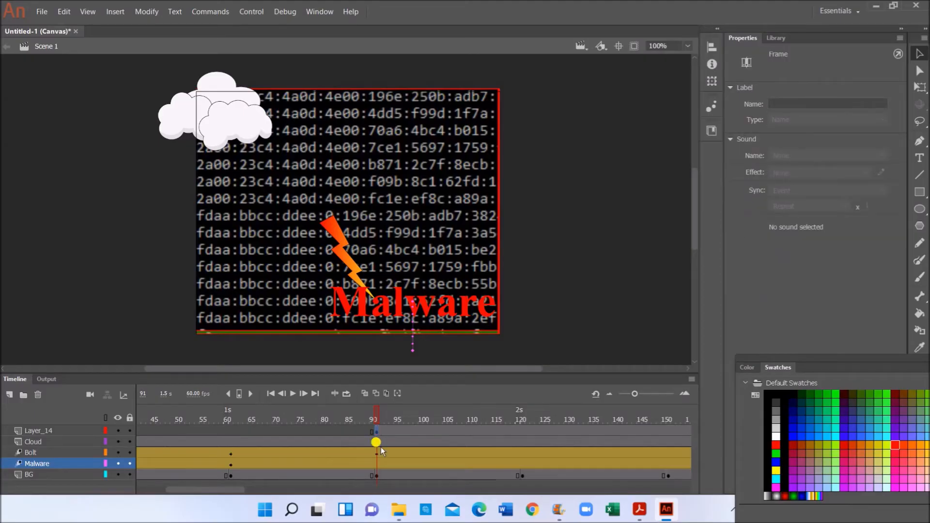
left_click(376, 465)
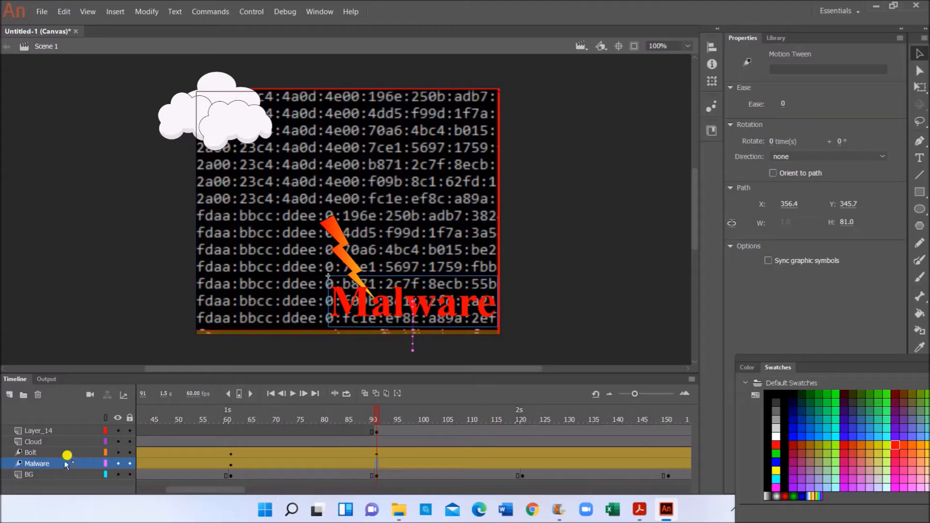
left_click_drag(379, 460, 376, 463)
left_click(379, 484)
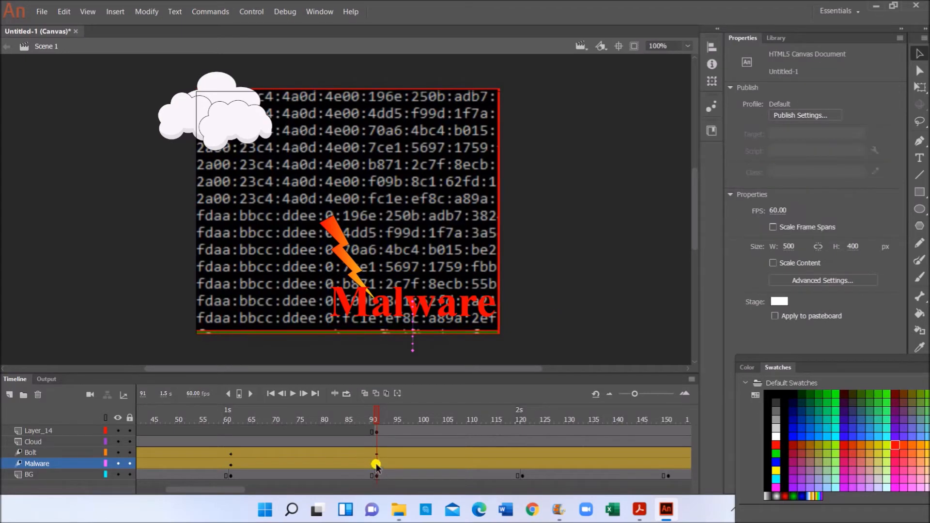
left_click_drag(376, 466, 592, 465)
left_click(570, 463)
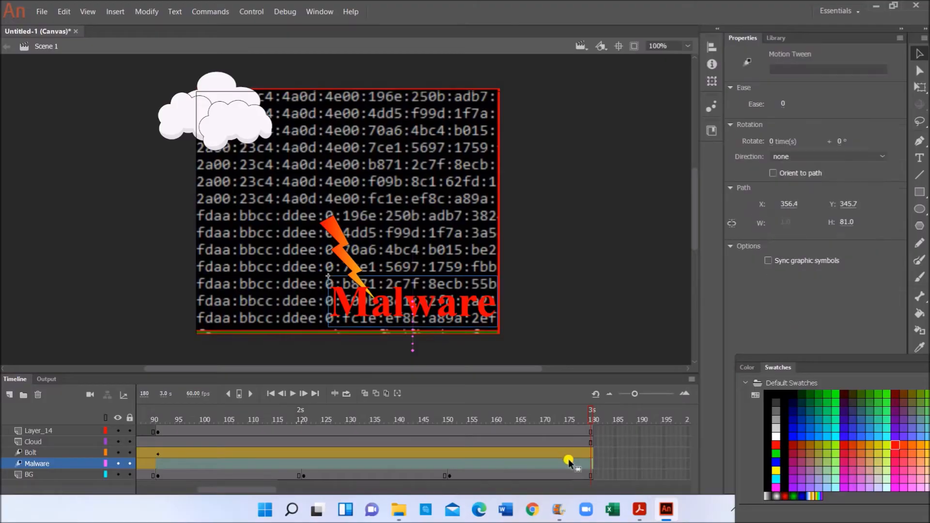
right_click(570, 463)
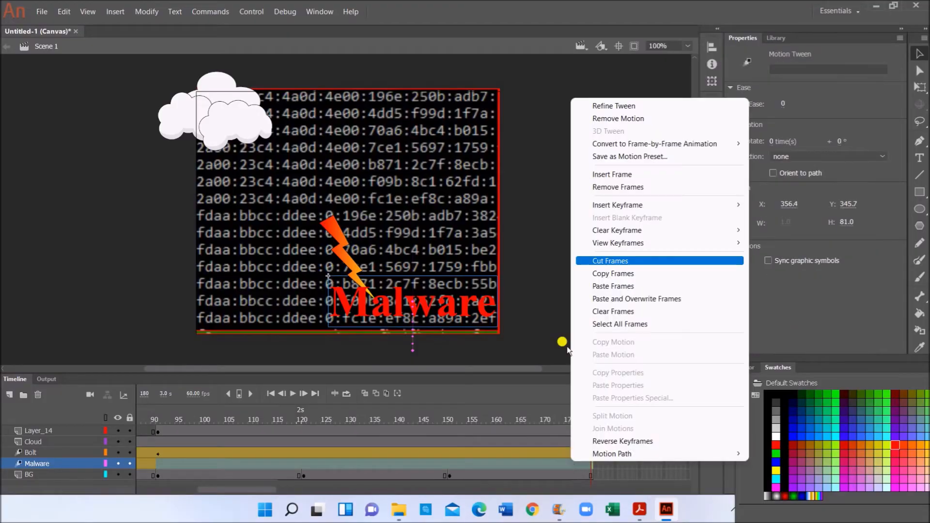
left_click(622, 188)
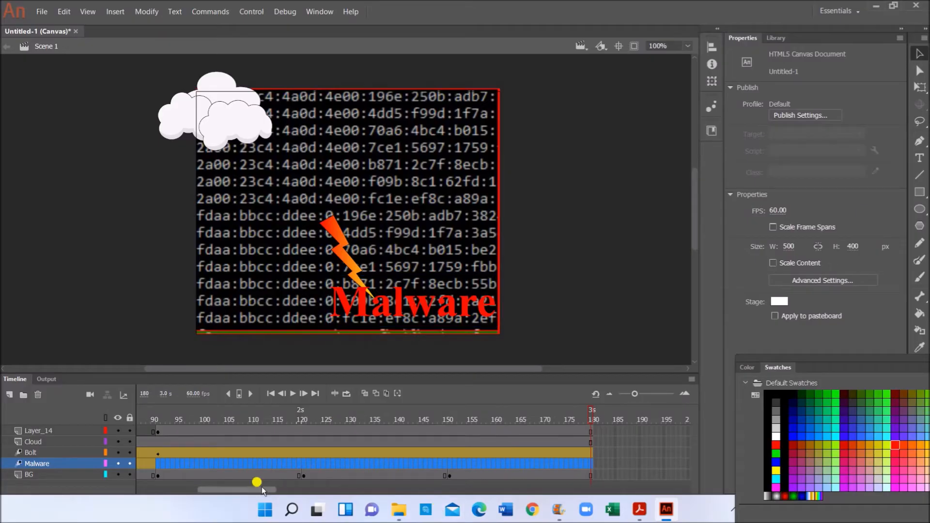
left_click_drag(261, 489, 241, 490)
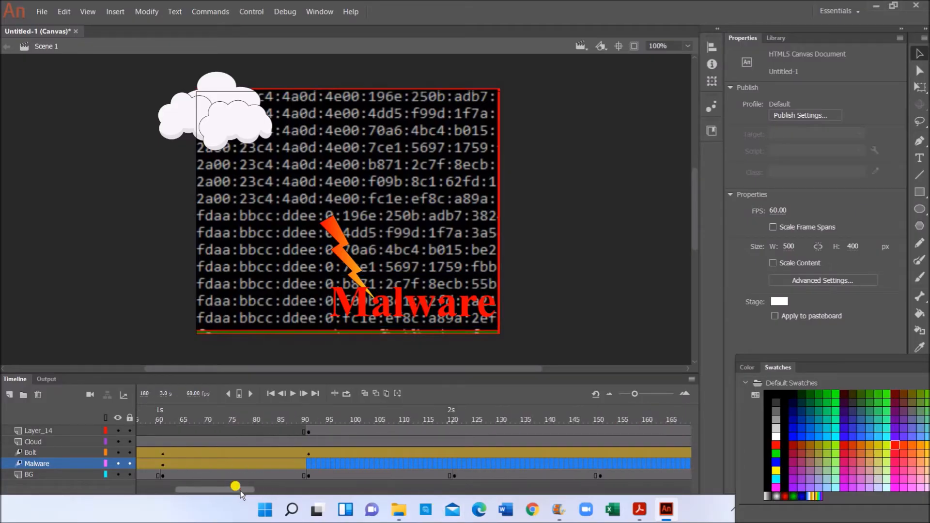
left_click(308, 431)
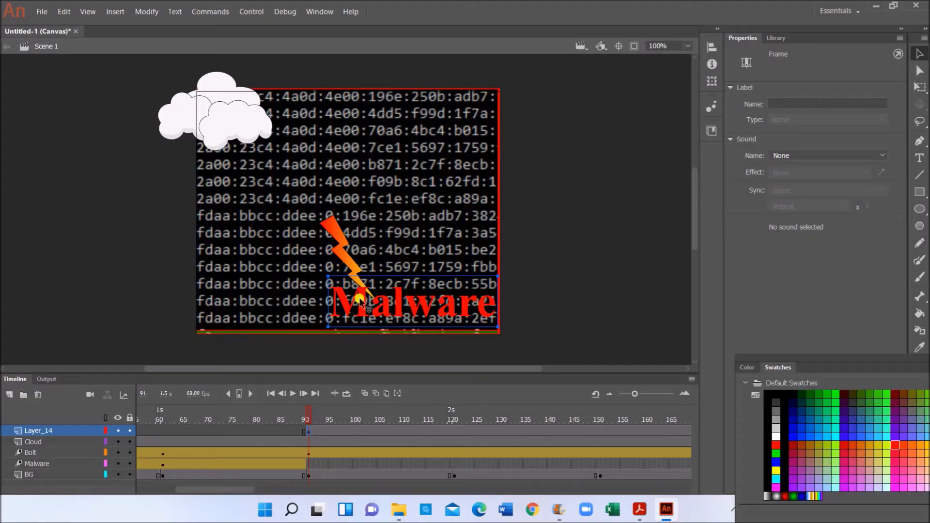
- Break apart Layer_14's 'Malware' text at frame 91 into separate letters
right_click(309, 429)
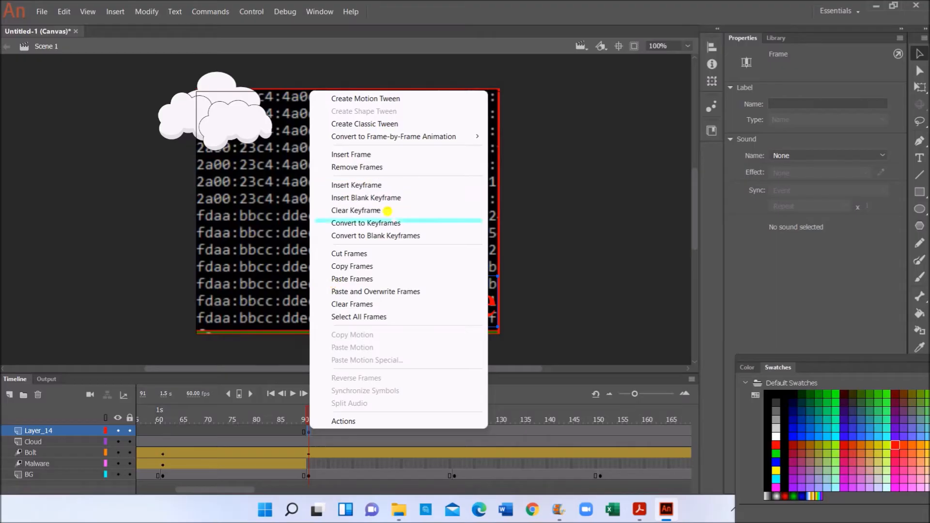
left_click(388, 222)
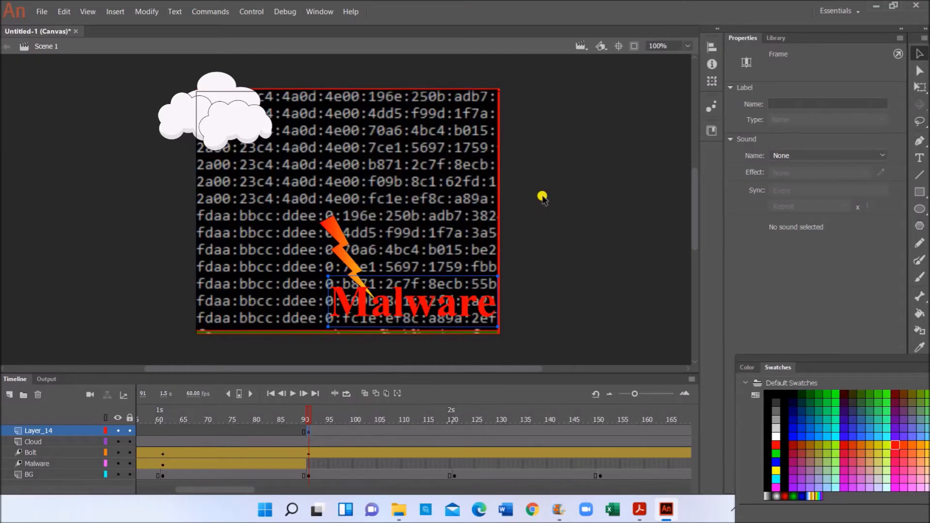
right_click(402, 305)
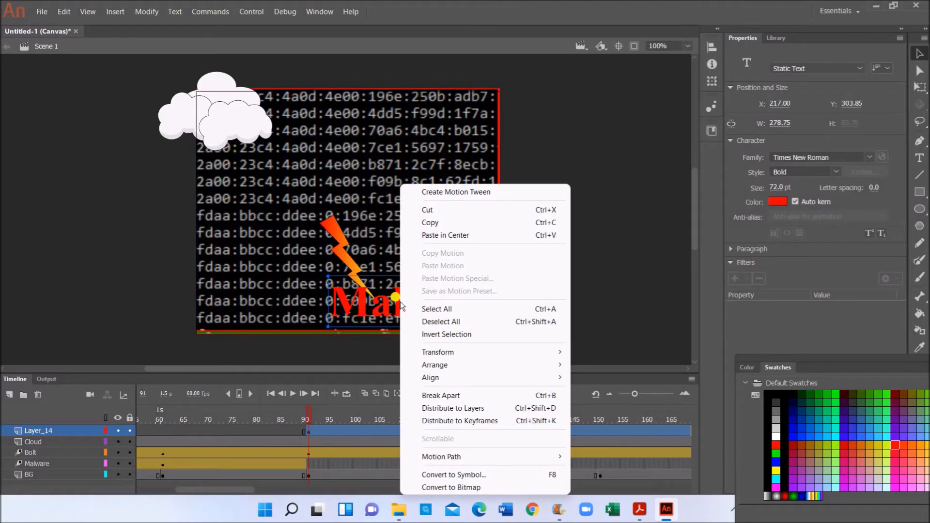
left_click(442, 395)
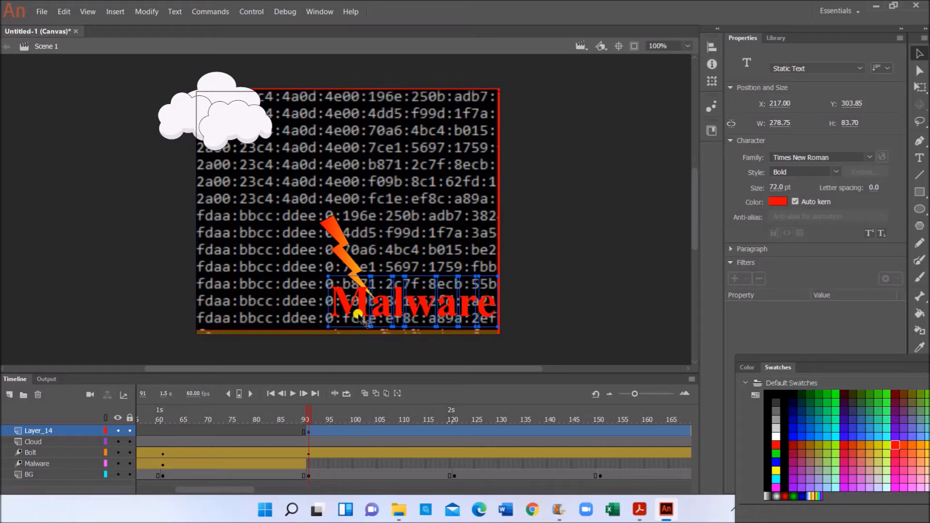
left_click(312, 431)
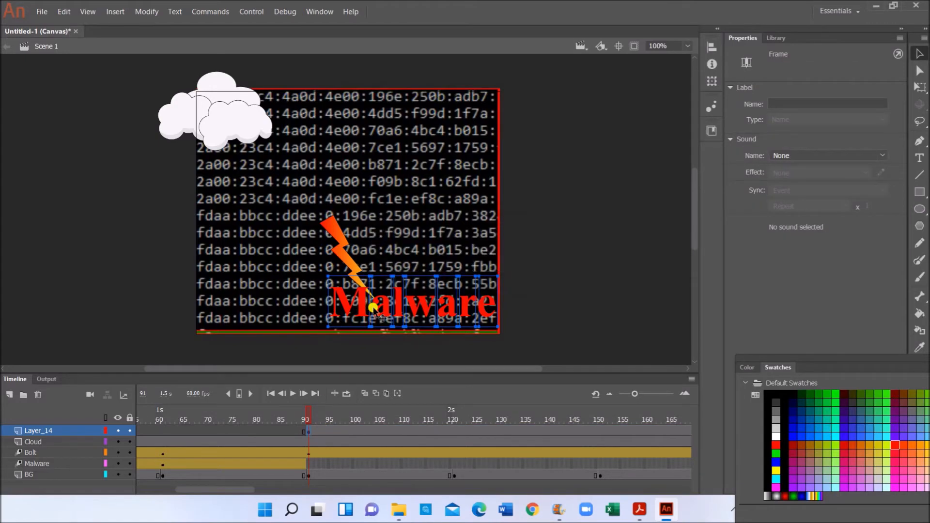
right_click(374, 310)
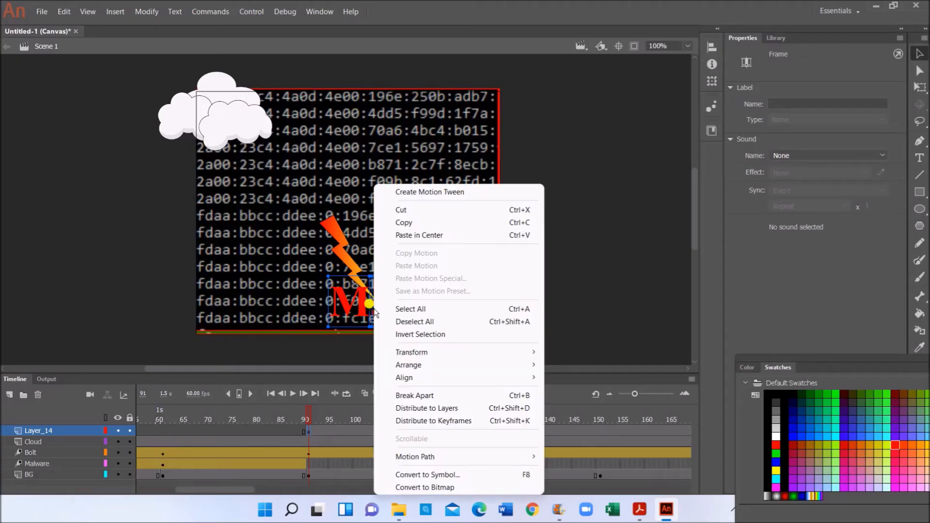
- Distribute the letters to layers, giving layers M, a, l, w, a, r and e
left_click(430, 410)
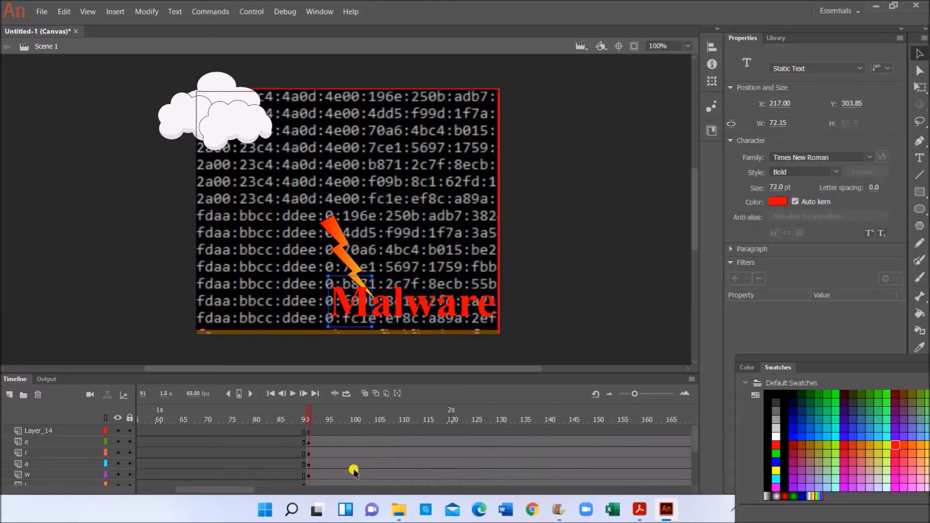
scroll(354, 471, "down", 2)
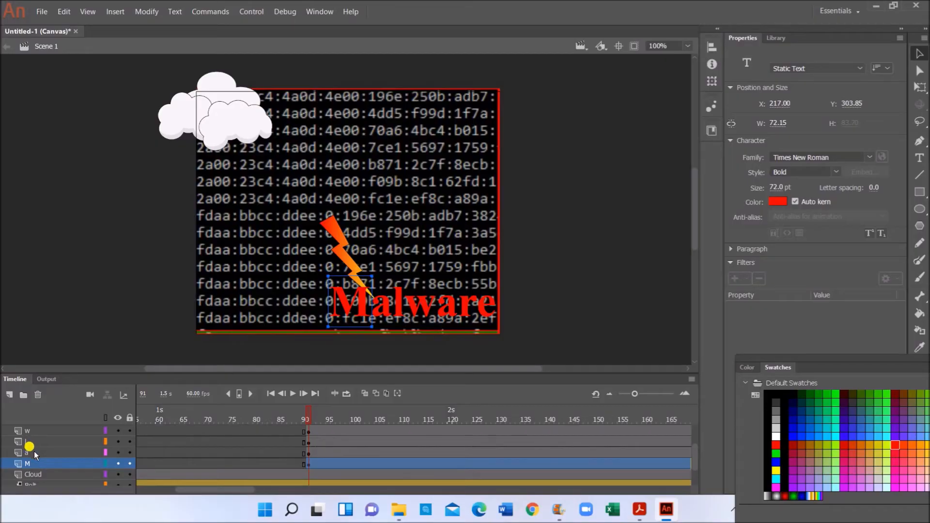
scroll(50, 445, "up", 2)
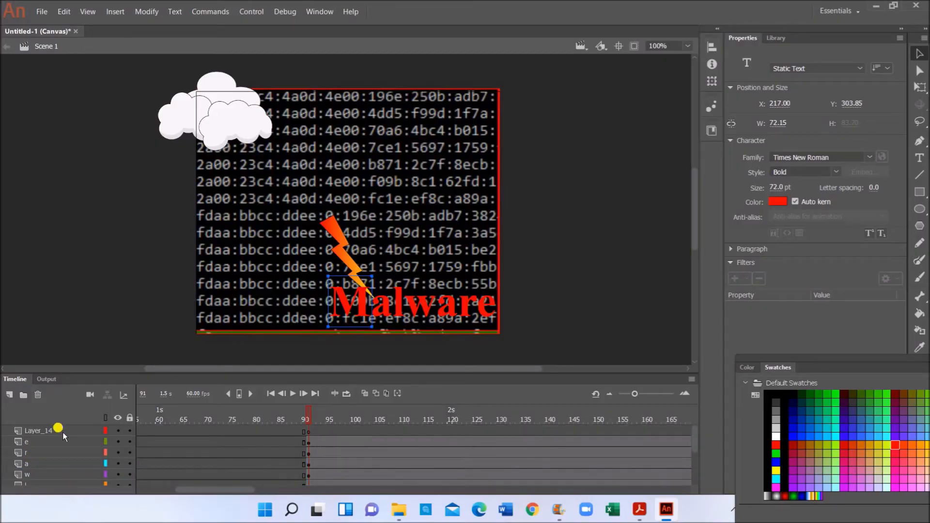
- Delete the leftover empty Layer_14 and select frame 90 across the letter layers
left_click(62, 432)
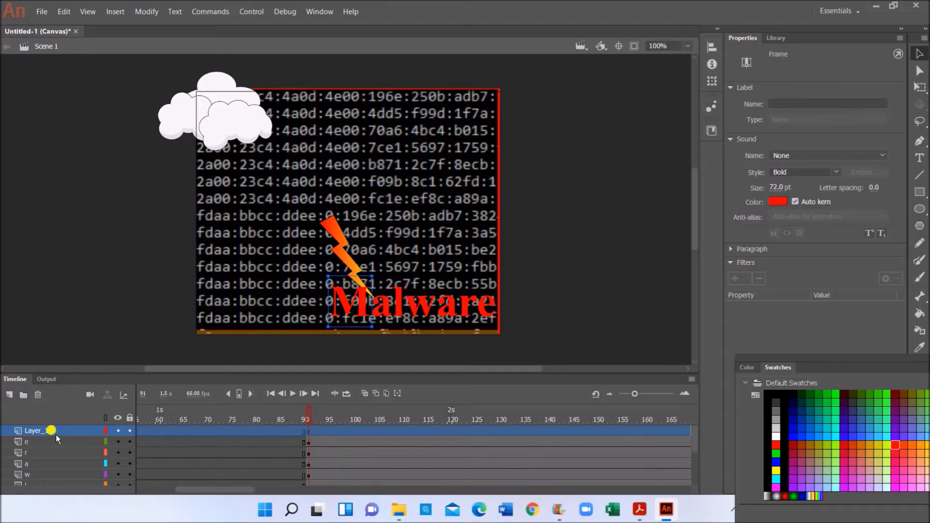
left_click(38, 394)
left_click(282, 458)
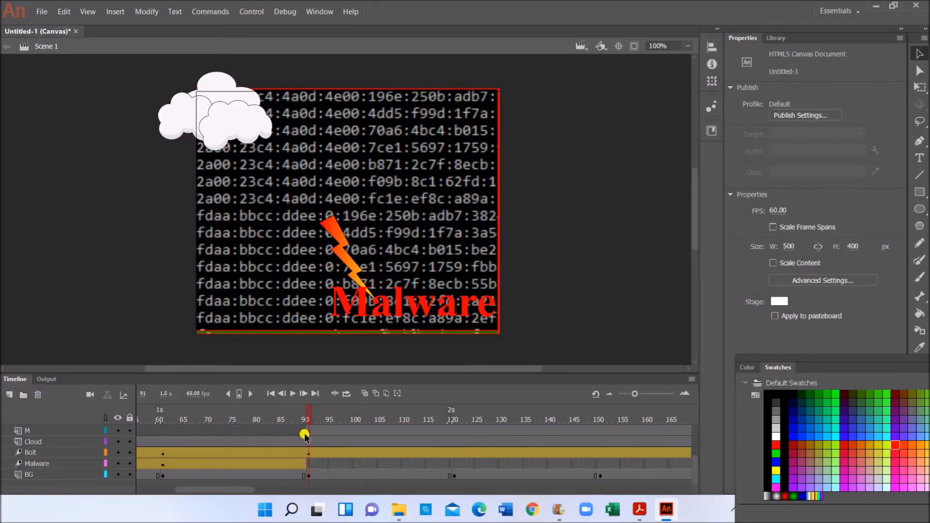
scroll(306, 435, "up", 2)
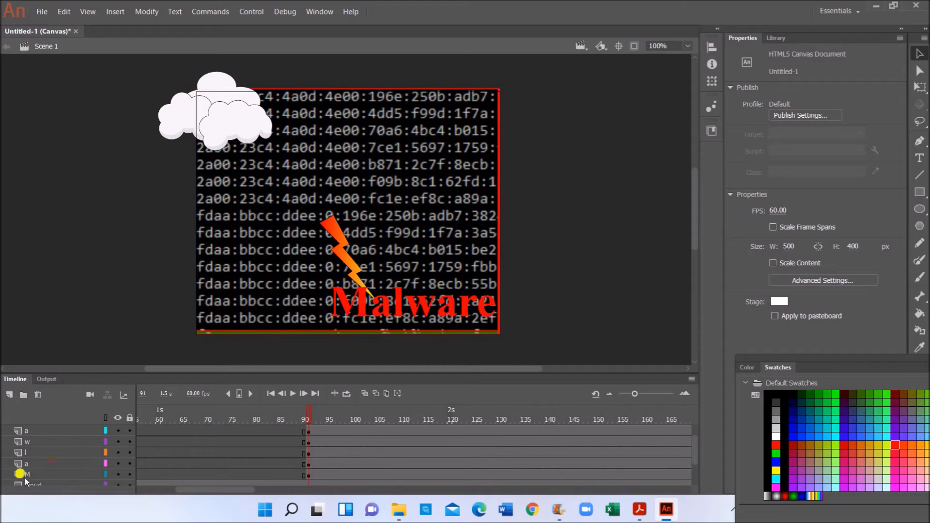
scroll(59, 469, "up", 1)
scroll(169, 455, "down", 1)
left_click_drag(308, 479, 308, 417)
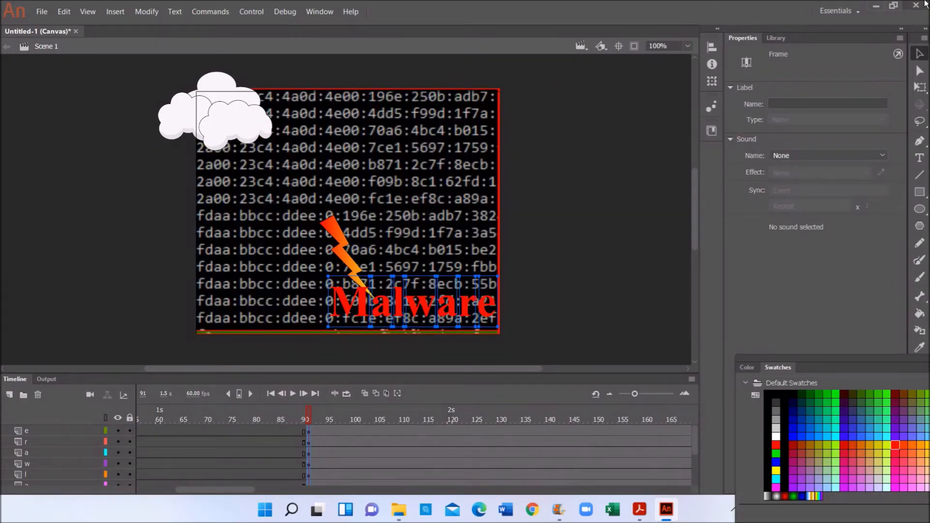
- Create a classic tween on the letter layers, converting the letters to symbols
left_click(109, 13)
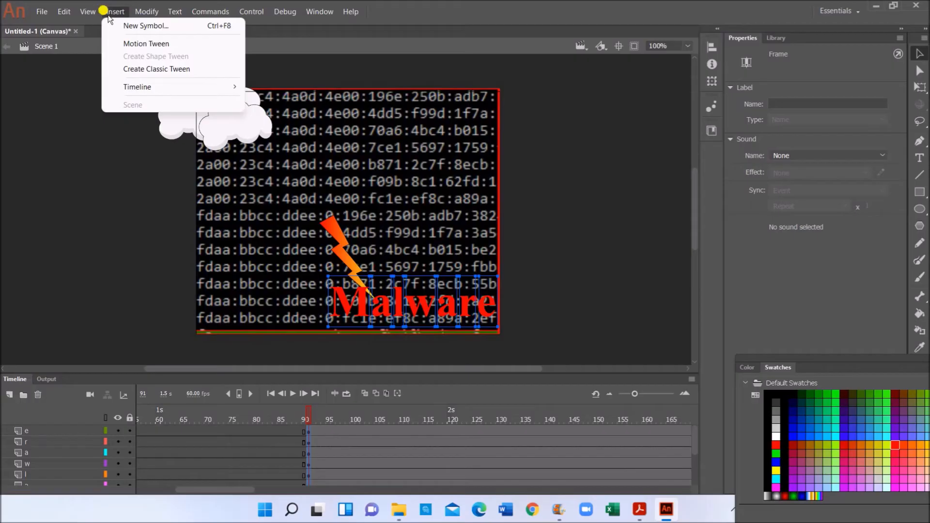
left_click(142, 69)
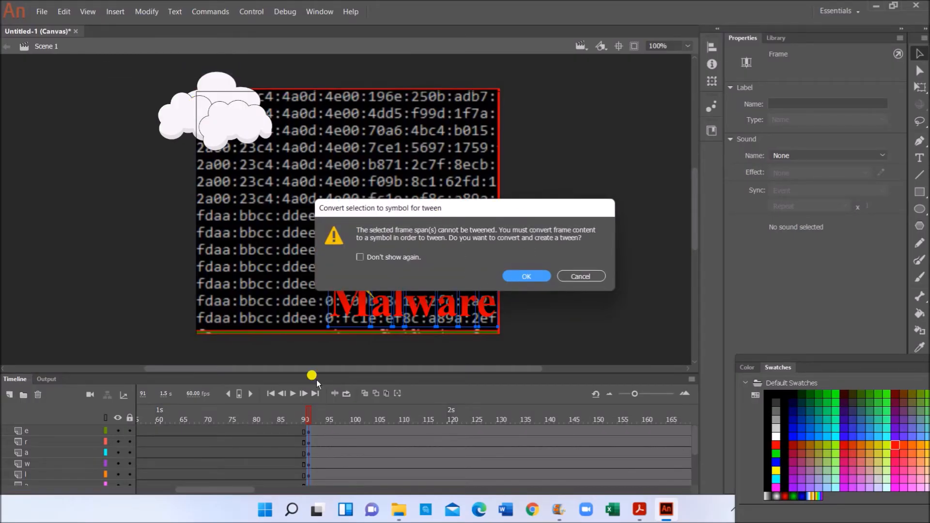
left_click(528, 279)
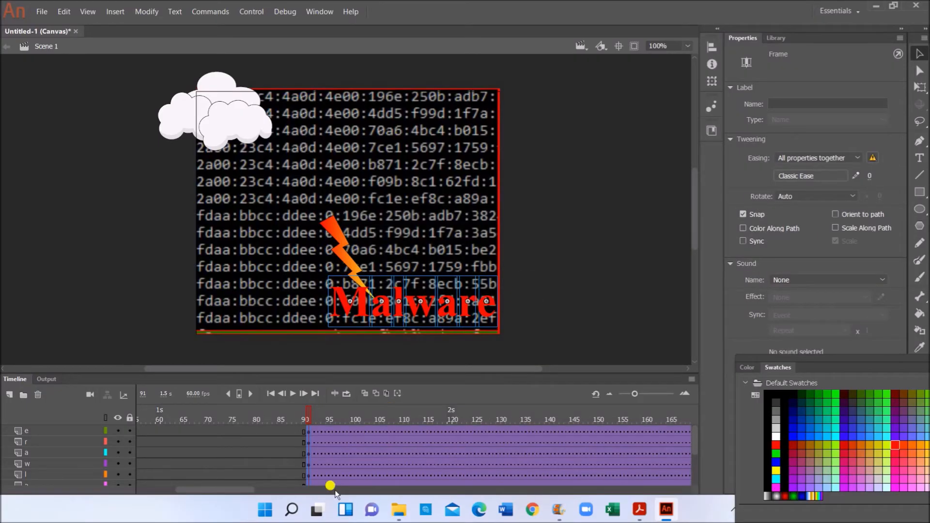
- Deselect the stage and go to frame 120, the 2-second mark, on layer a
scroll(314, 478, "down", 1)
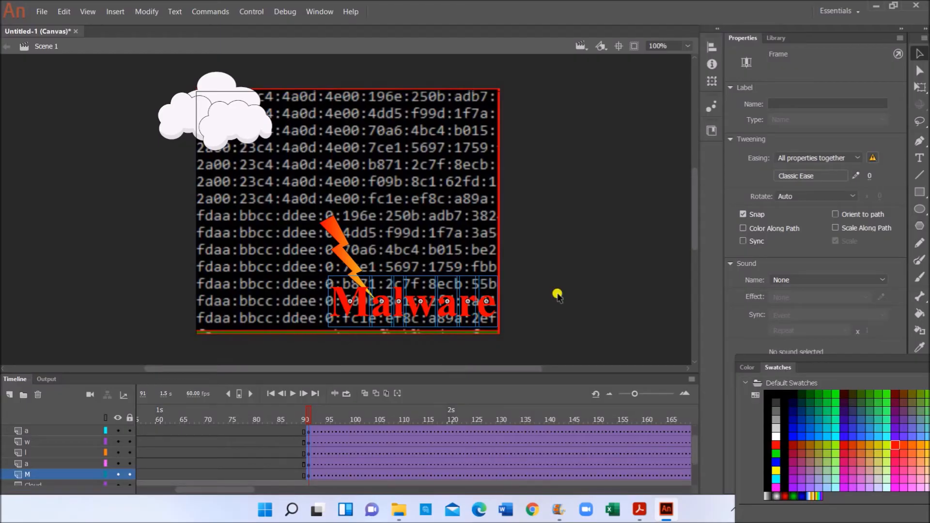
left_click(464, 373)
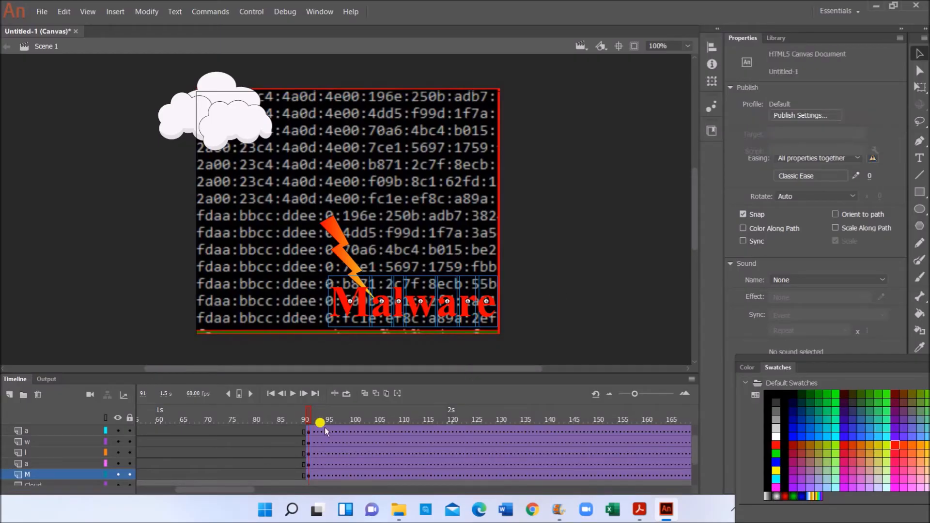
left_click(514, 313)
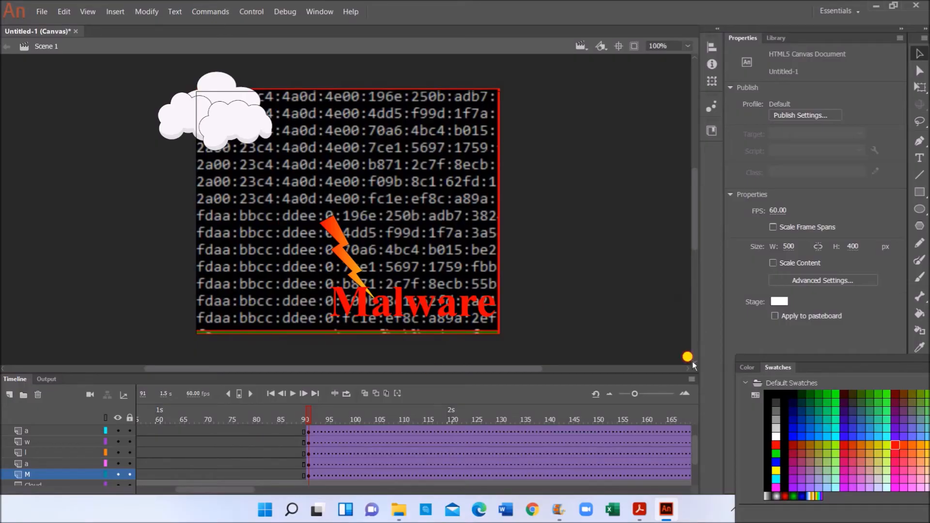
scroll(693, 361, "down", 2)
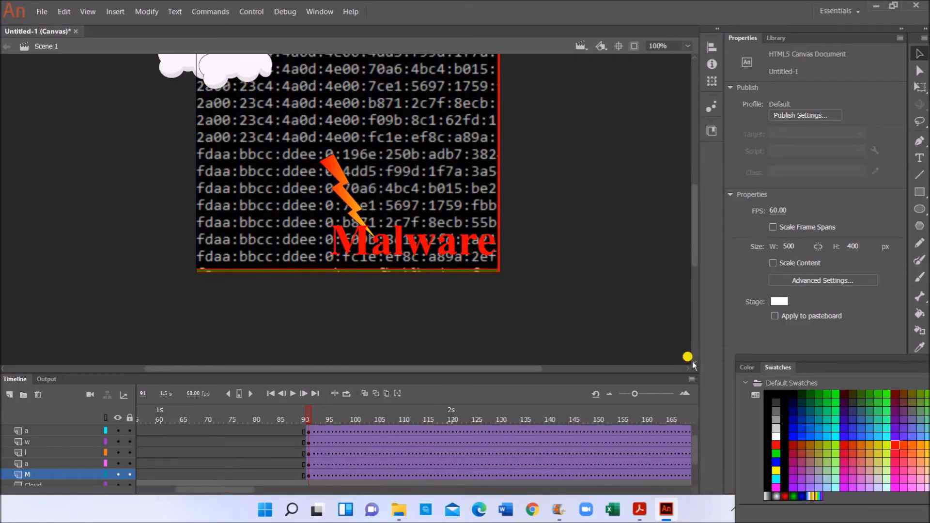
scroll(694, 364, "down", 1)
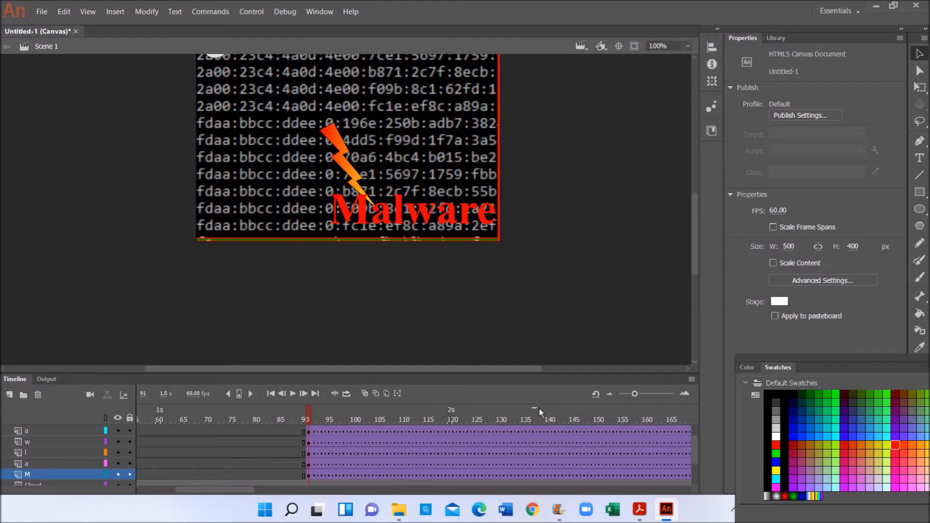
left_click(450, 432)
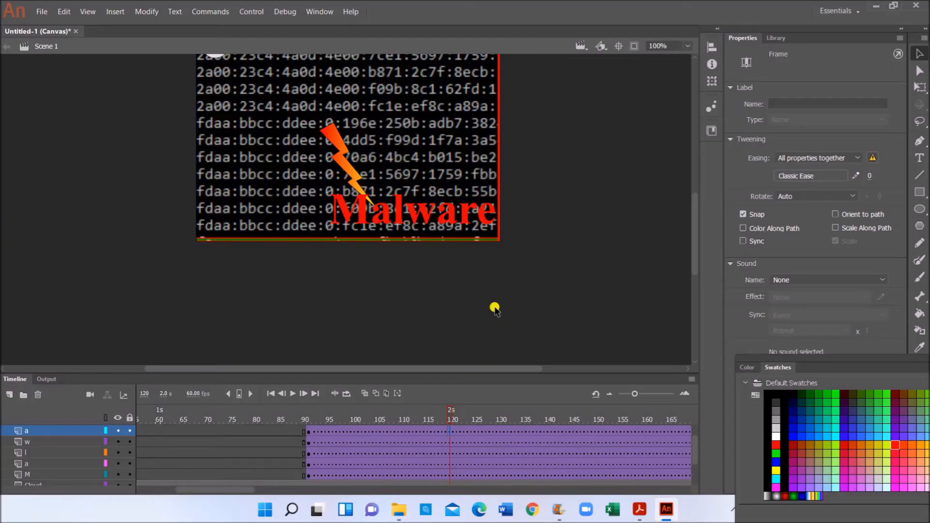
- Select frame 120, the 2-second mark, on the M letter's layer
scroll(480, 339, "down", 3)
scroll(533, 359, "up", 5)
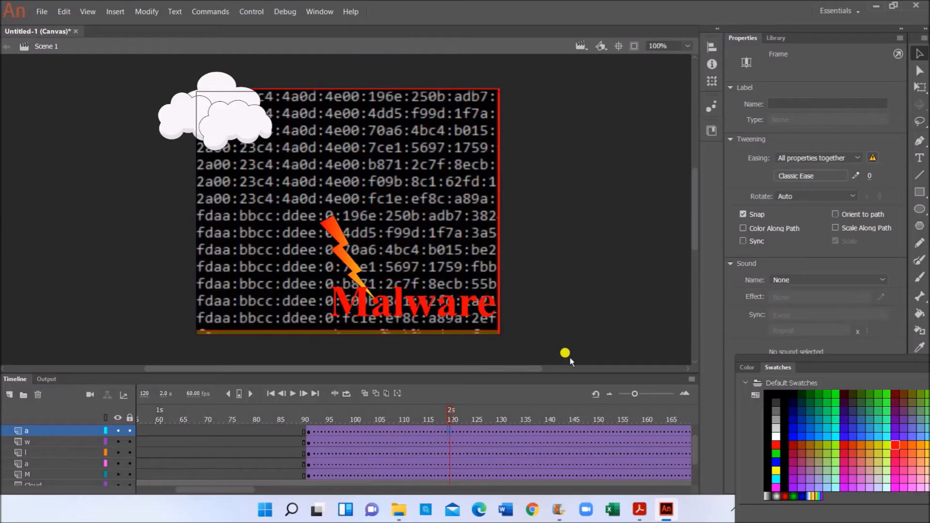
left_click(696, 489)
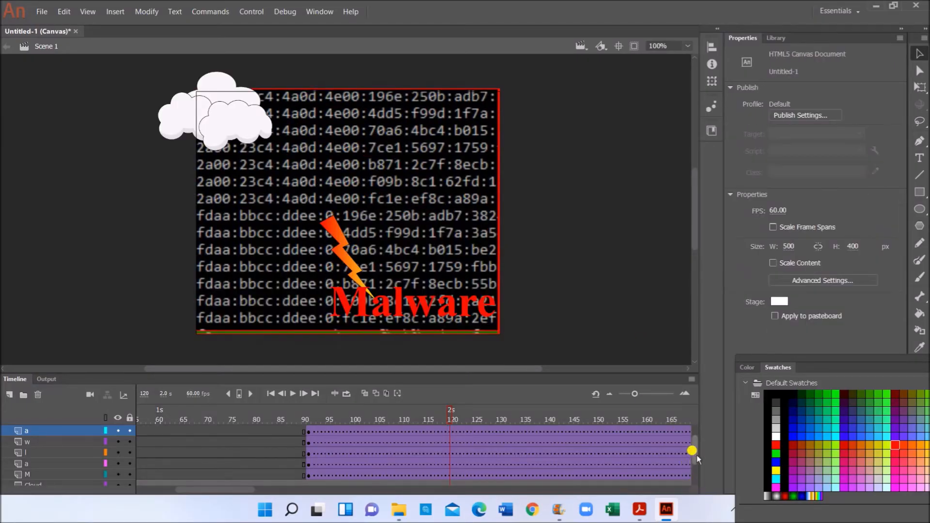
left_click_drag(696, 454, 697, 461)
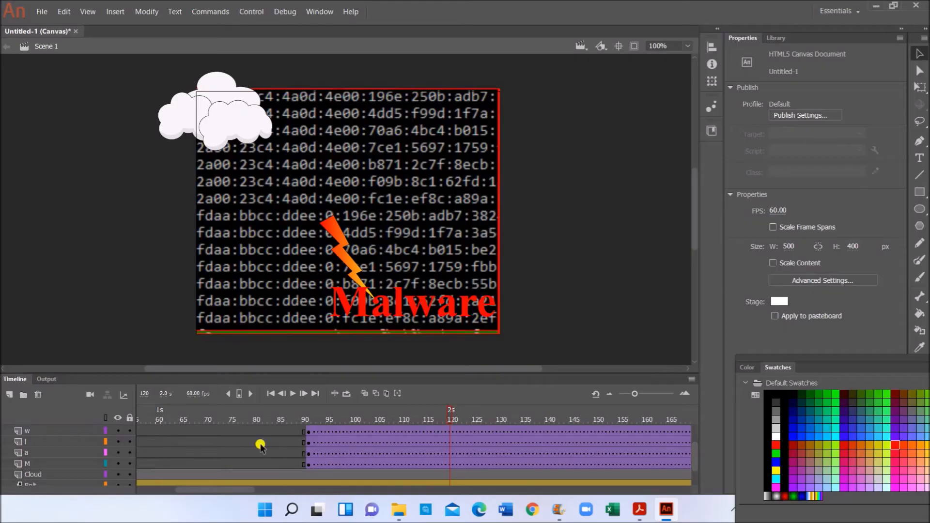
left_click(448, 464)
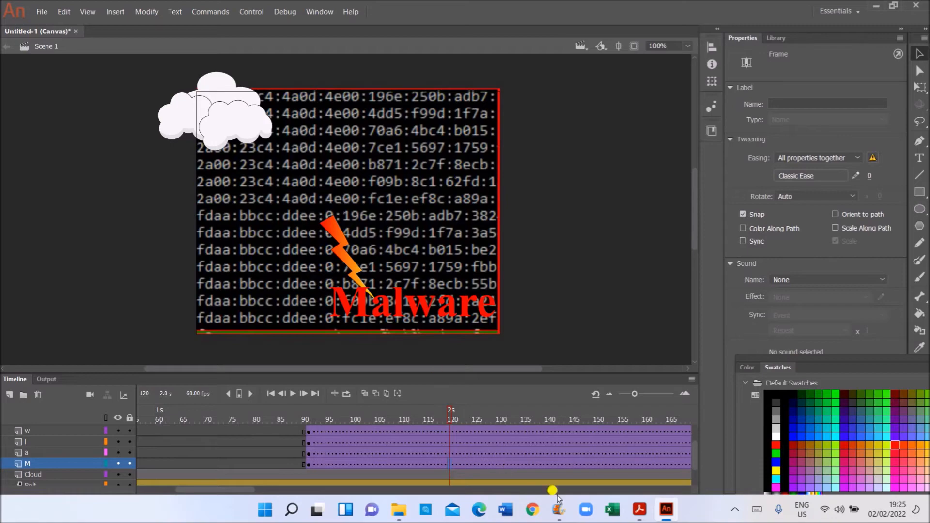
mouse_move(632, 510)
left_click(620, 477)
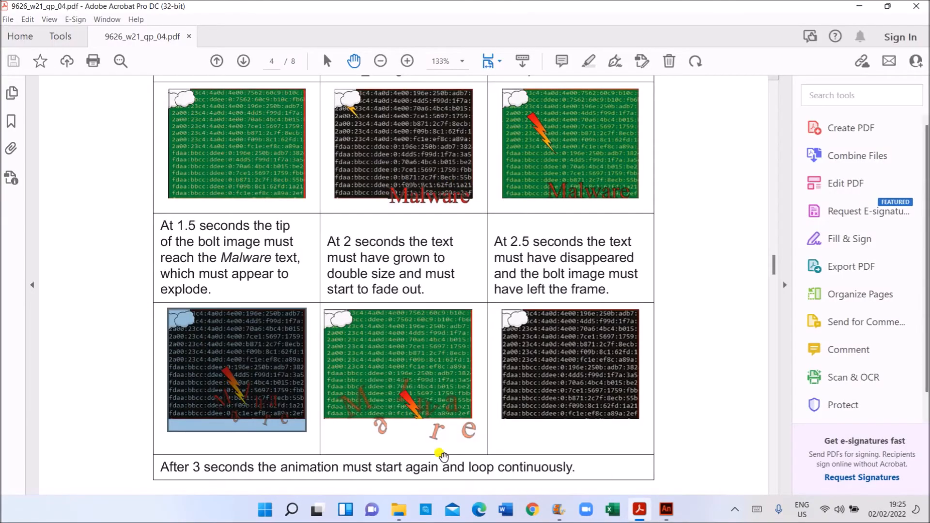
left_click(666, 509)
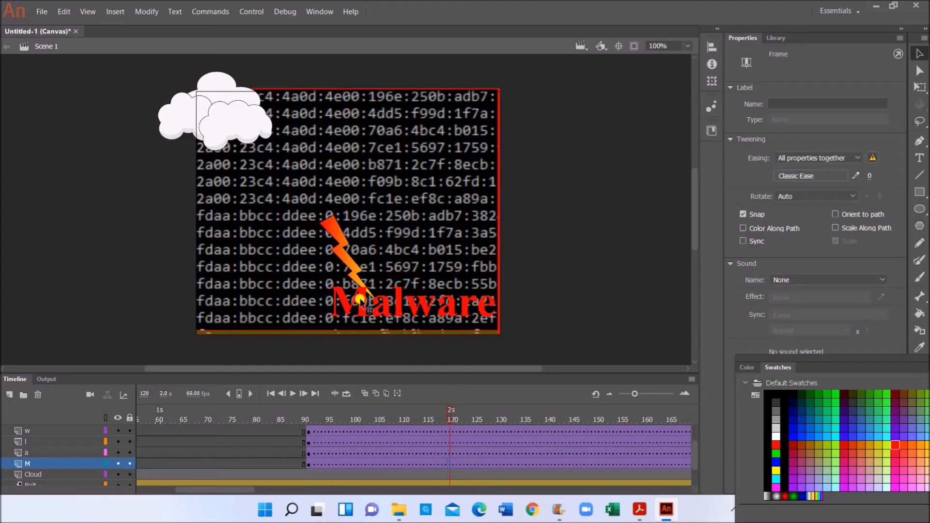
- At frame 120, pull the M up from the word and tilt it counter-clockwise with Free Transform
left_click_drag(358, 299, 336, 289)
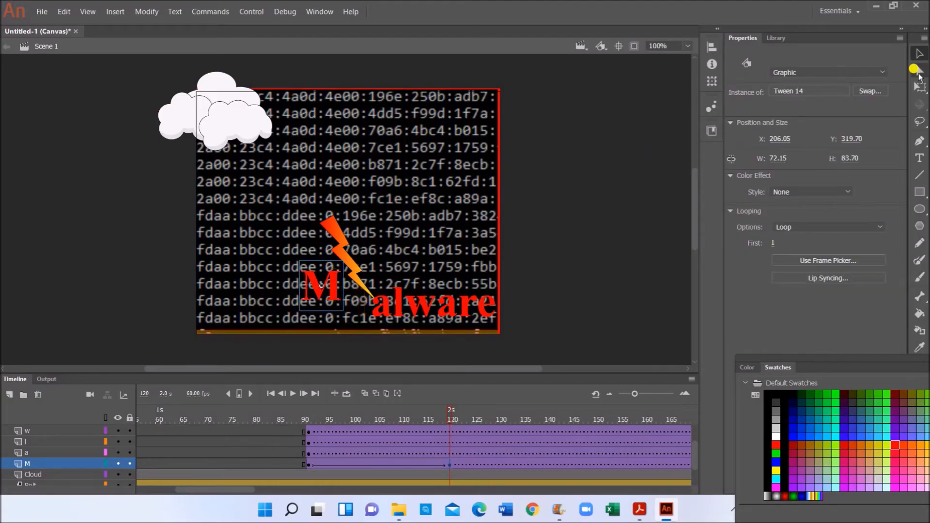
left_click(920, 88)
left_click(345, 317)
left_click_drag(348, 318, 382, 314)
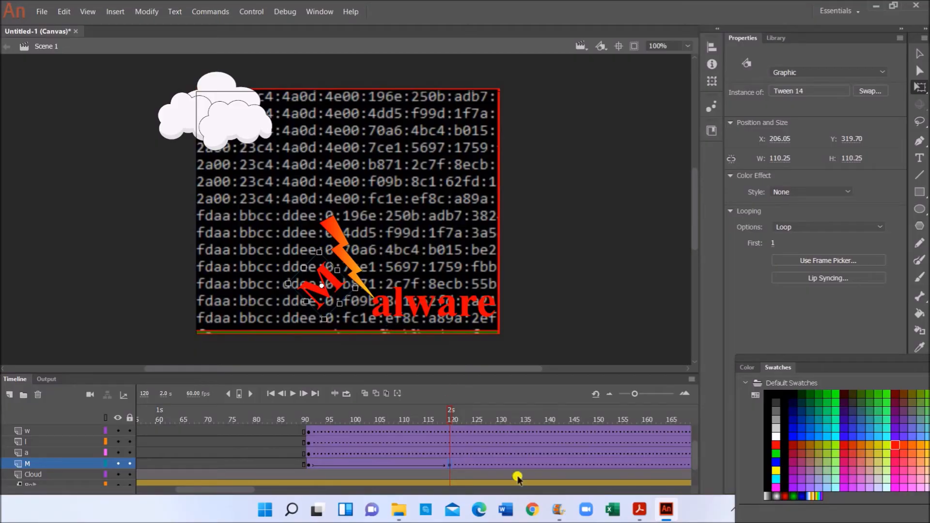
left_click(449, 452)
left_click(459, 466)
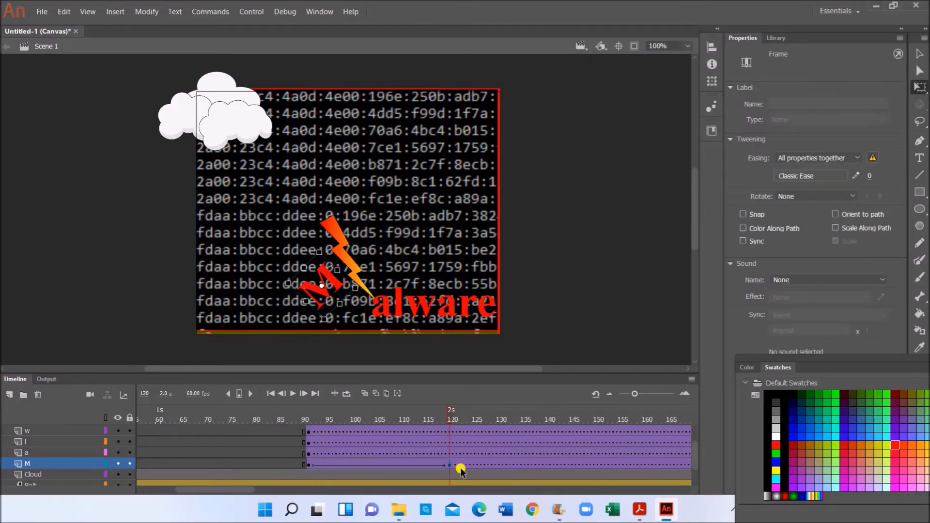
- Drop the letter a down and left below the word and tilt it further
left_click(379, 316)
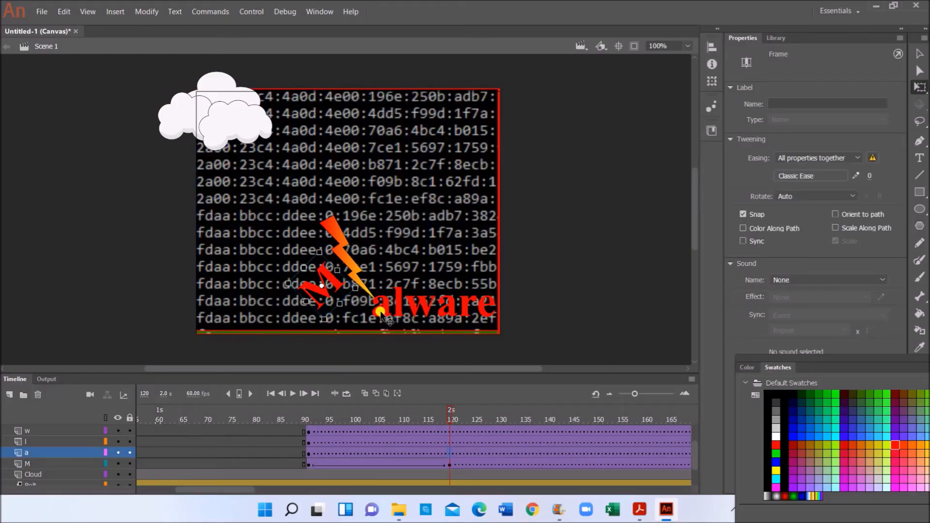
left_click_drag(378, 318, 361, 332)
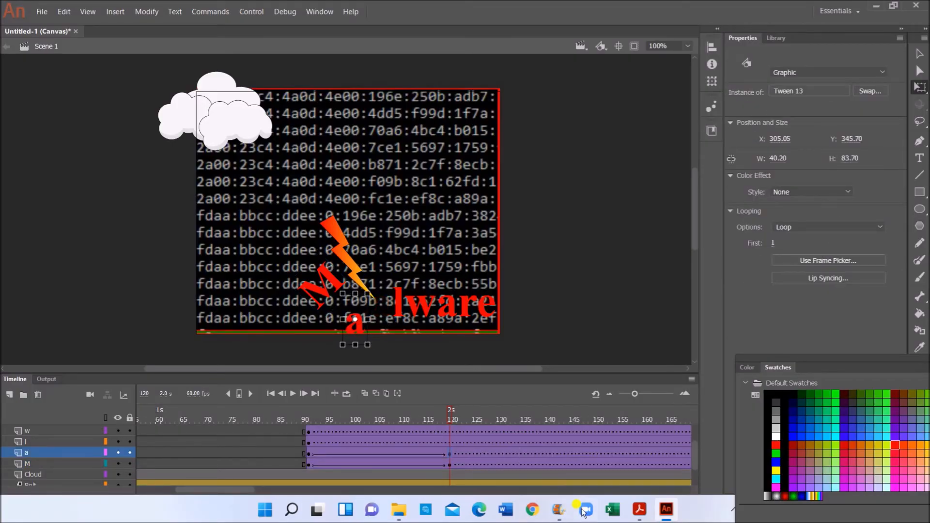
left_click(637, 513)
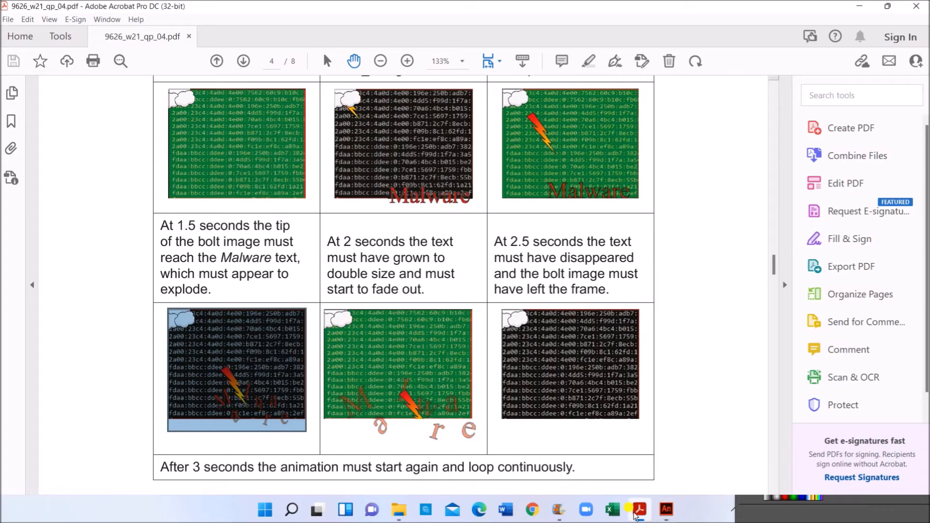
left_click(666, 508)
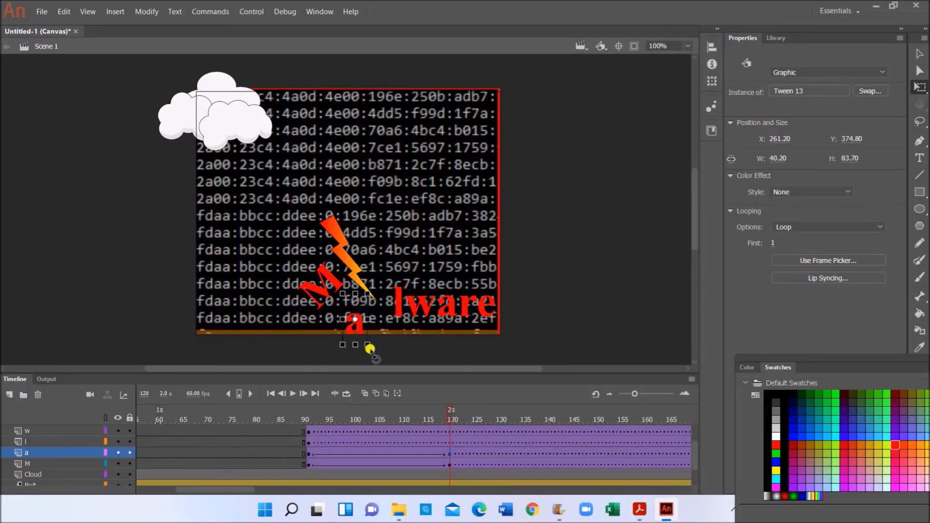
left_click_drag(378, 334, 415, 236)
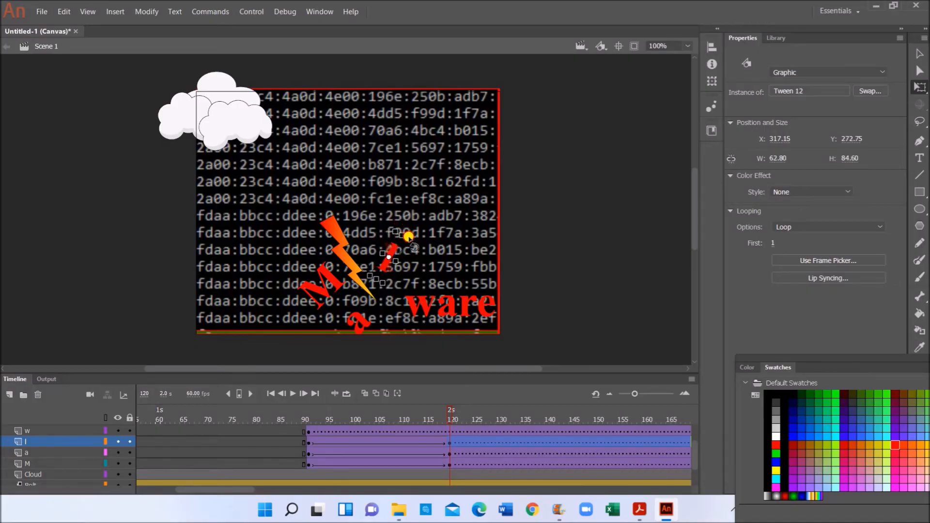
- Lift the w above the word, tilt it clockwise, and move the second a beside it
left_click_drag(410, 299, 413, 265)
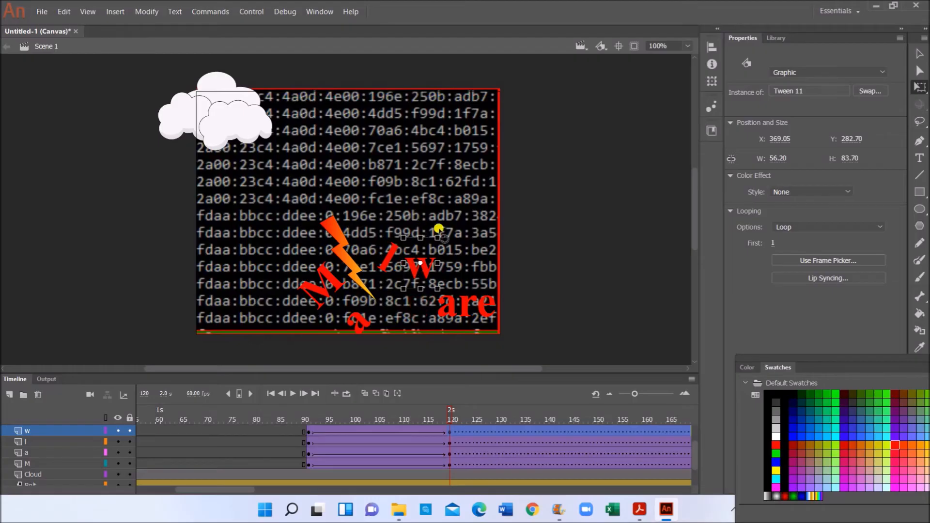
left_click_drag(446, 241, 449, 253)
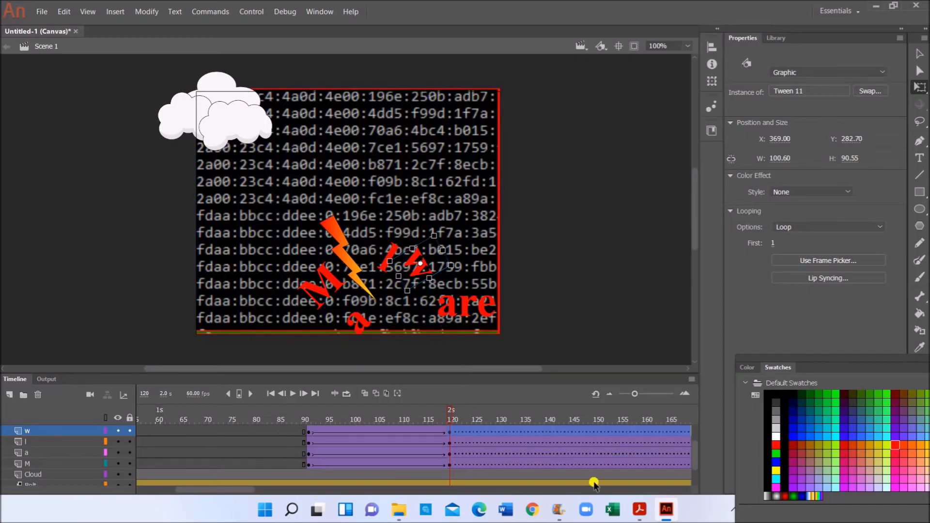
left_click(639, 509)
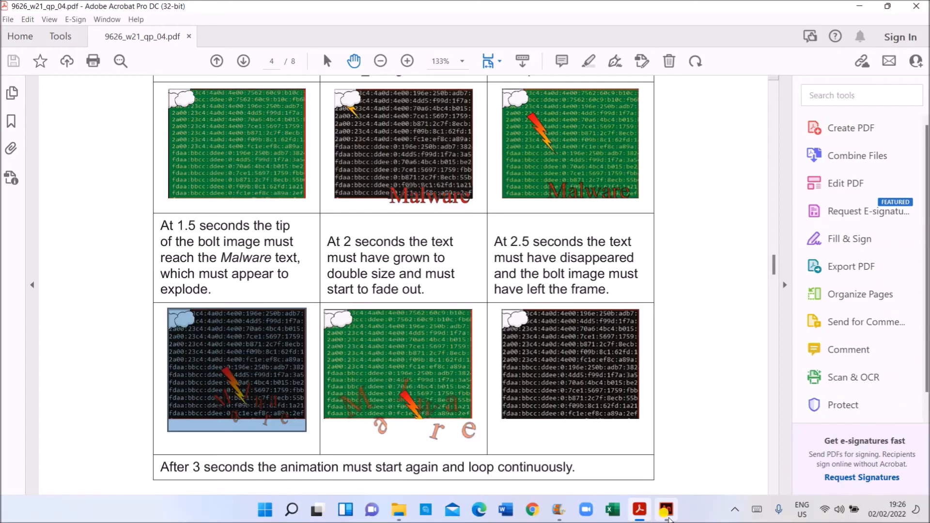
left_click(667, 509)
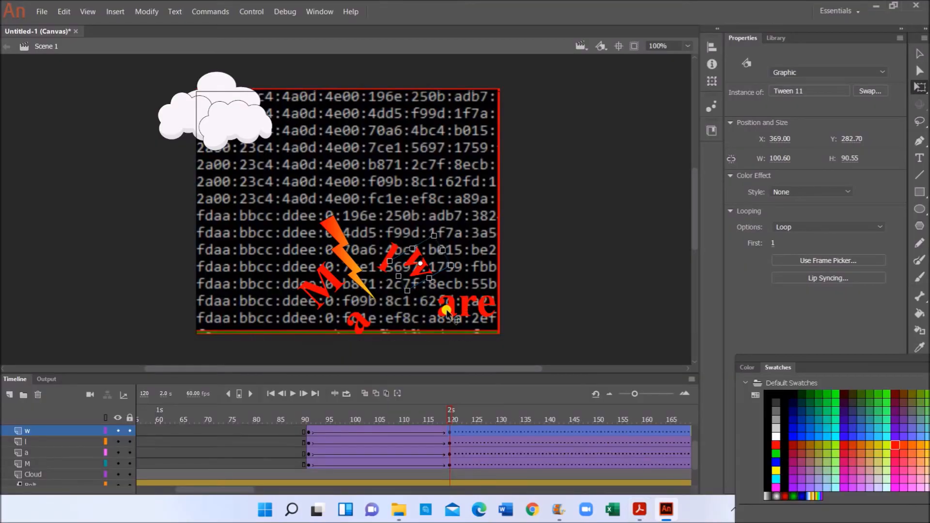
mouse_move(446, 314)
left_mouse_down()
mouse_move(448, 282)
mouse_move(455, 315)
mouse_move(440, 320)
mouse_move(449, 317)
left_mouse_up()
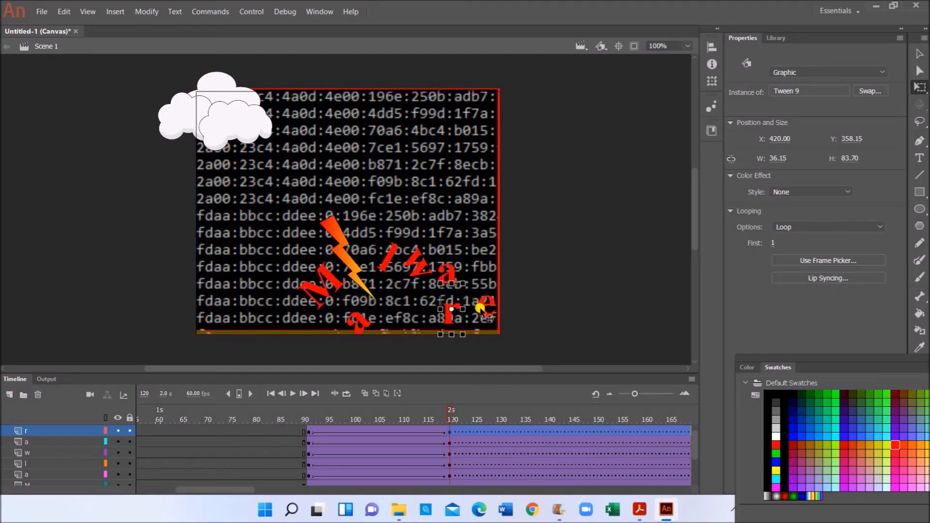
left_click(466, 340)
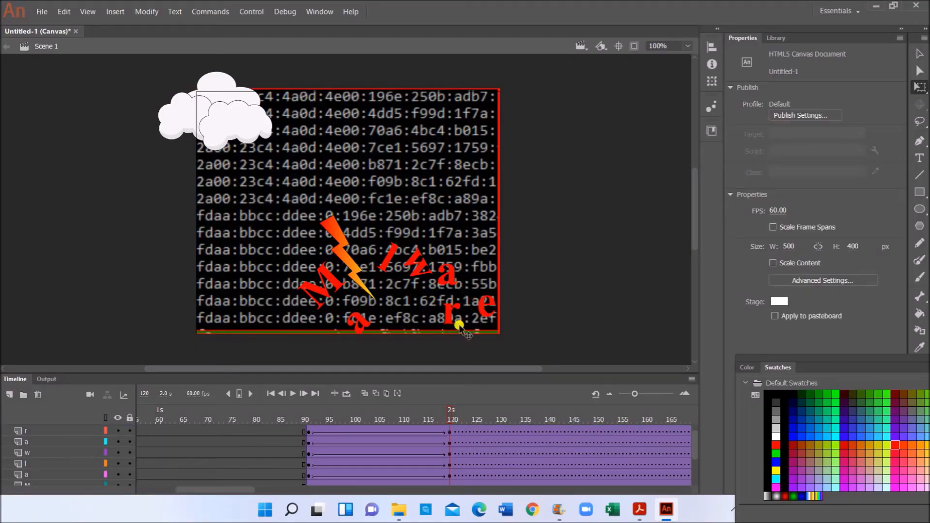
- Drag the r down-left to the stage's bottom edge at X 407, Y 382.15
left_click(640, 508)
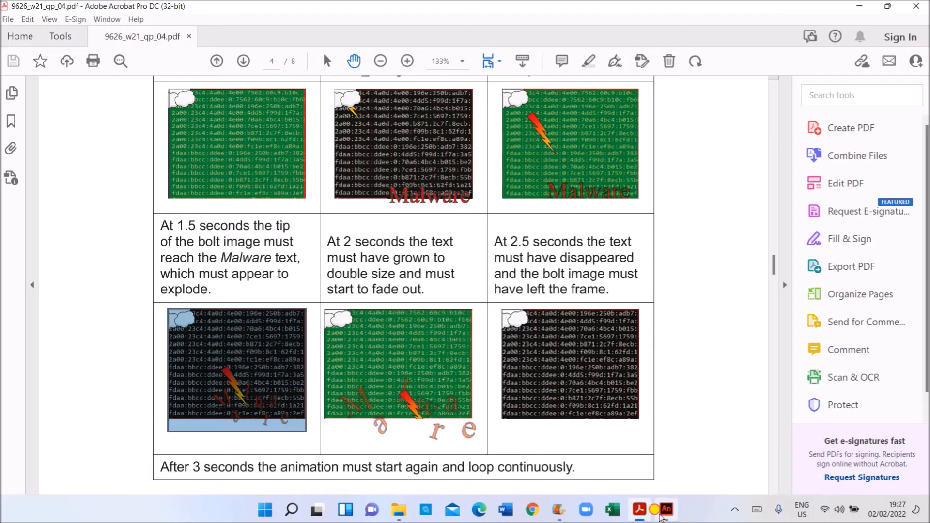
left_click(662, 514)
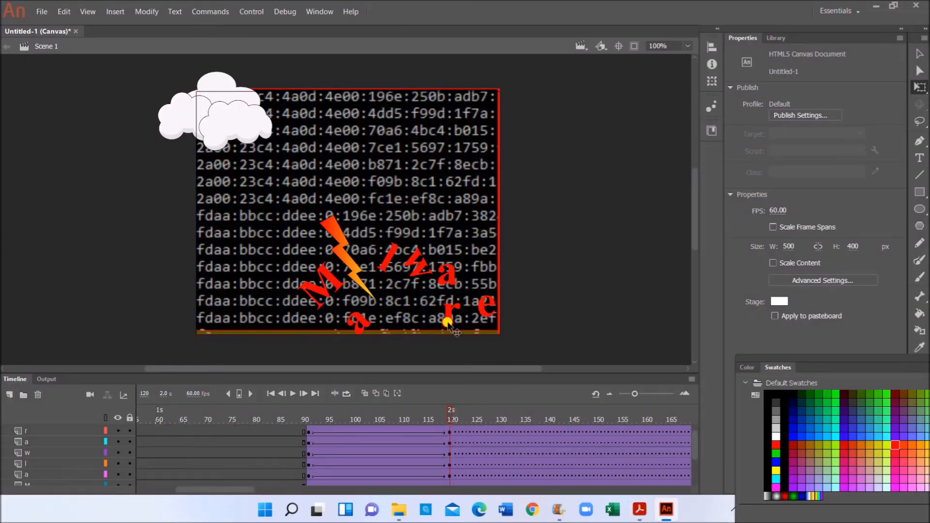
mouse_move(453, 333)
left_mouse_down()
mouse_move(444, 348)
mouse_move(441, 338)
left_mouse_up()
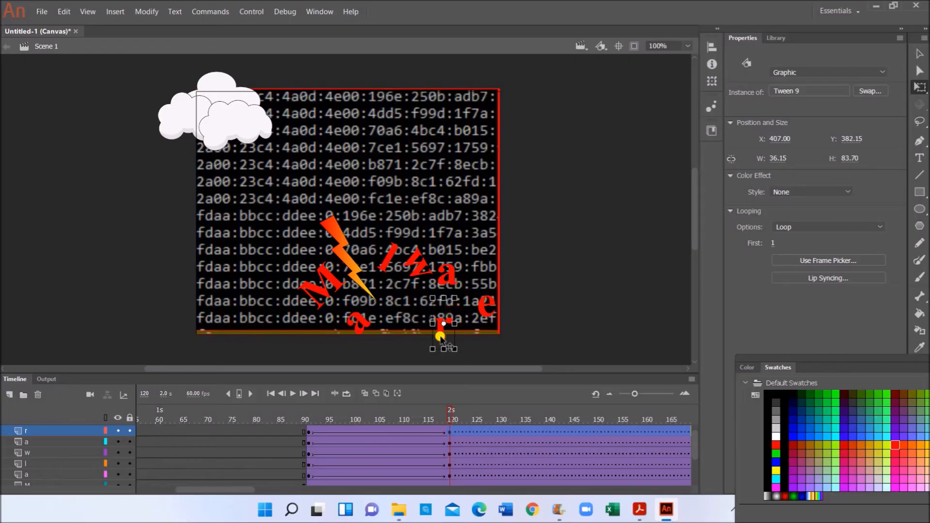
scroll(449, 343, "down", 3)
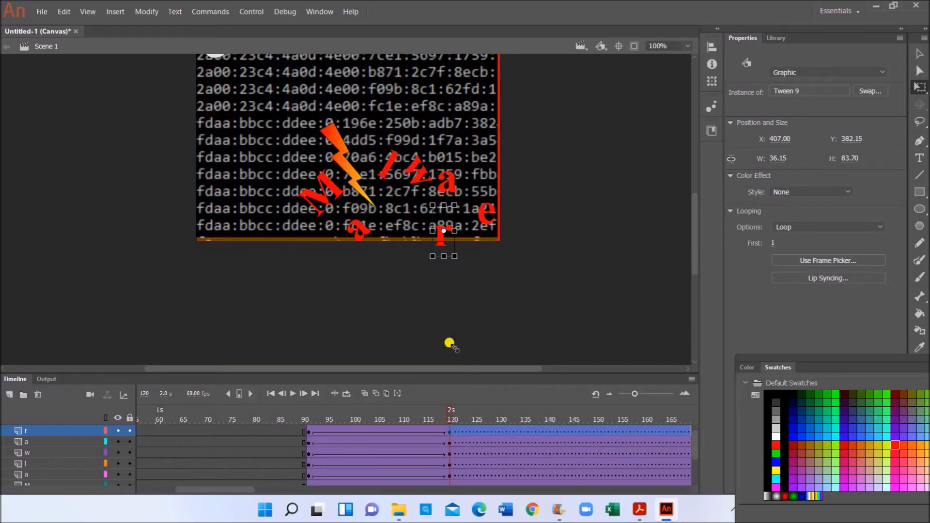
scroll(451, 458, "down", 3)
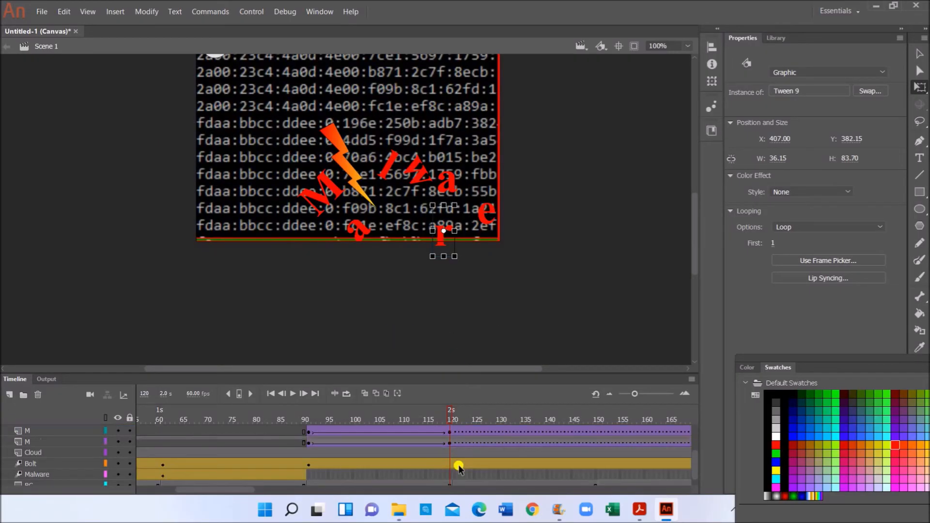
scroll(458, 467, "down", 1)
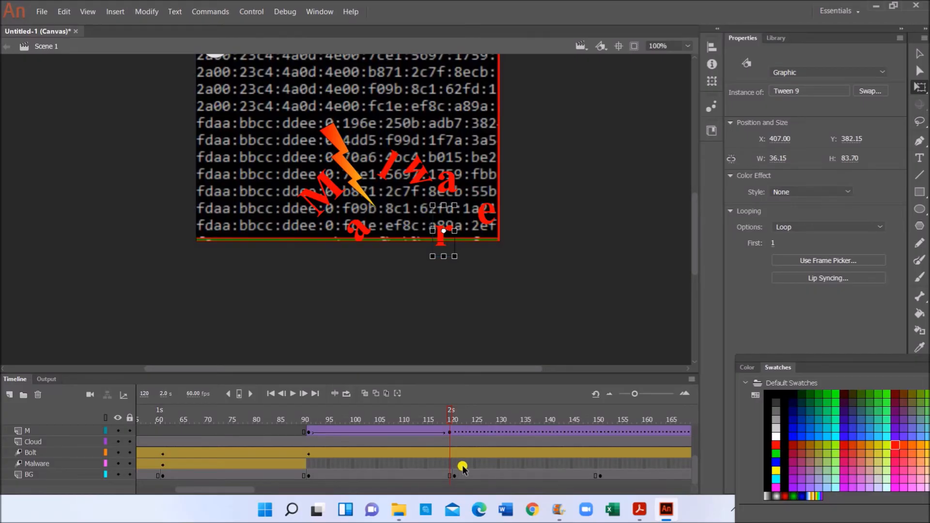
scroll(462, 465, "up", 4)
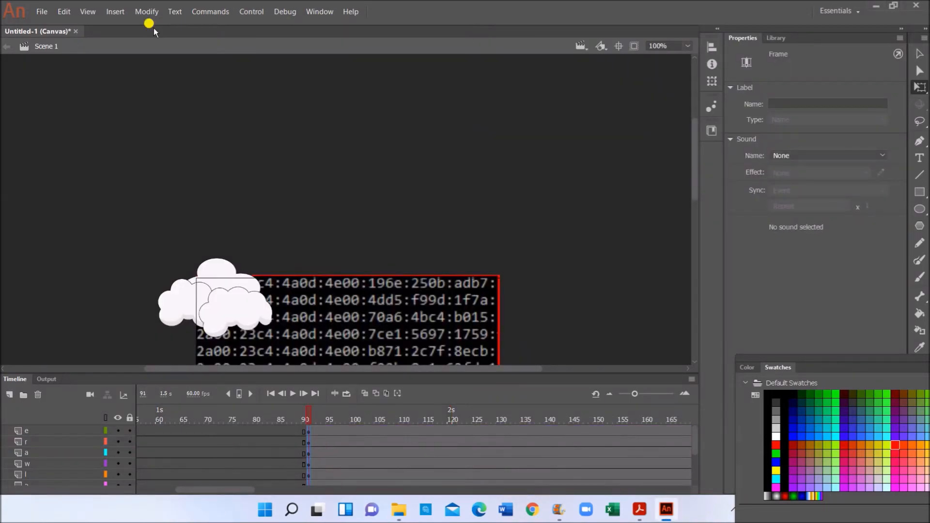
- Insert a classic tween on the letter layers
left_click(122, 13)
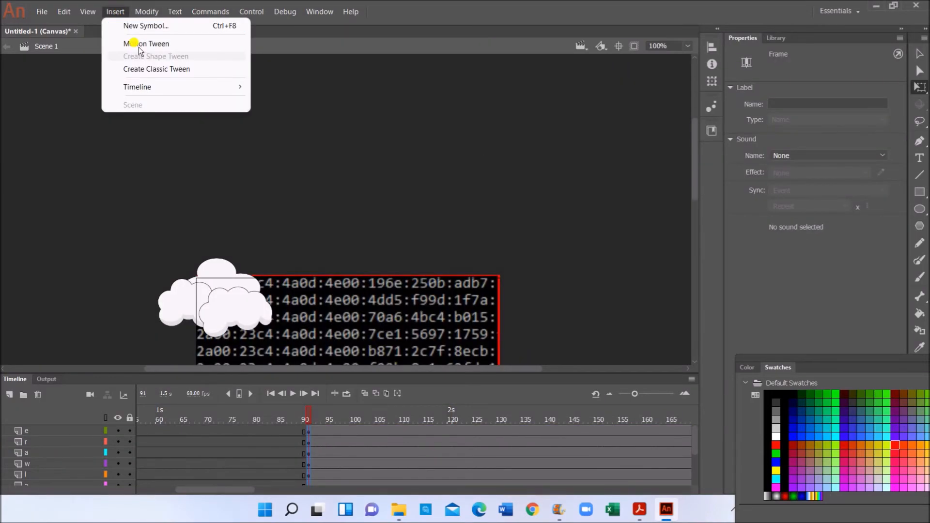
left_click(156, 69)
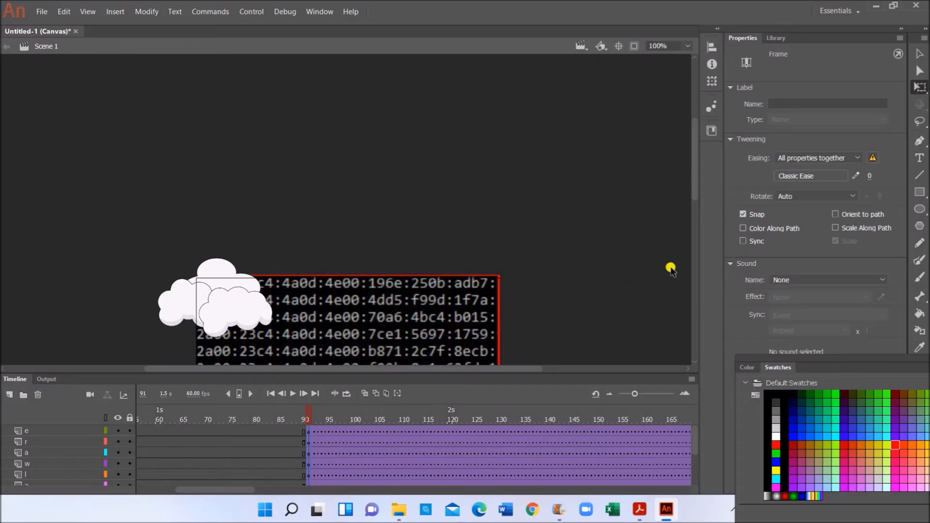
left_click_drag(694, 186, 702, 247)
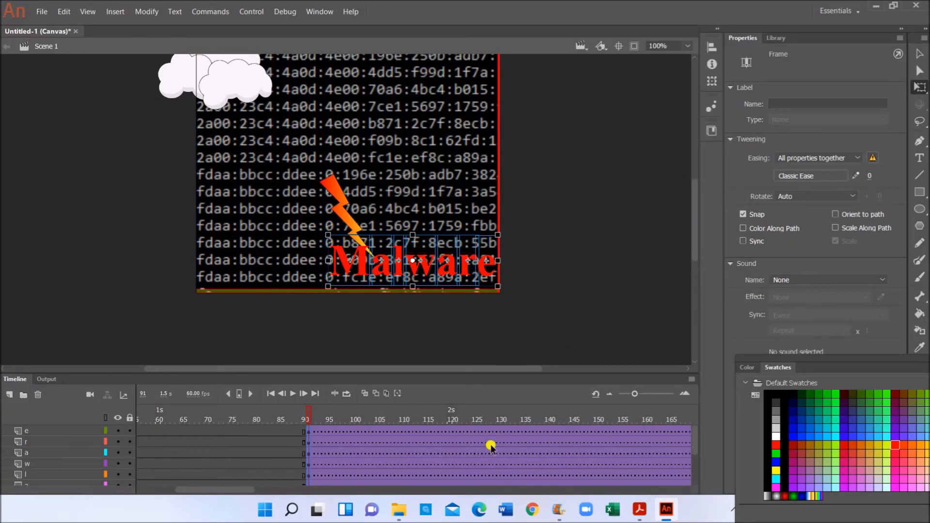
- Go to frame 121 on the M layer and bring up the task brief PDF
scroll(474, 464, "down", 2)
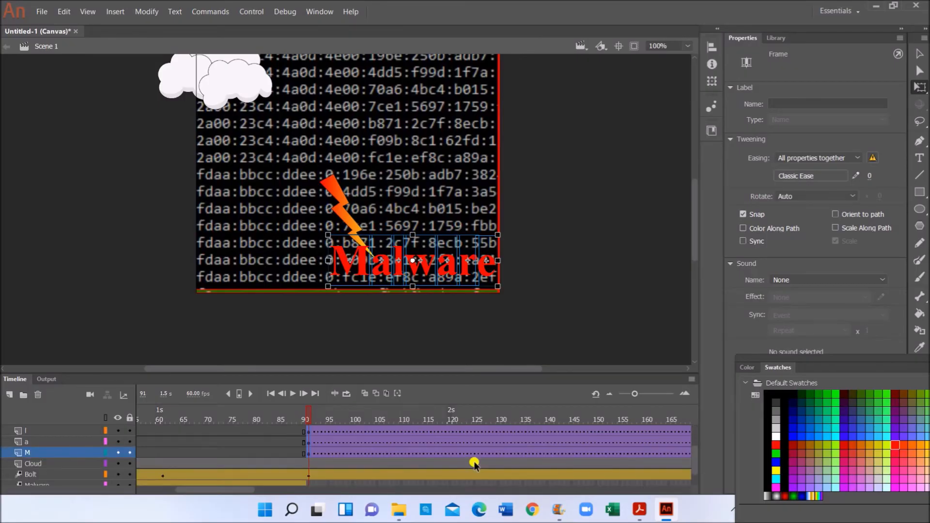
scroll(472, 465, "down", 1)
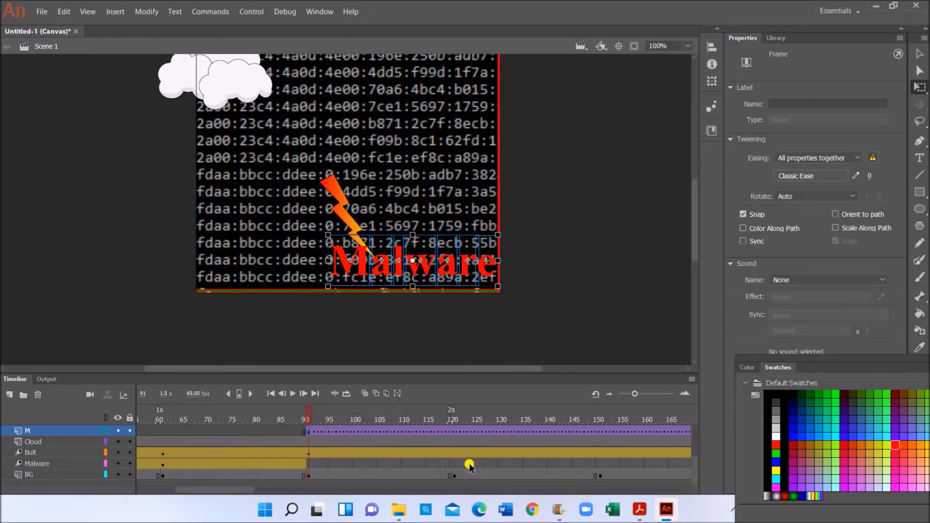
left_click(454, 432)
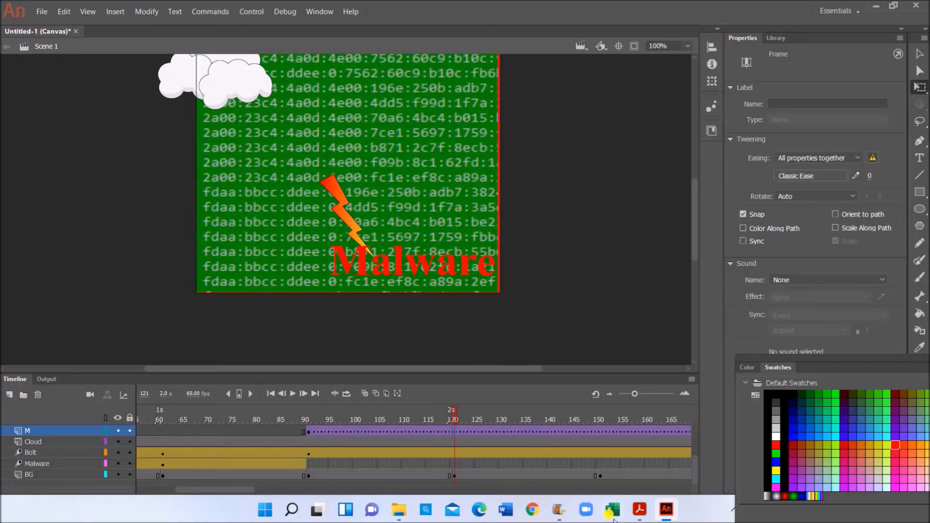
left_click(640, 510)
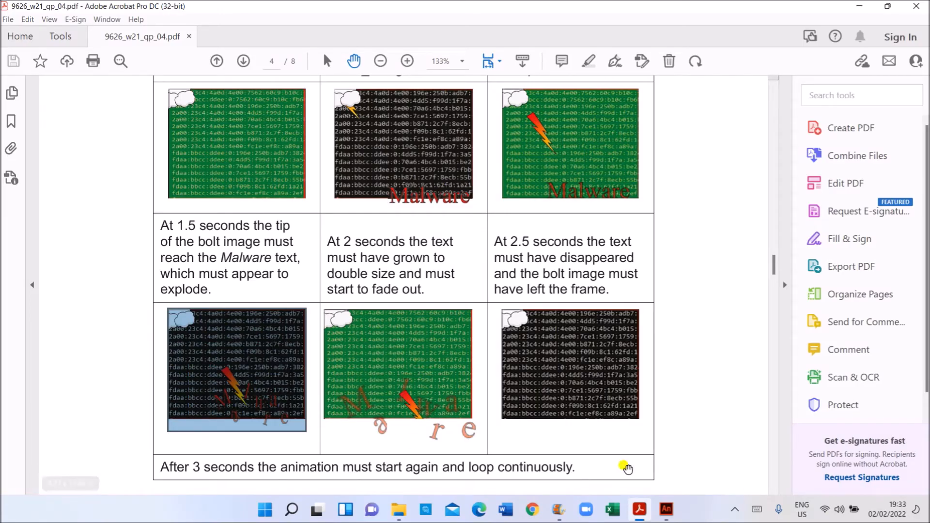
- Check the storyboard timing for the exploding text, then return to the Animate project
mouse_move(667, 512)
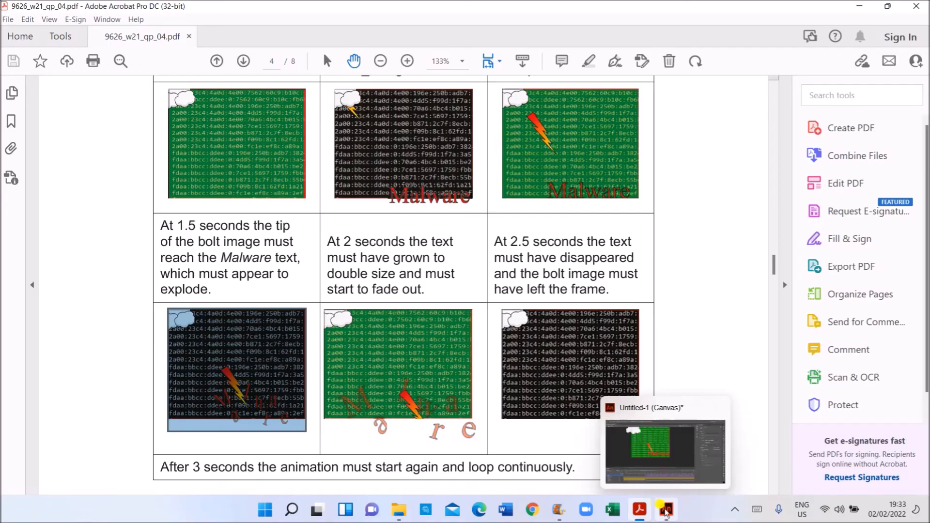
left_click(666, 509)
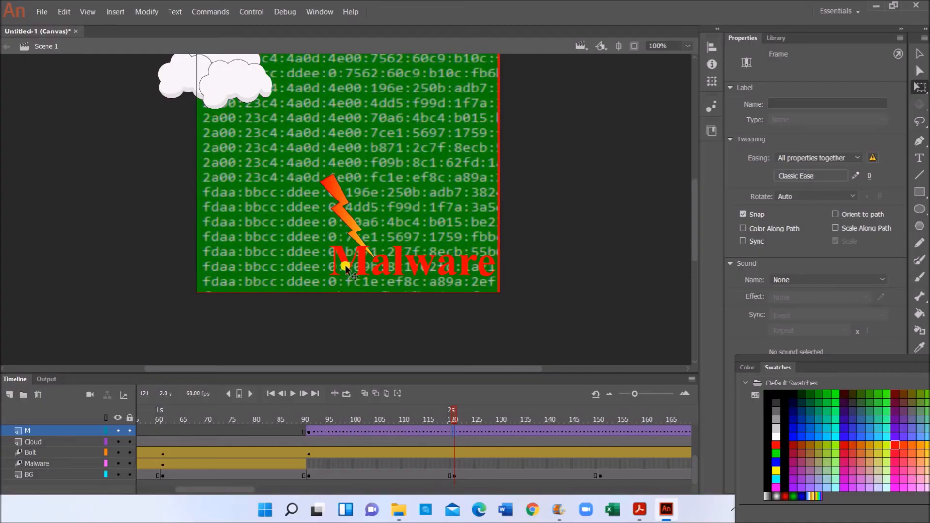
- At frame 121, move the M up-left and drop the a below the word, tilting it
mouse_move(345, 266)
left_mouse_down()
mouse_move(328, 245)
mouse_move(307, 242)
mouse_move(309, 257)
mouse_move(353, 277)
mouse_move(352, 267)
left_mouse_up()
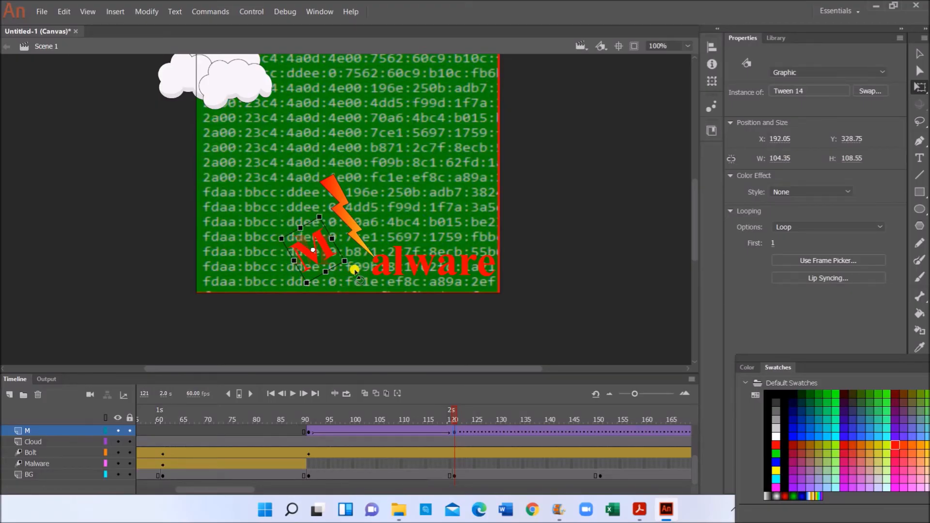
scroll(461, 444, "up", 1)
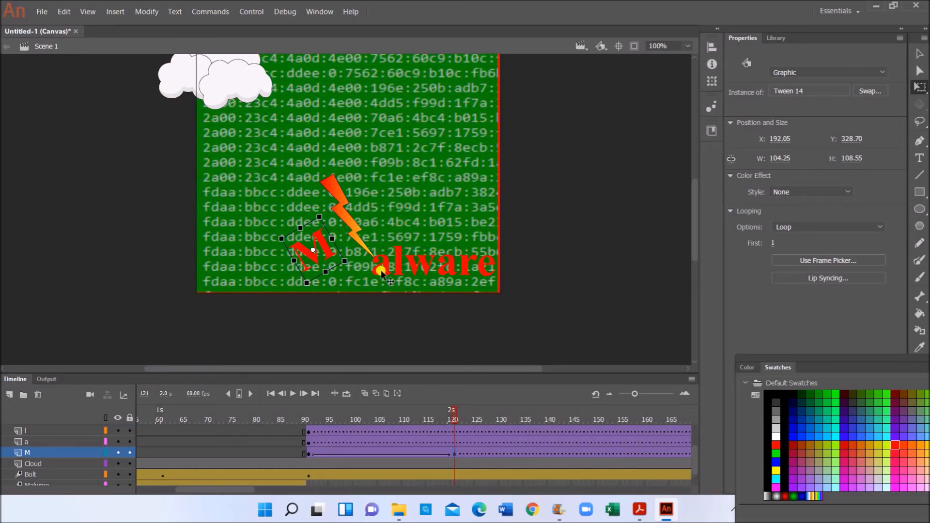
left_click_drag(381, 272, 358, 293)
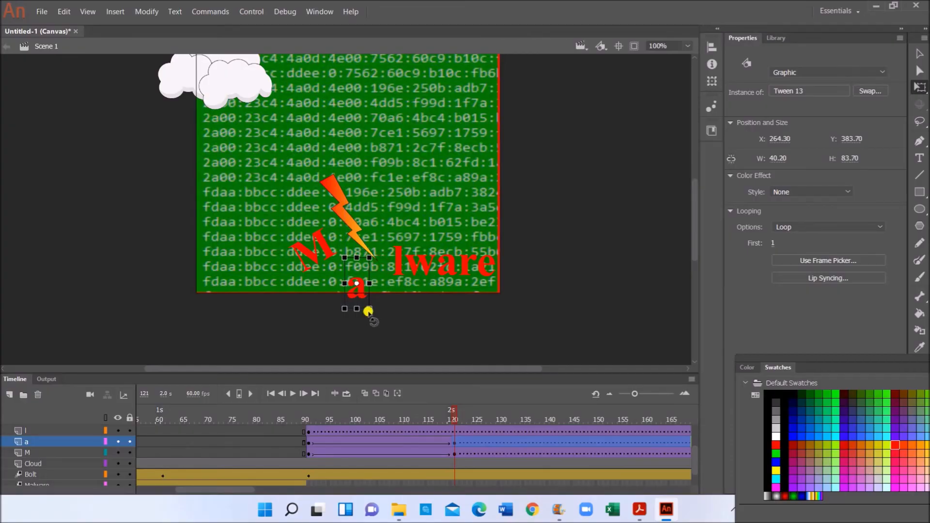
left_click_drag(376, 310, 363, 322)
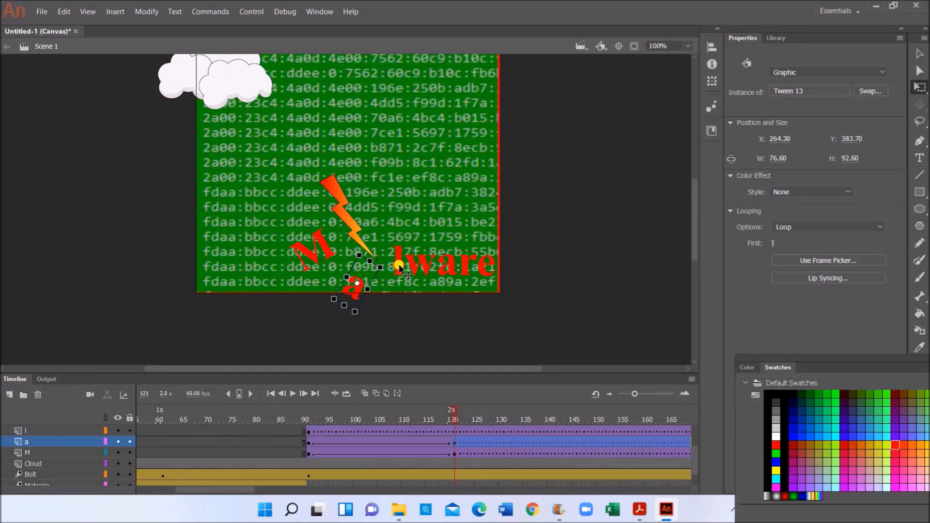
- Move the l upward and the w up-left to X 357.05, rotating both clockwise
left_click_drag(399, 264, 388, 234)
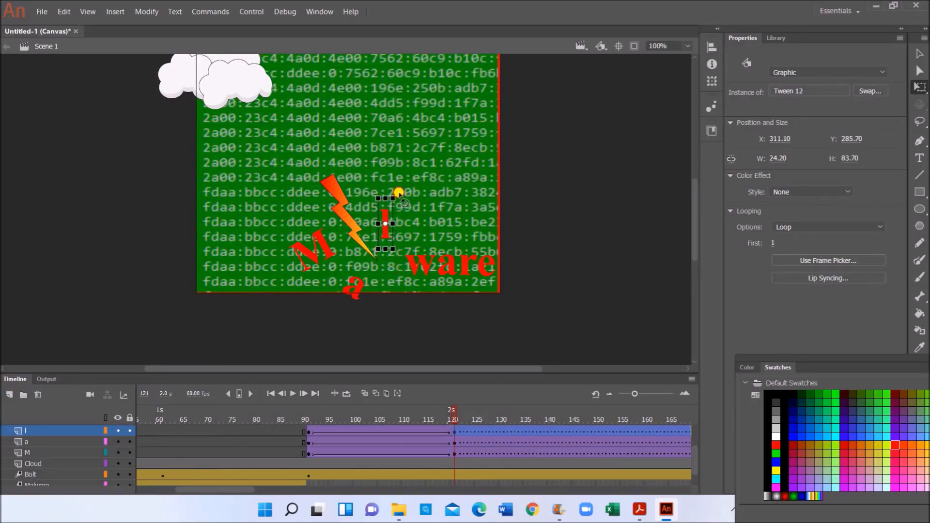
left_click_drag(398, 193, 409, 204)
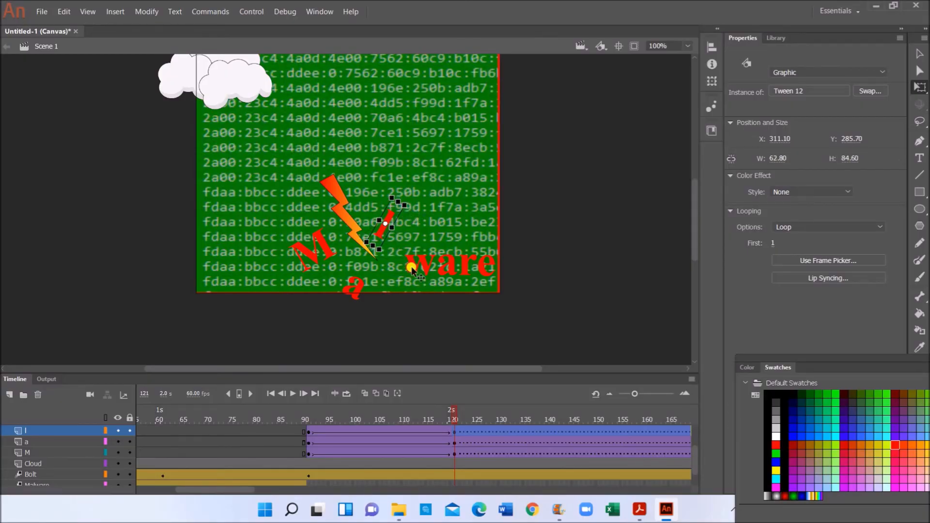
left_click_drag(404, 255, 396, 246)
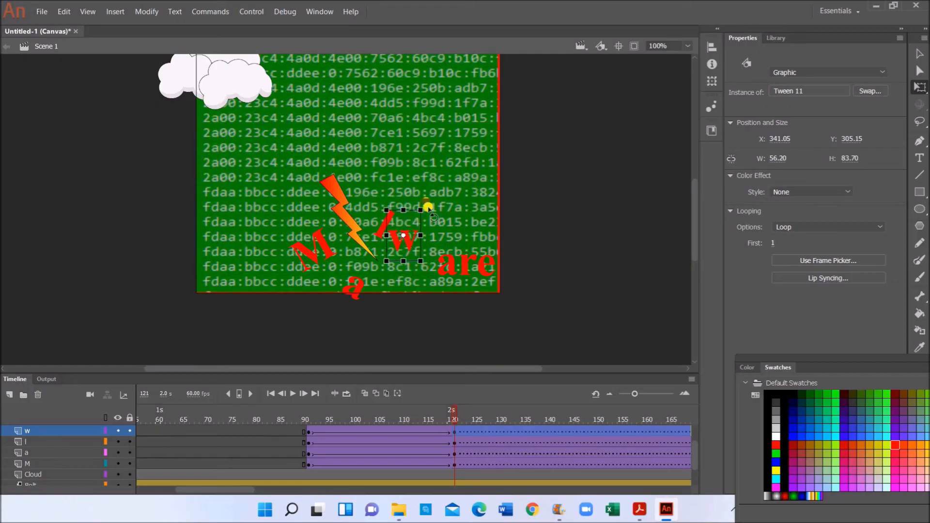
left_click_drag(425, 203, 415, 248)
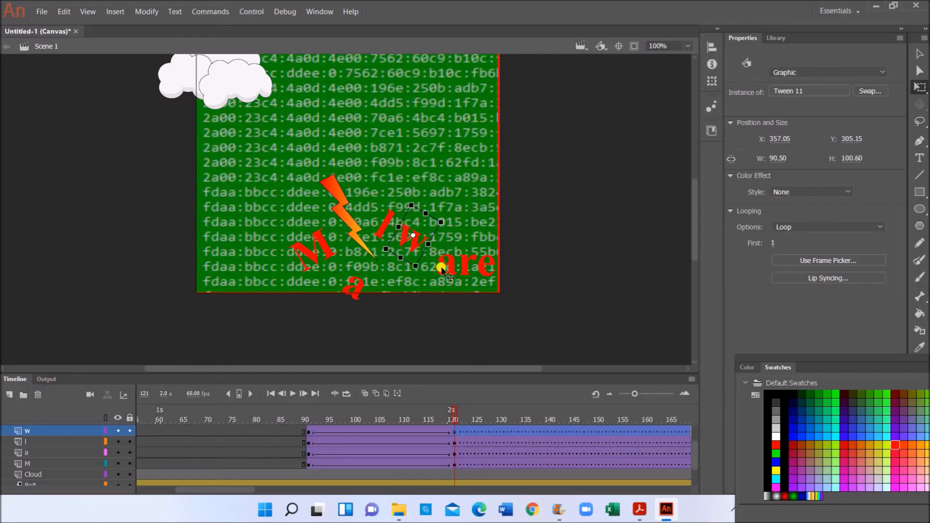
left_click(640, 509)
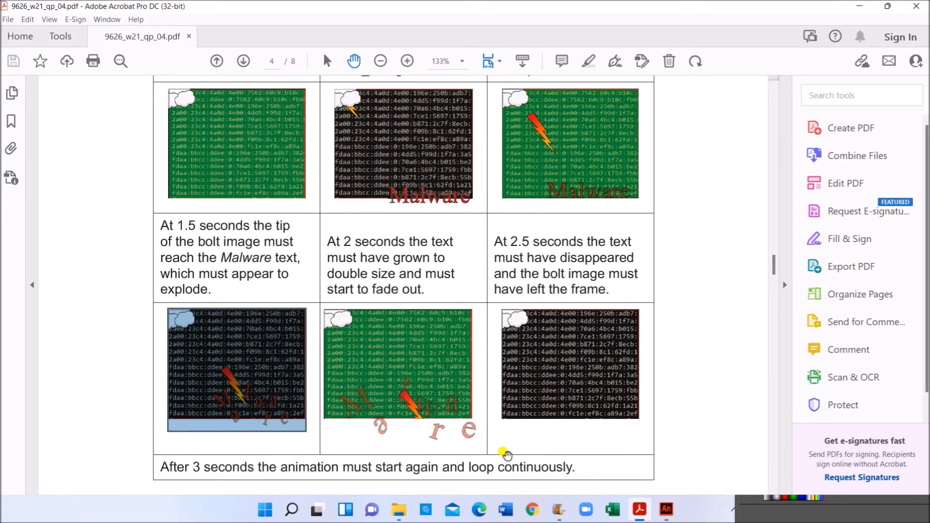
left_click(666, 508)
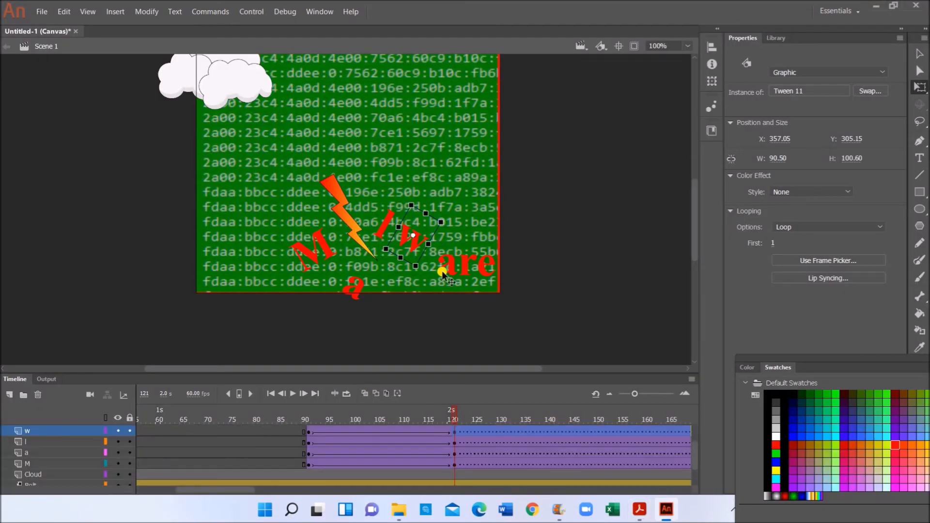
- Move the second a up beside the w and rotate it about 60° clockwise
left_click_drag(442, 272, 444, 243)
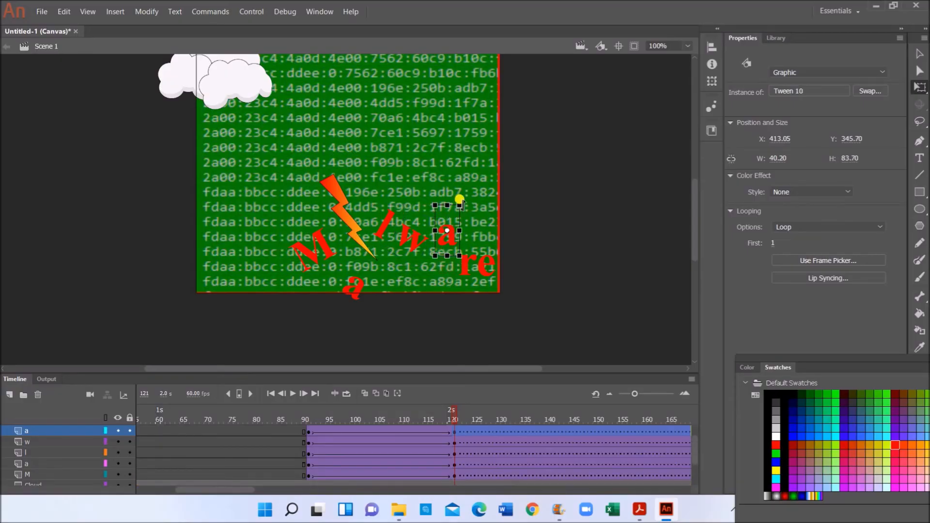
left_click_drag(468, 198, 474, 222)
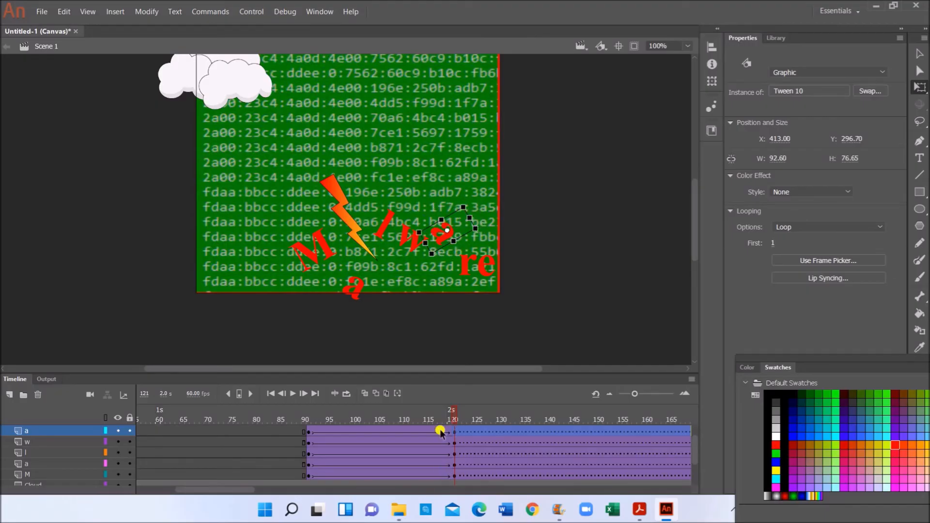
scroll(459, 443, "up", 2)
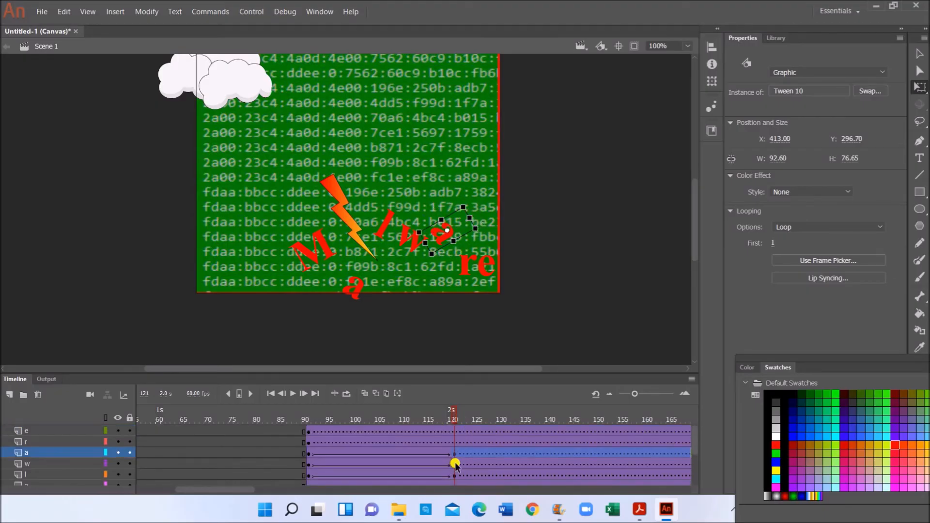
- Nudge the r down and left and rotate it clockwise
left_click(466, 269)
left_click(466, 270)
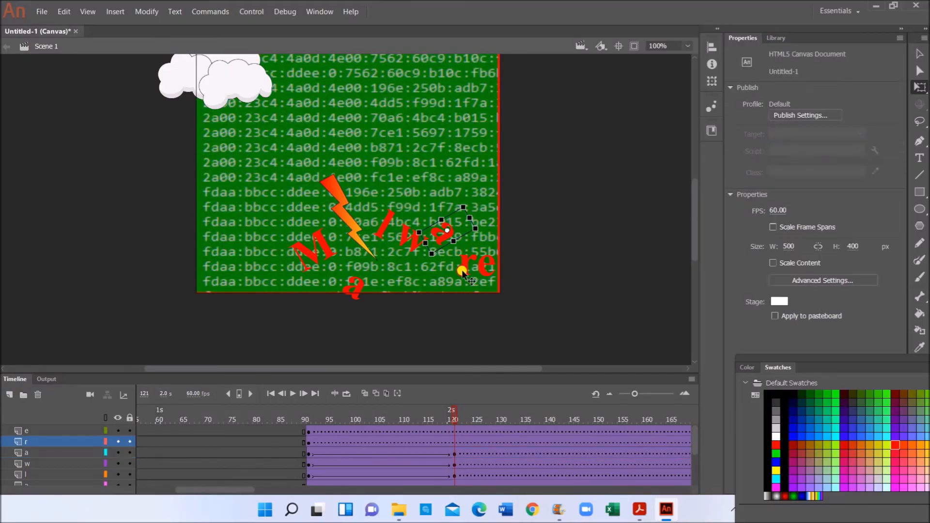
left_click(440, 291)
left_click_drag(440, 291, 439, 295)
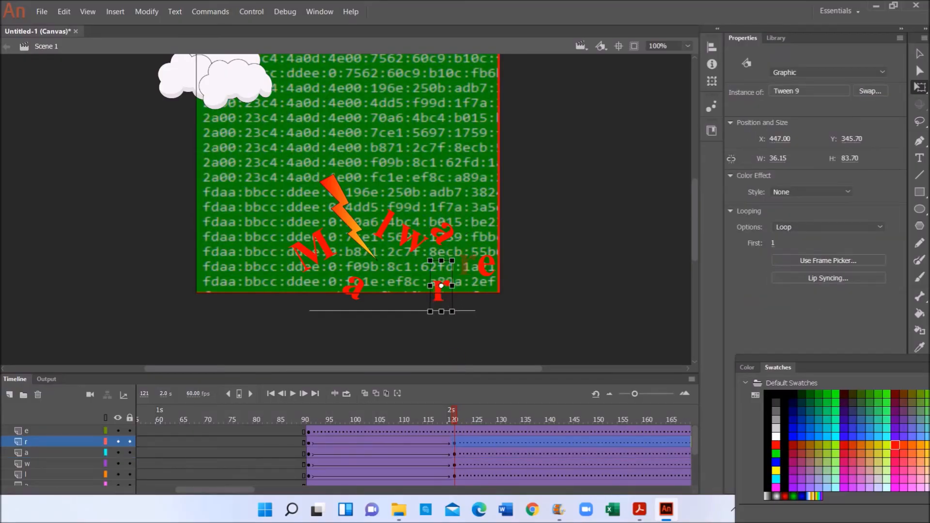
left_click(640, 508)
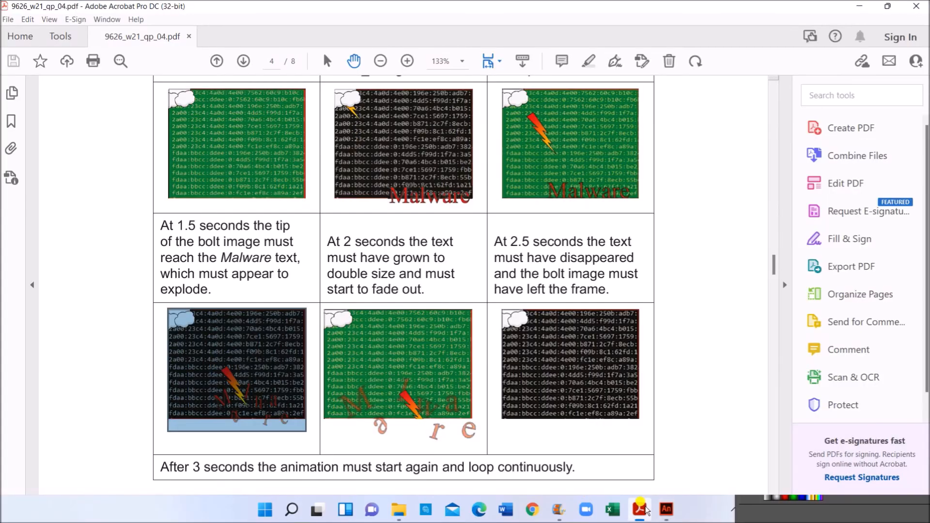
left_click(666, 508)
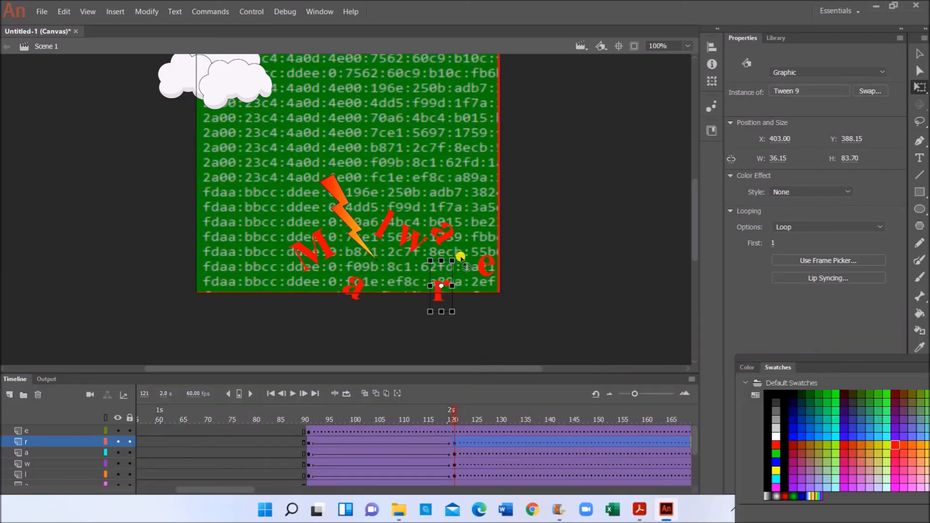
mouse_move(461, 255)
left_mouse_down()
mouse_move(471, 283)
mouse_move(467, 268)
left_mouse_up()
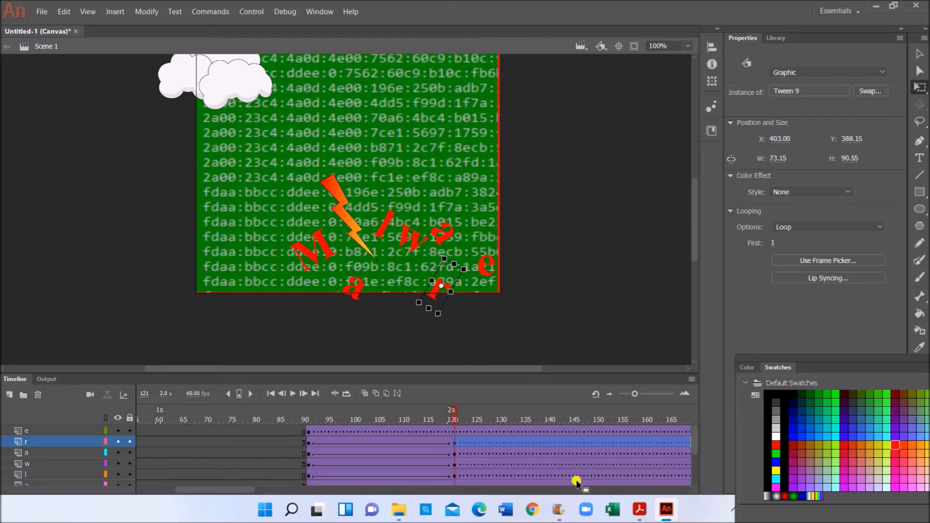
left_click(636, 512)
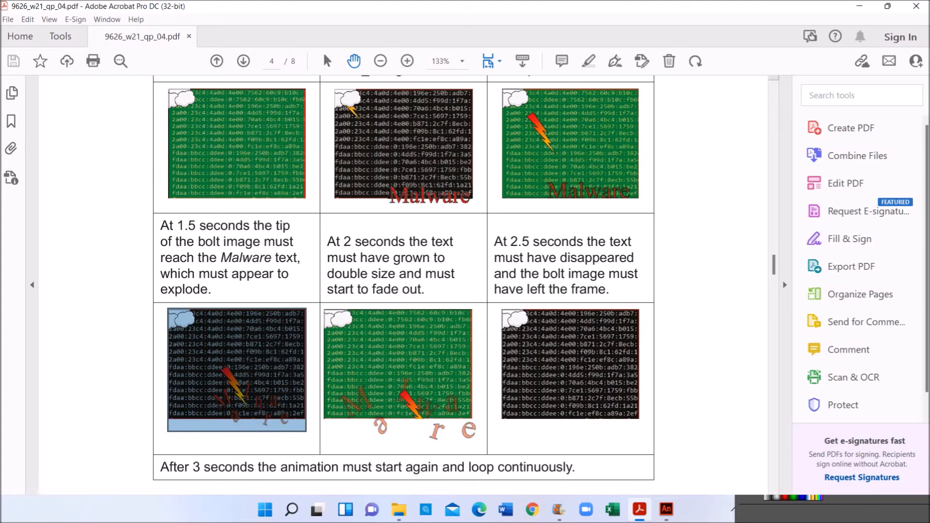
left_click(666, 509)
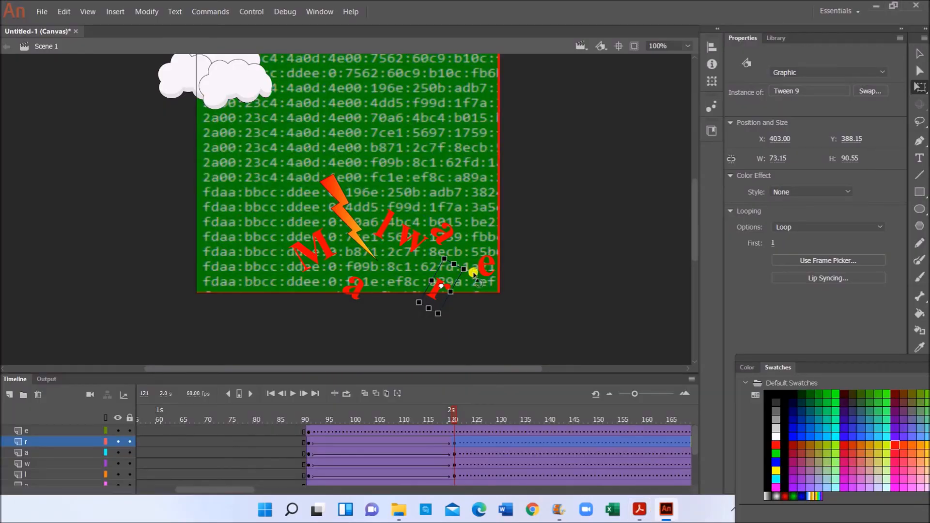
- Move the e lower and tilt it, placing it at X 465.65
left_click(481, 272)
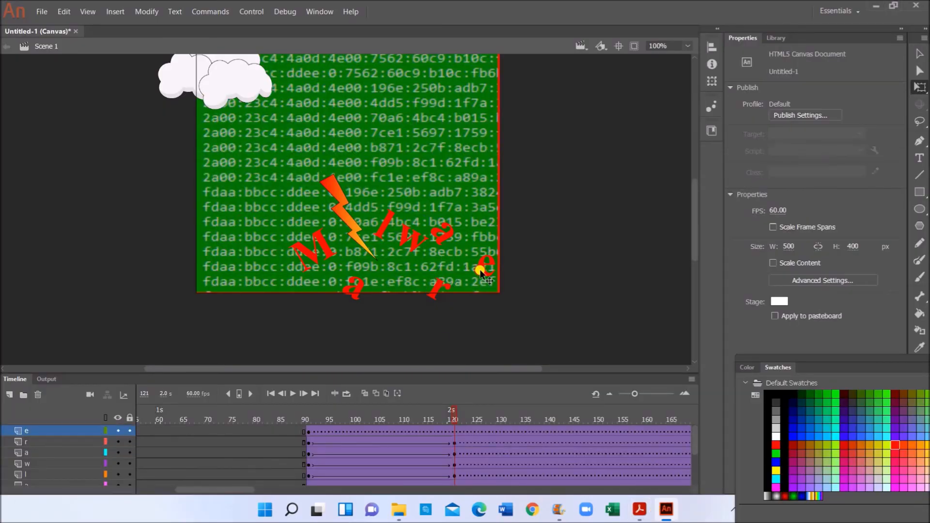
left_click_drag(481, 272, 469, 303)
left_click_drag(471, 295, 508, 296)
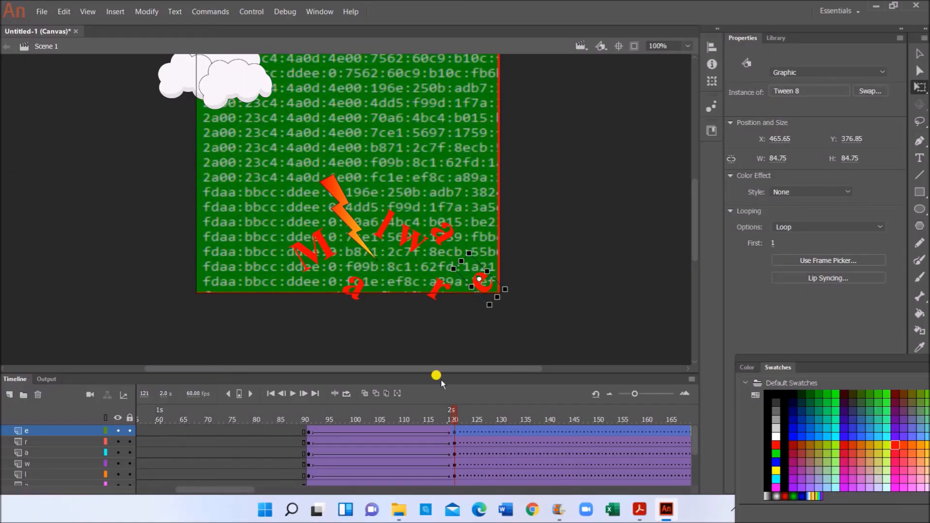
scroll(310, 463, "down", 3)
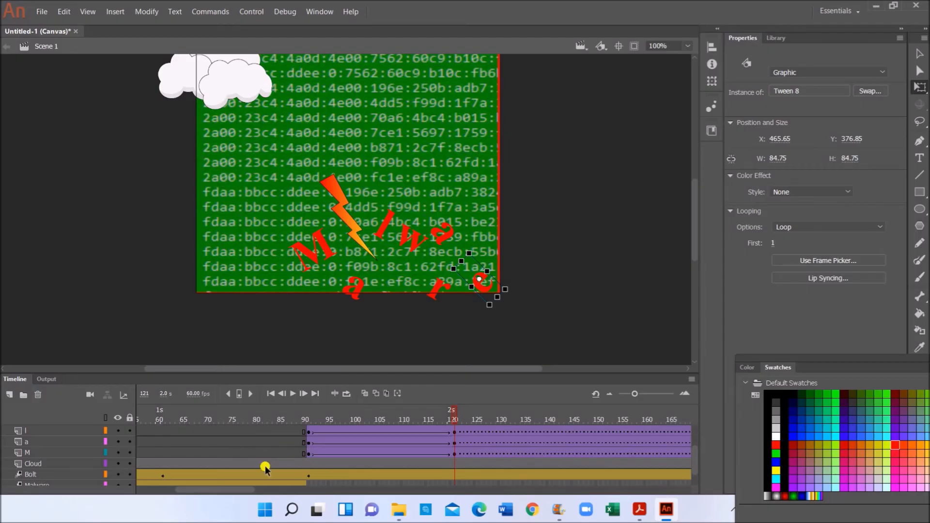
- Play the animation from frame 81 to watch Malware burst apart, then bring up the instructions PDF
left_click(260, 468)
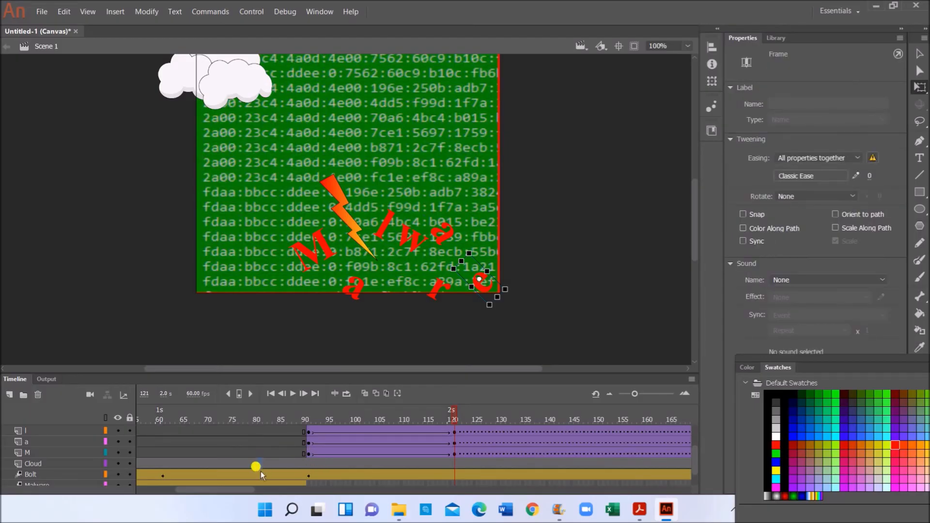
left_click(260, 464)
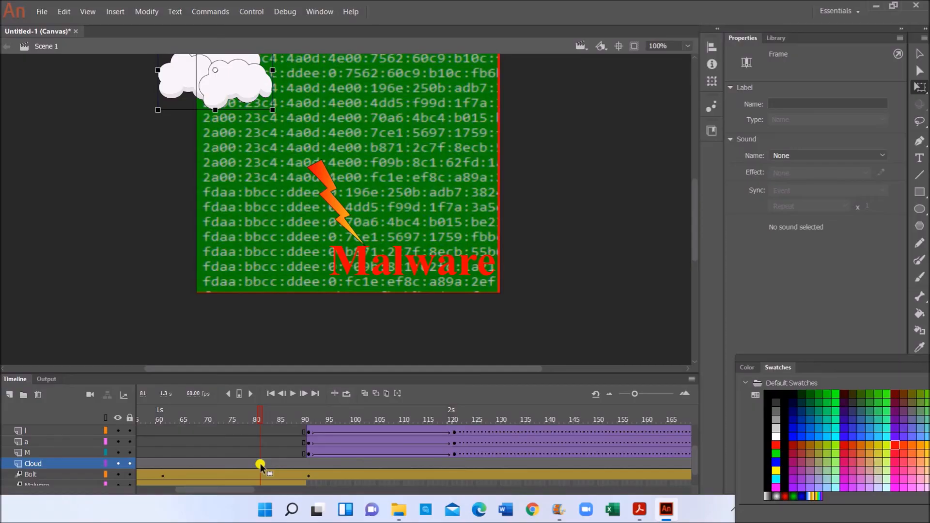
left_click(293, 394)
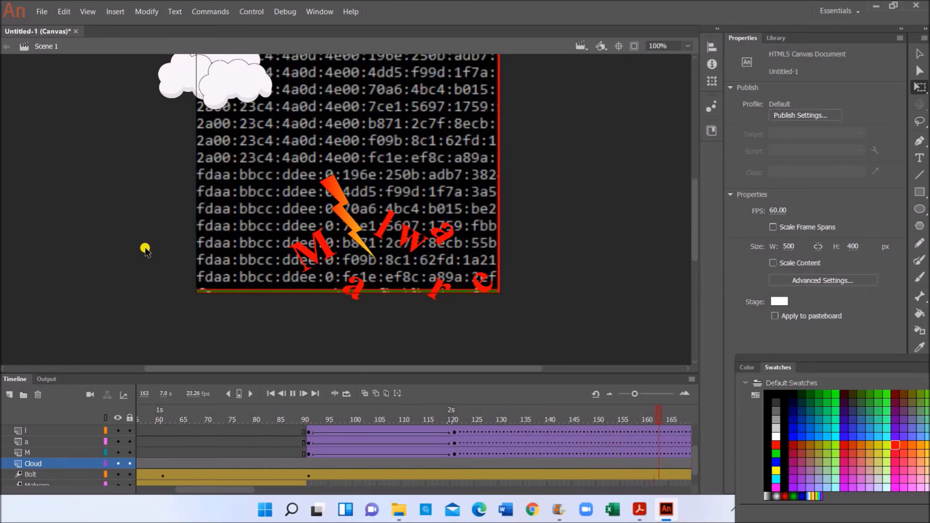
left_click_drag(320, 490, 268, 491)
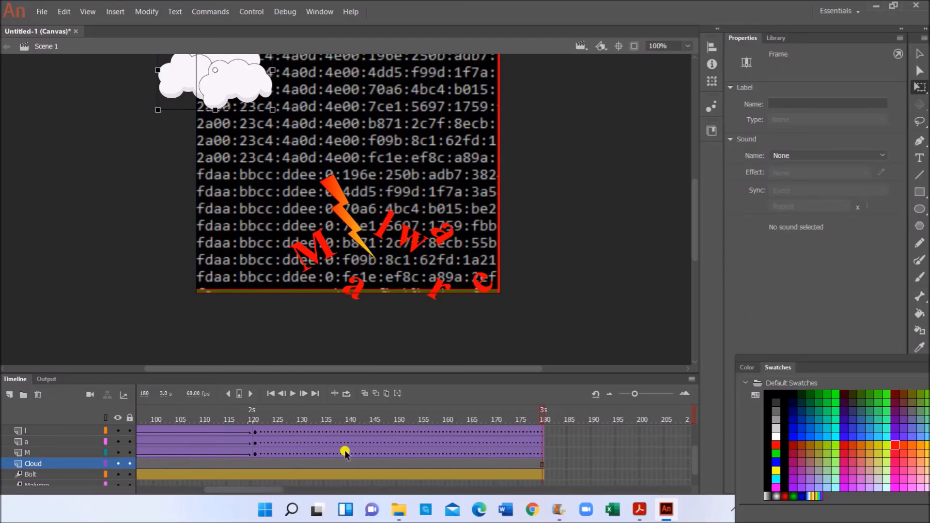
scroll(317, 444, "up", 3)
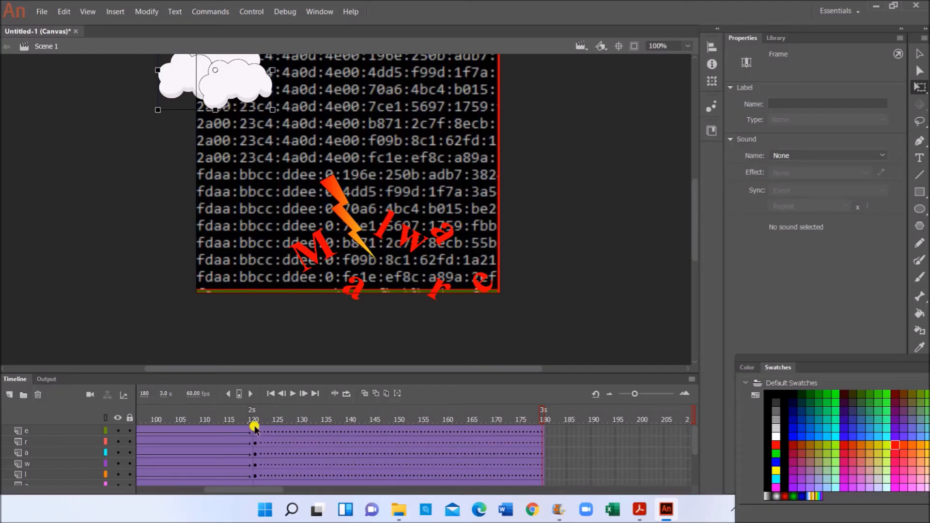
left_click(635, 510)
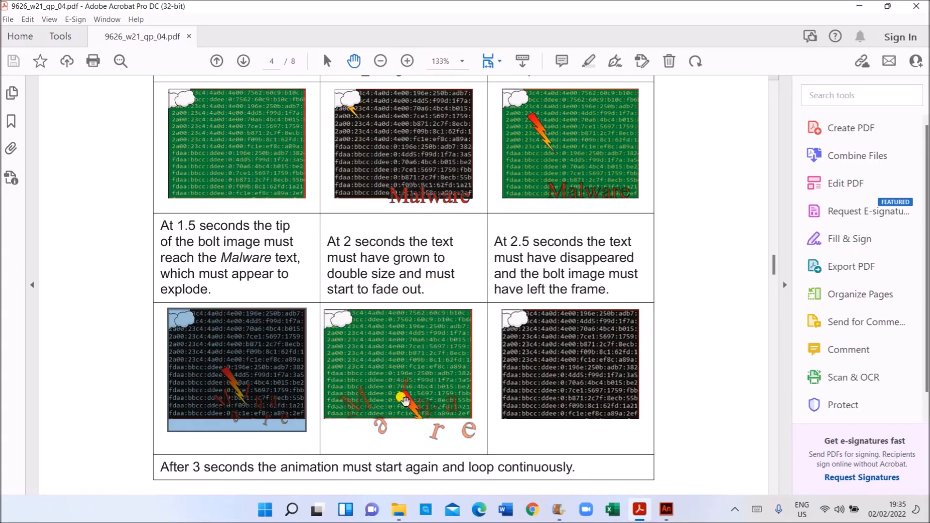
- Review the 2-second, 2.5-second and looping requirements and save instructions, then return to Animate
scroll(441, 416, "up", 1)
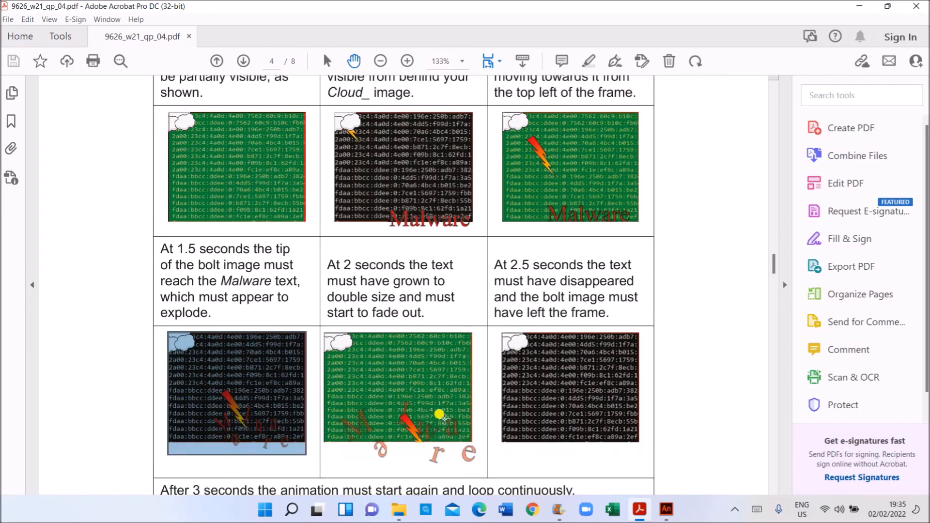
scroll(443, 416, "down", 2)
scroll(441, 415, "down", 1)
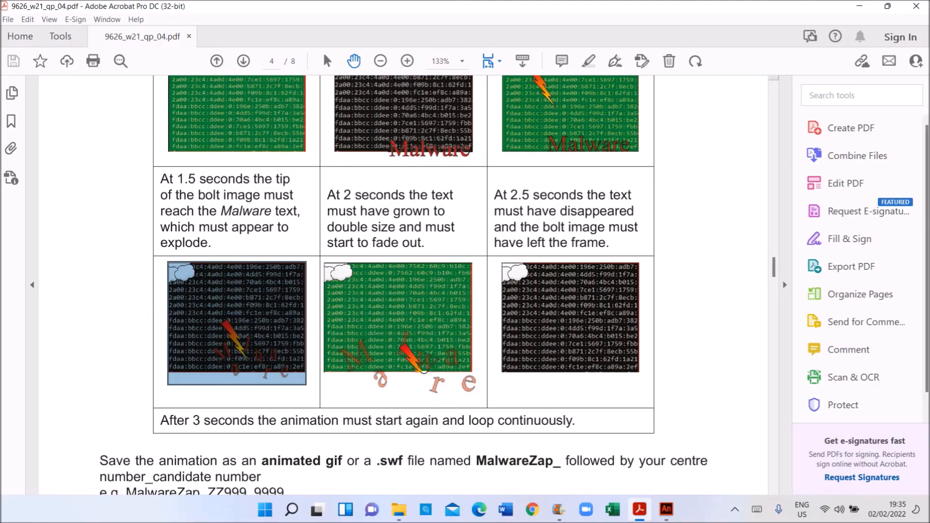
left_click(666, 509)
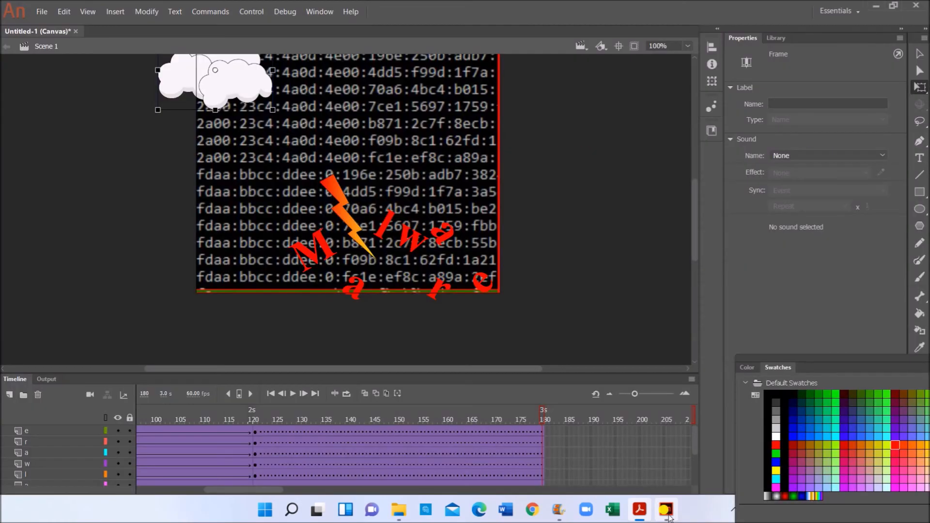
- At frame 121, move the bolt down and right through the letters
scroll(258, 479, "down", 1)
scroll(258, 479, "down", 1)
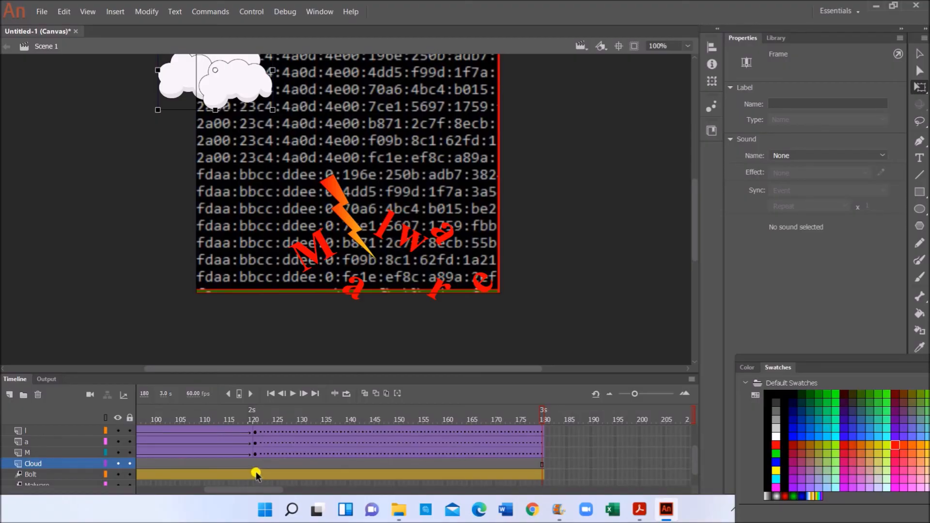
left_click(255, 475)
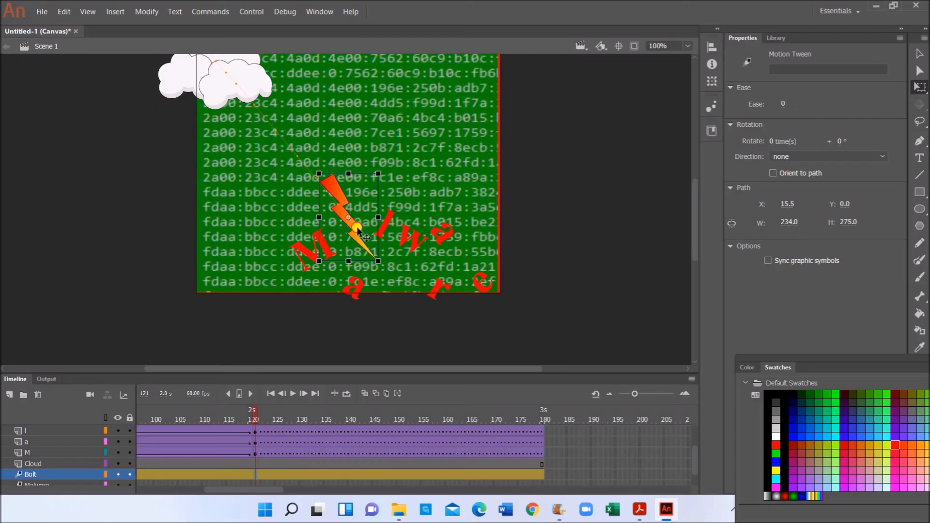
left_click_drag(363, 235, 387, 279)
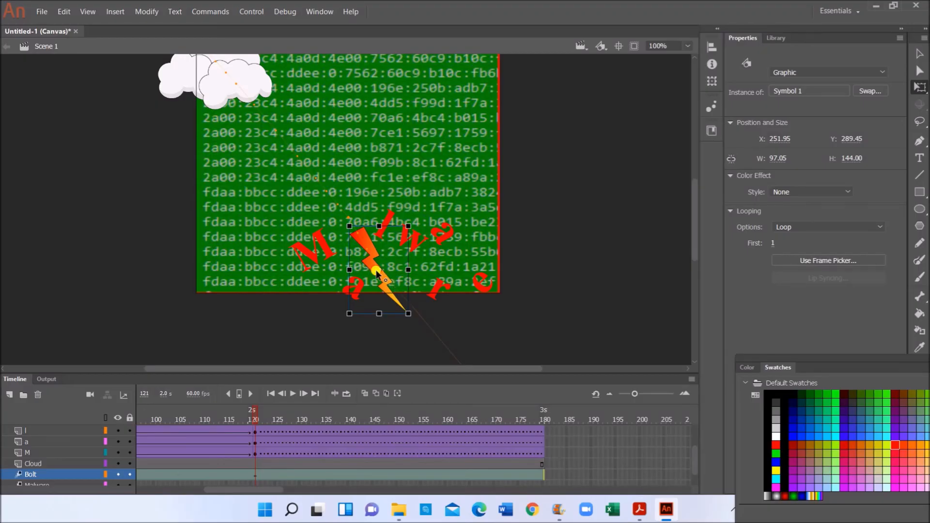
- Nudge the first letter 'a' right to X 273.50, Y 381.35 near the bolt
left_click_drag(374, 263, 377, 264)
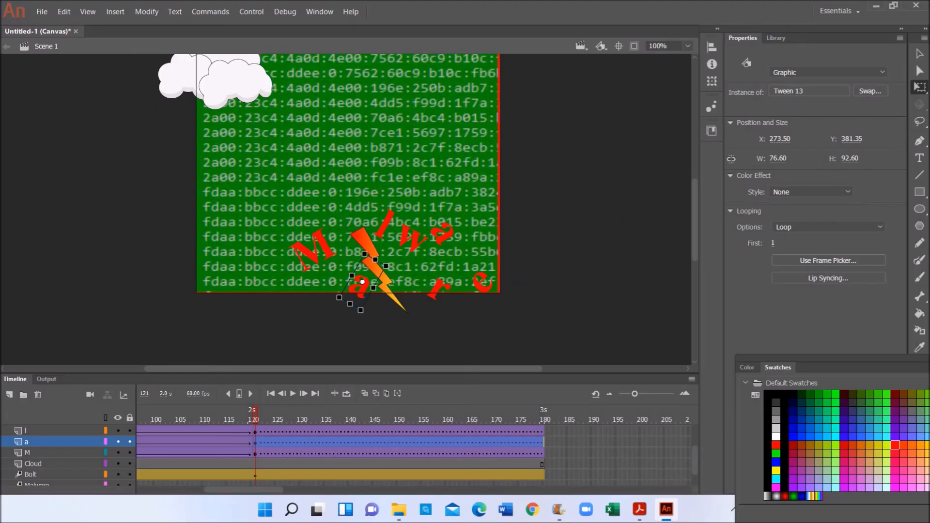
left_click(255, 473)
left_click(392, 308)
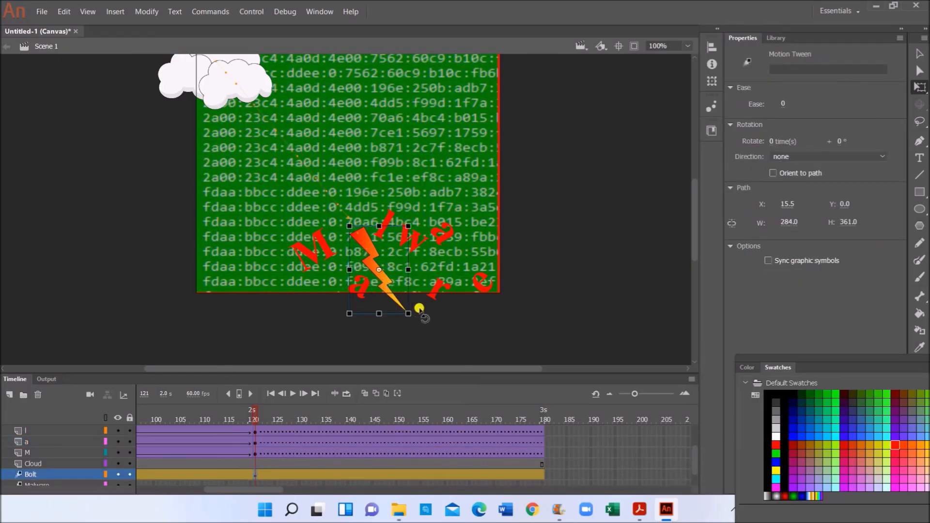
left_click(252, 454)
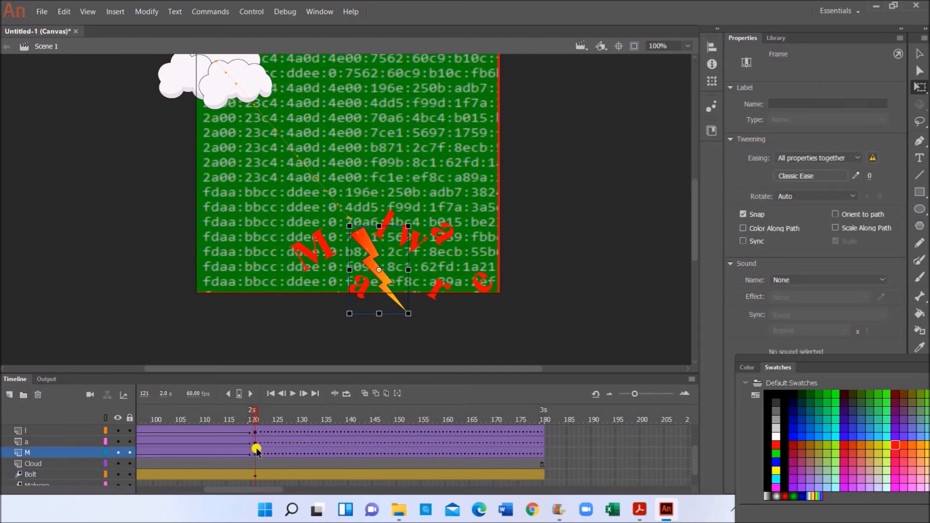
- Select all letters and the bolt at frame 121 and scale them up so they spread out
scroll(283, 439, "up", 2)
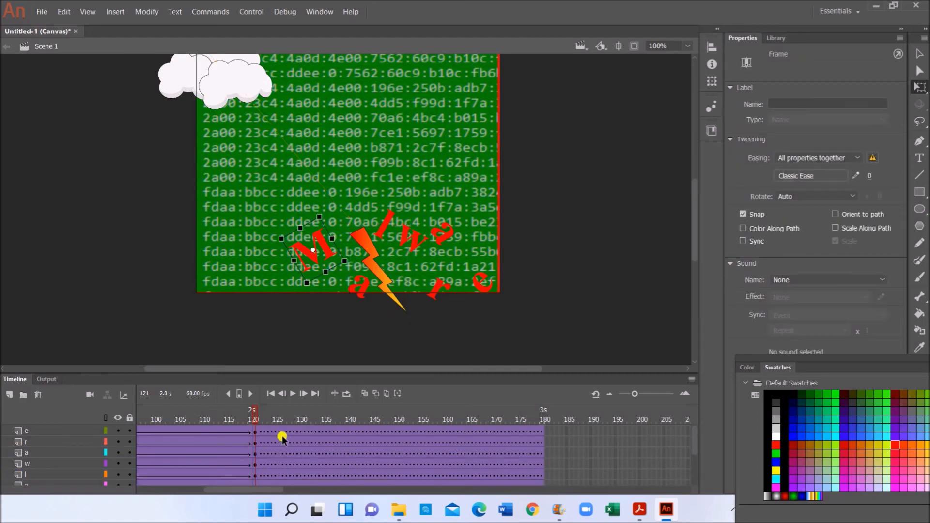
left_click(256, 431, "shift")
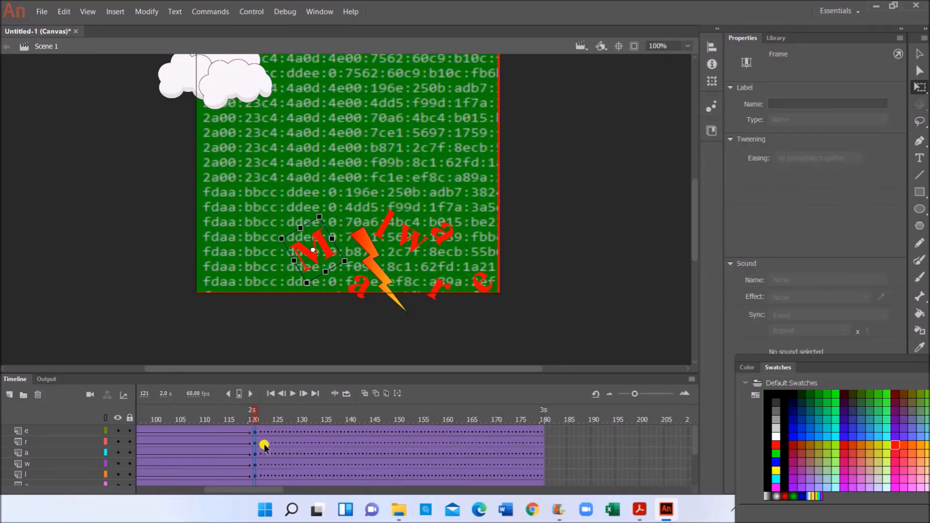
key("ctrl+a")
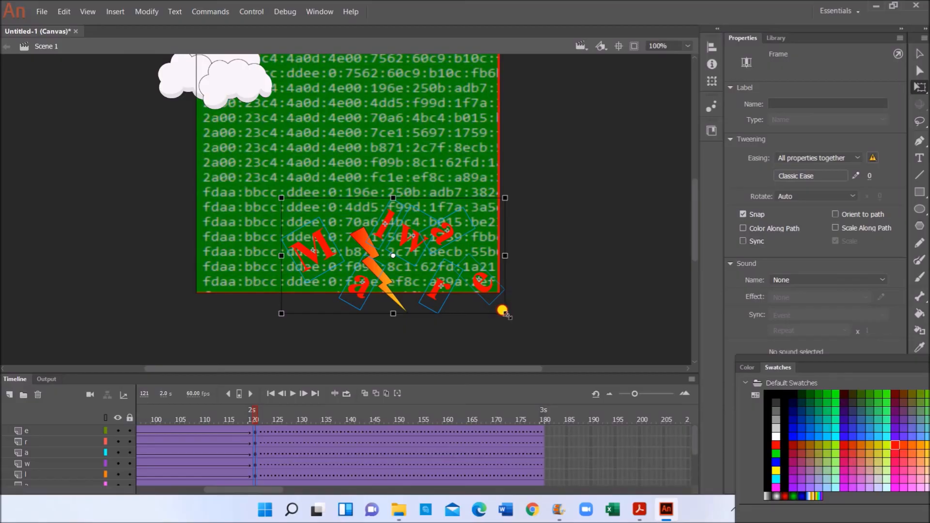
left_click_drag(505, 310, 525, 339)
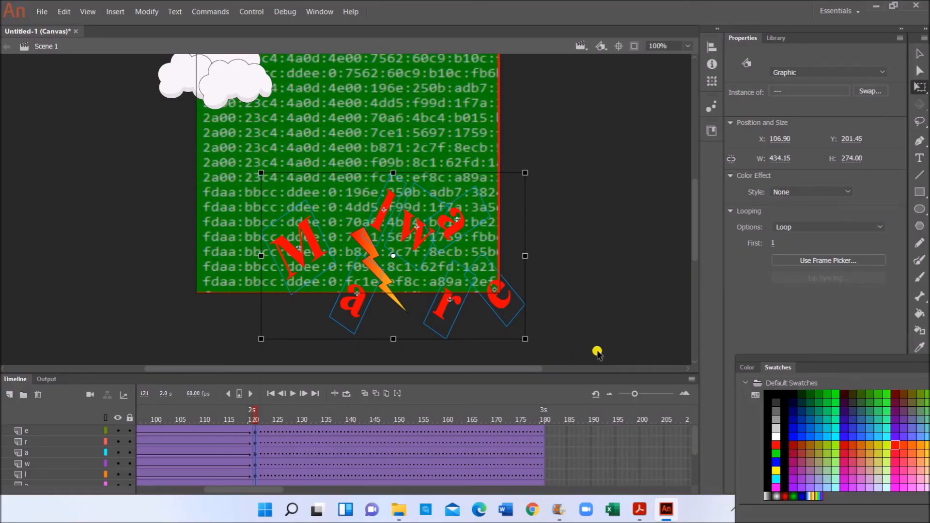
left_click(639, 509)
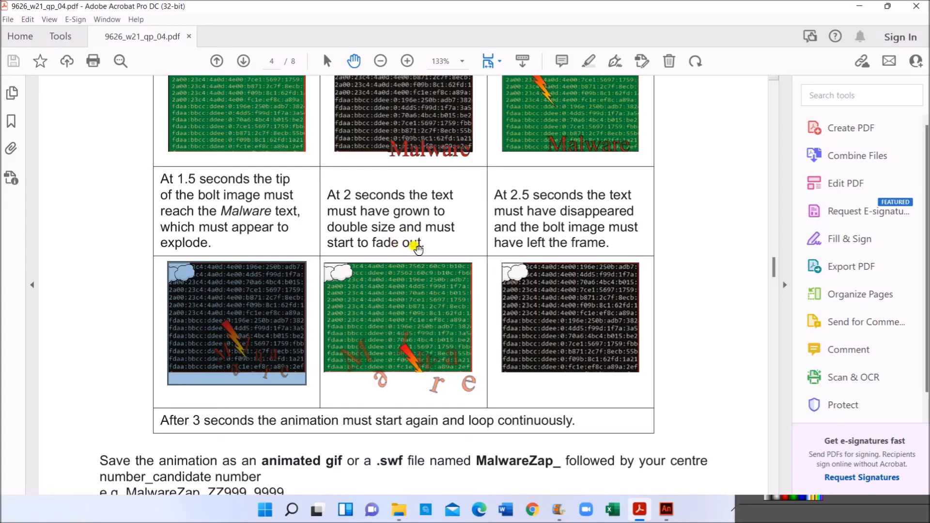
- Return to Animate after checking the 2-second doubling-and-fading requirement in the PDF
left_click(666, 510)
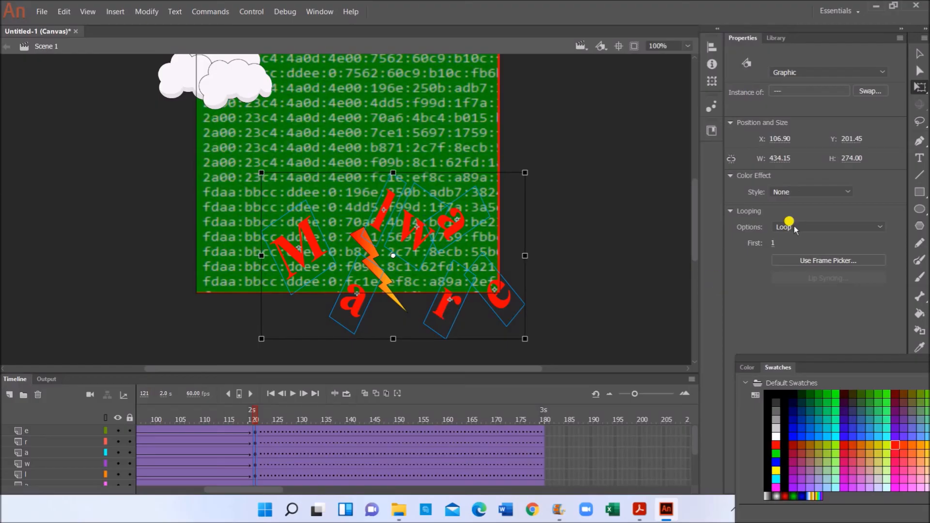
- Give the frame-121 letters and bolt an Alpha color effect of about 43%
left_click(811, 192)
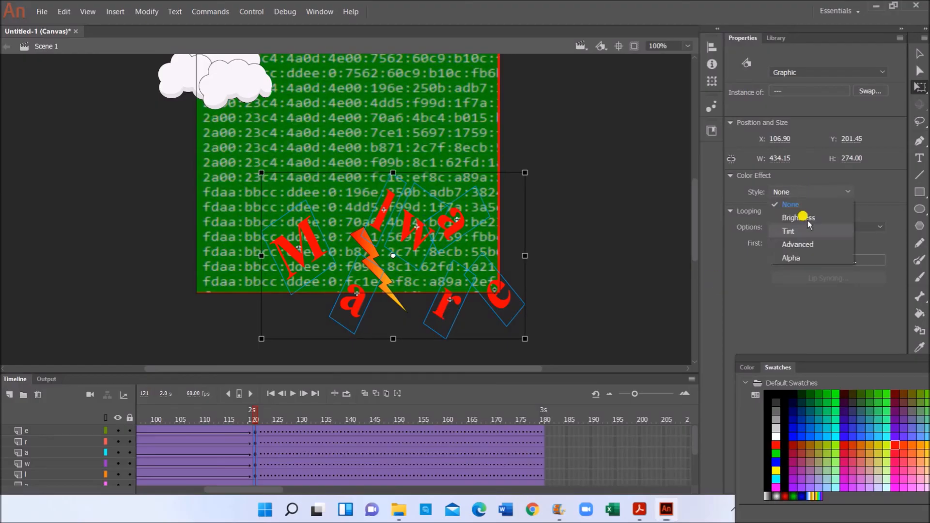
left_click(802, 259)
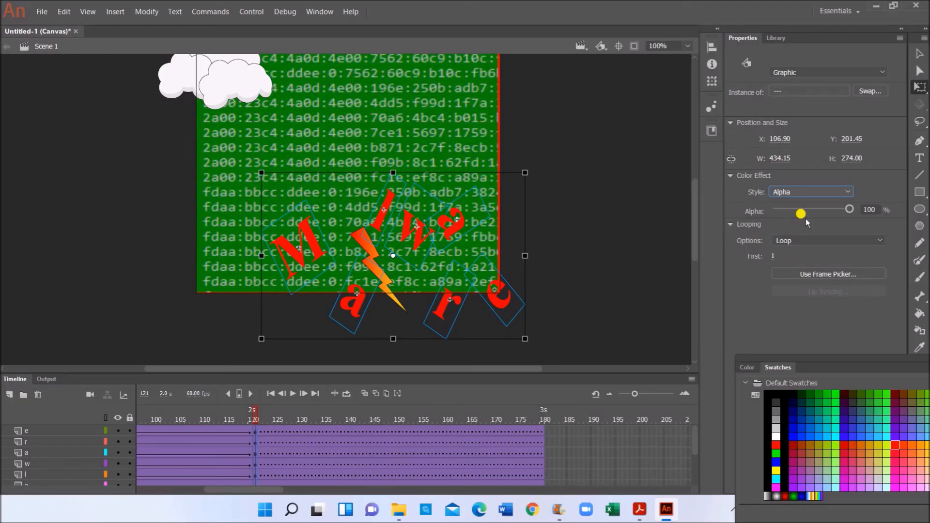
left_click(849, 209)
left_click_drag(837, 211, 798, 208)
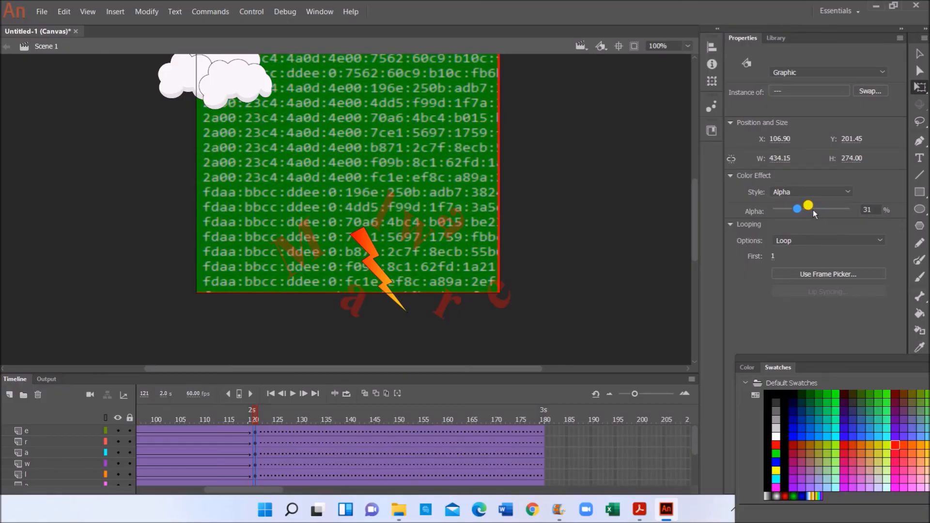
left_click(798, 209)
left_click_drag(818, 208, 824, 207)
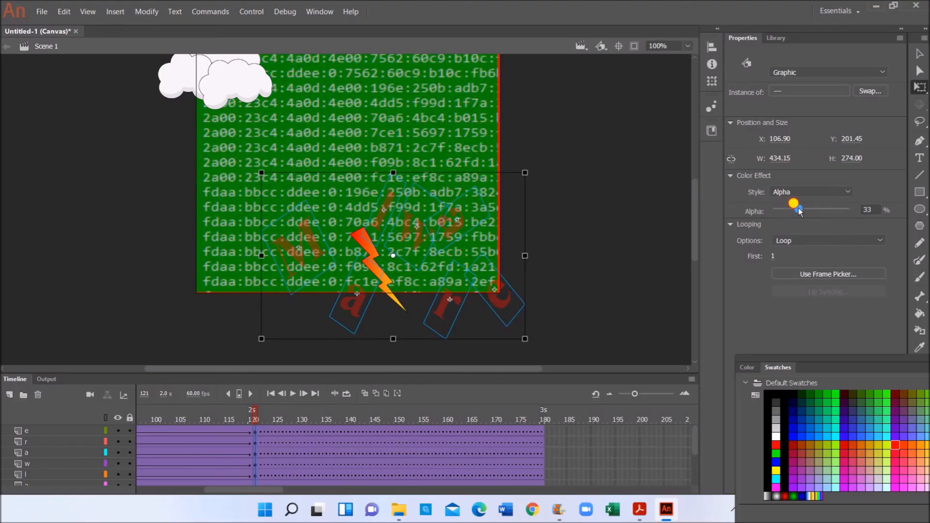
left_click(807, 209)
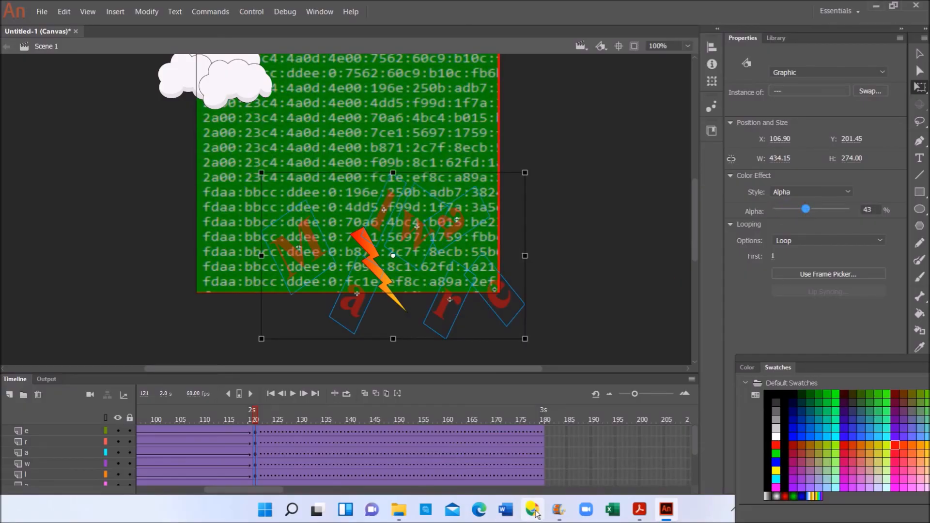
left_click(635, 509)
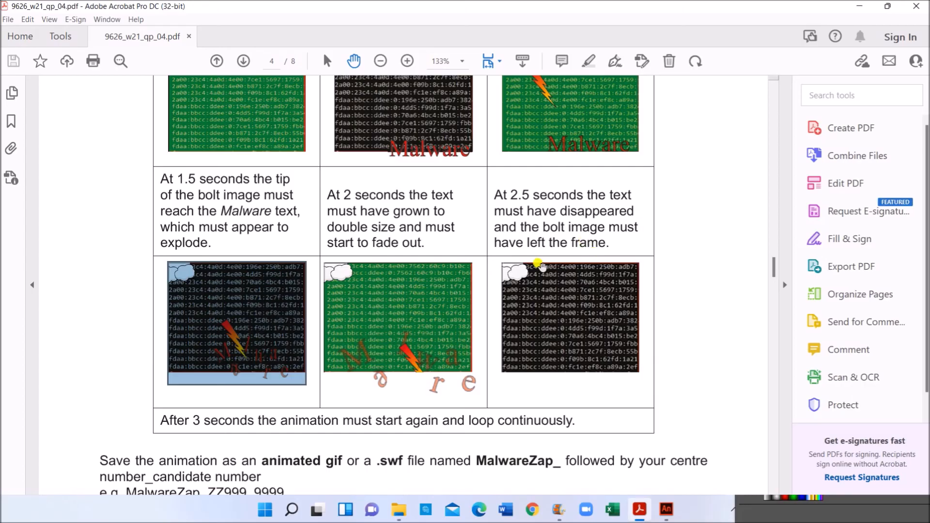
- Return to Animate after reviewing the 2.5 s fade-out and 3 s looping requirements
left_click(666, 509)
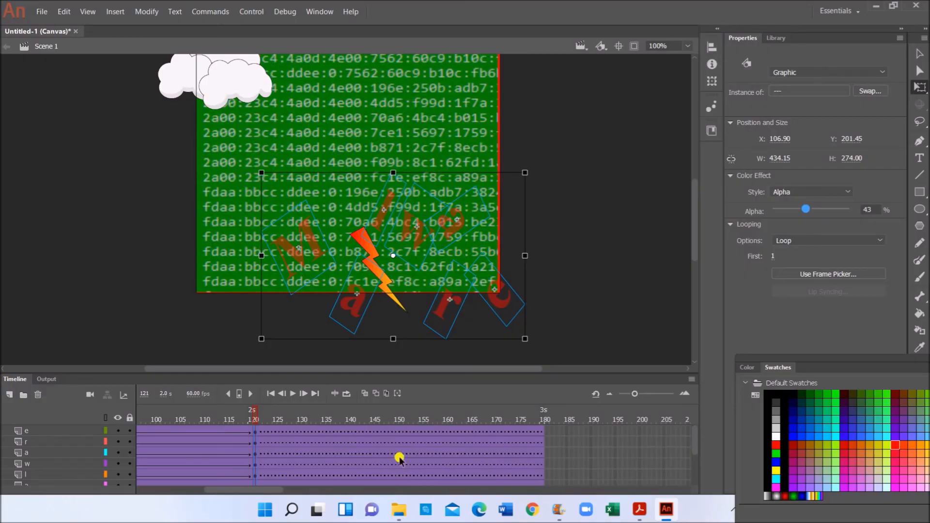
scroll(400, 460, "down", 2)
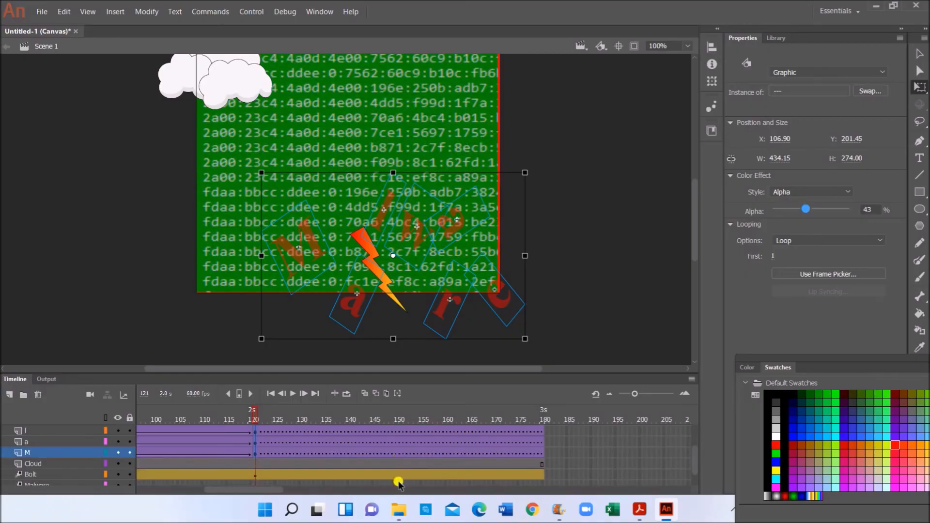
- At frame 150, drag the bolt and its motion path down-right below the stage, undoing a stray letter move
scroll(398, 477, "down", 1)
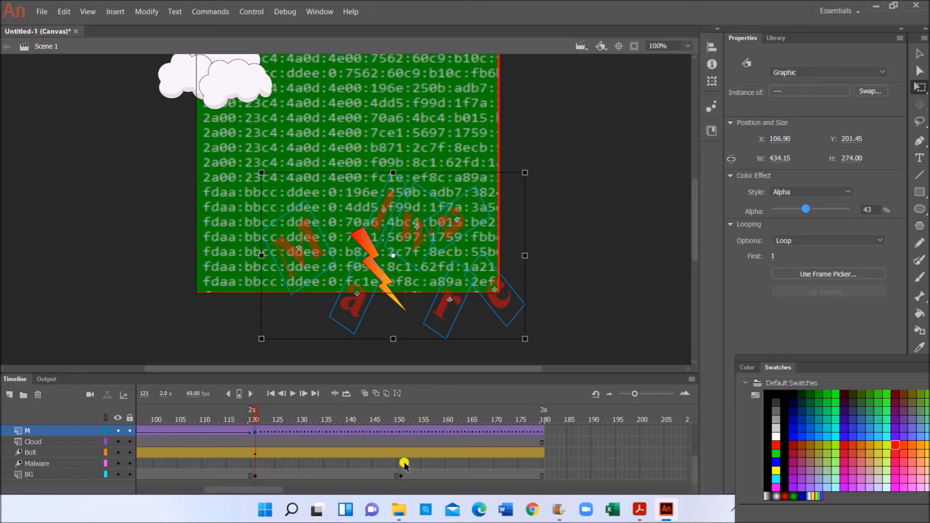
left_click(400, 453)
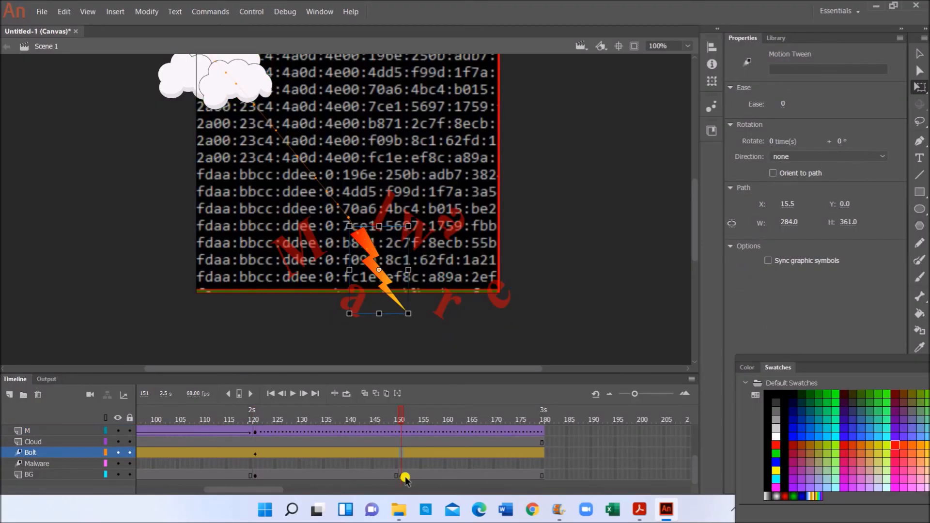
left_click(374, 267)
left_click_drag(377, 272, 406, 315)
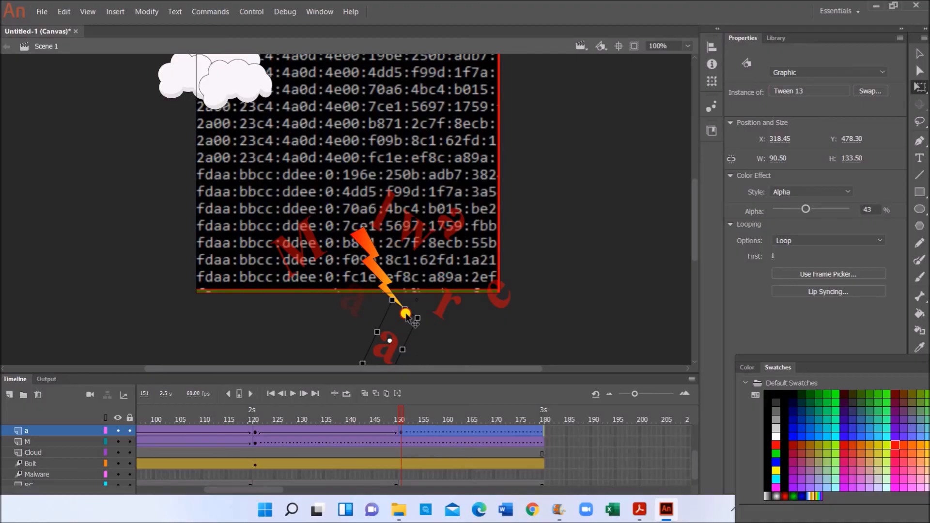
left_click(400, 308)
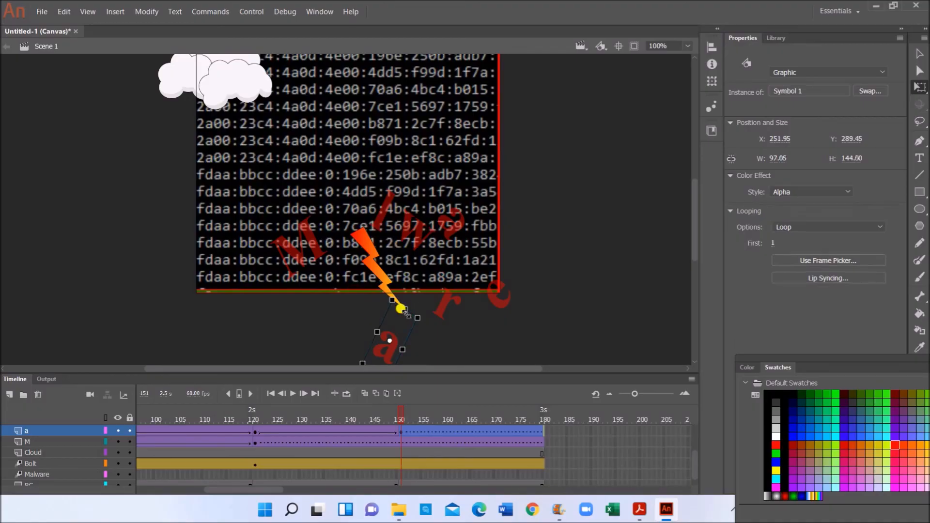
key("ctrl+z")
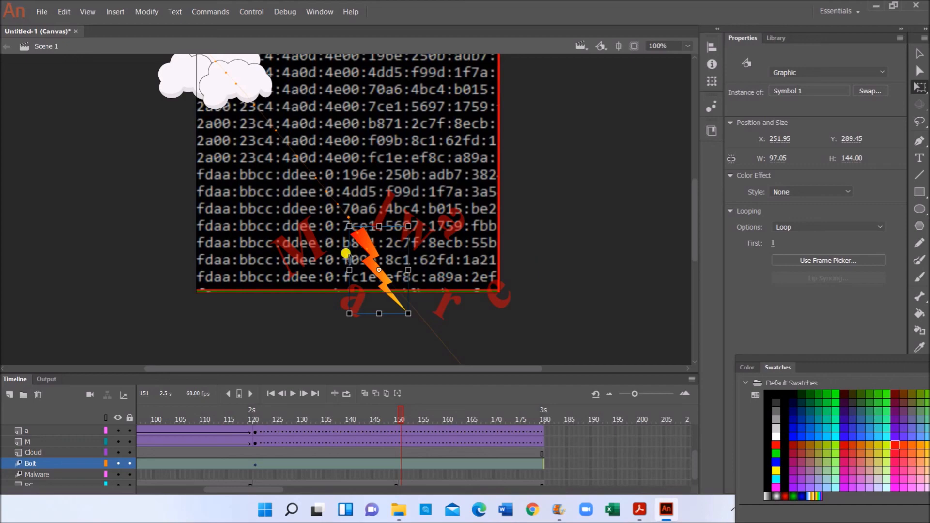
left_click_drag(364, 245, 429, 300)
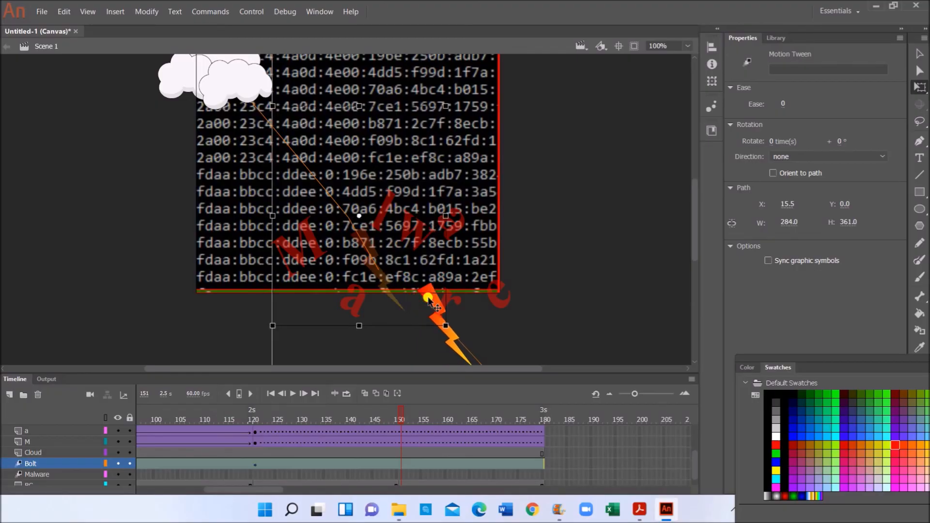
left_click_drag(429, 299, 428, 299)
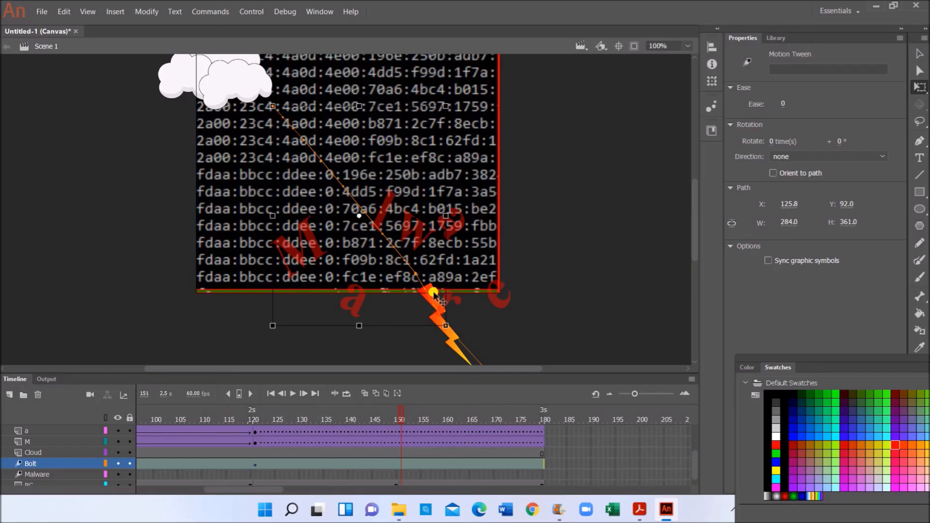
left_click_drag(435, 296, 446, 315)
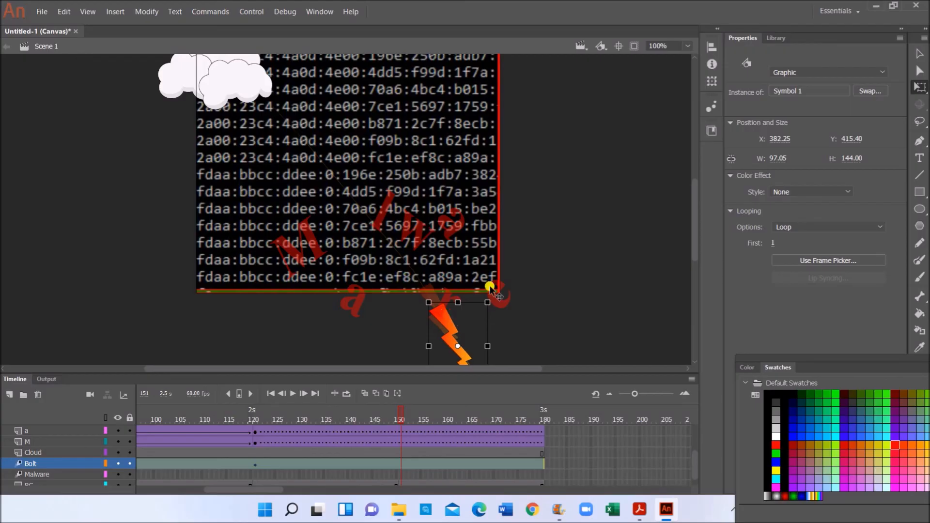
scroll(401, 451, "up", 3)
left_click(400, 431)
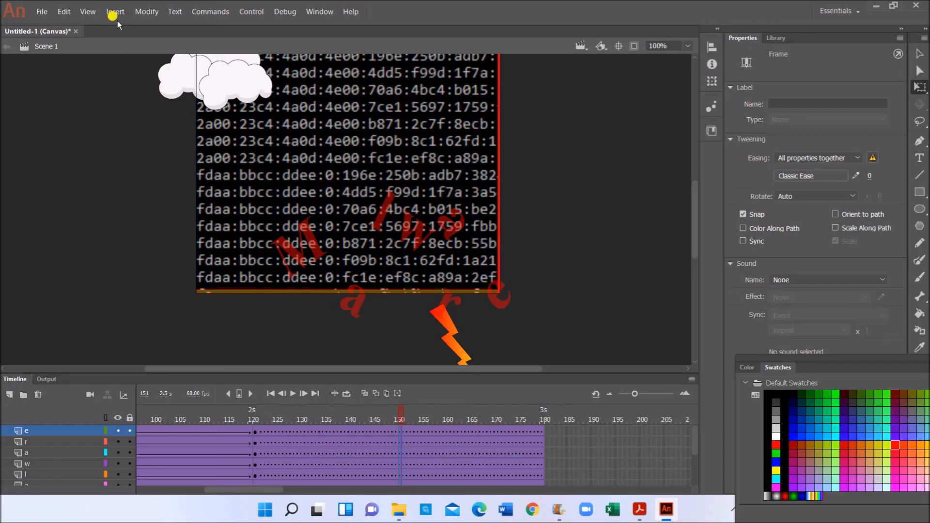
- Insert keyframes at frame 150 on the letter layers and fade the Malware letters to 0% alpha
right_click(398, 454)
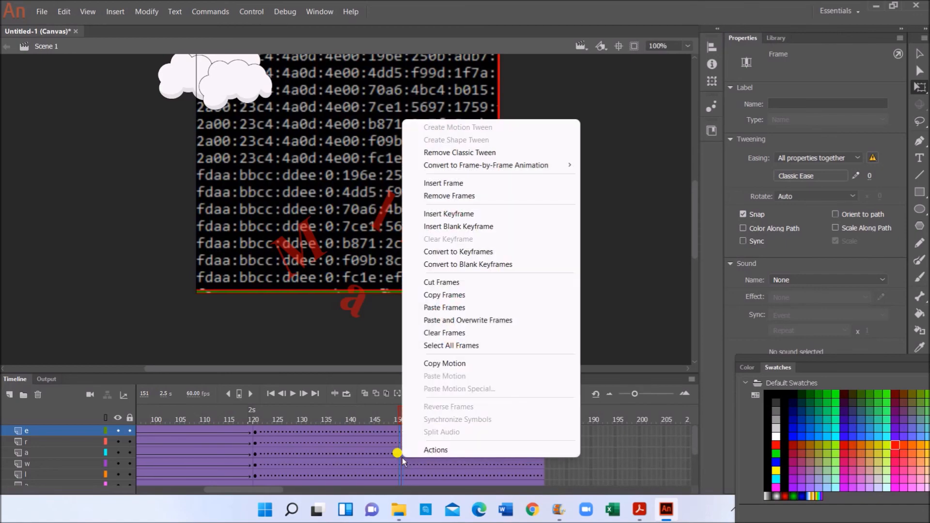
left_click(461, 213)
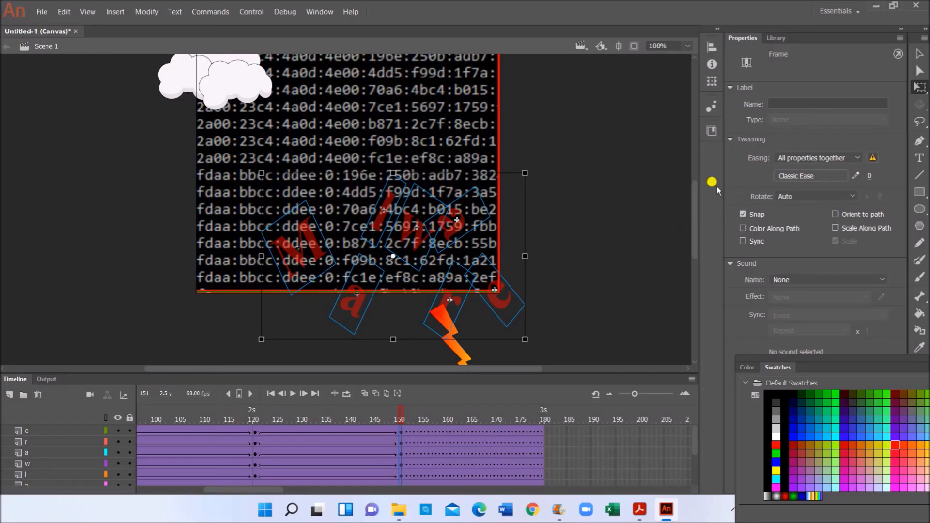
left_click(422, 239)
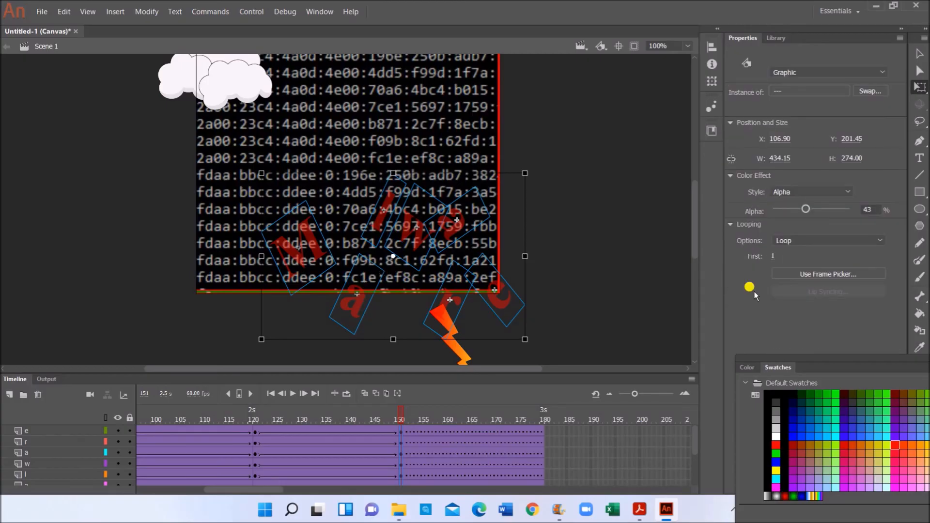
left_click_drag(807, 212, 765, 211)
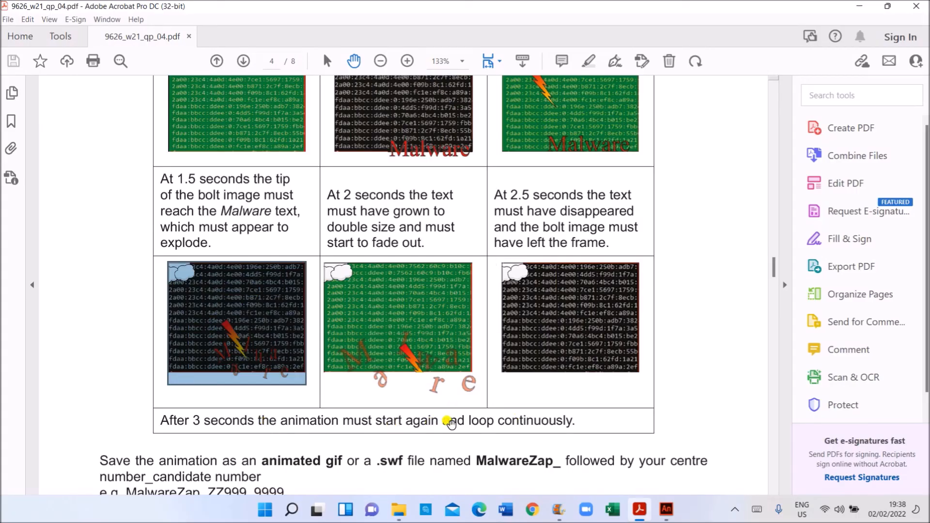
- Highlight the required file name 'MalwareZap' in the instructions PDF, then go back to Animate
left_click(665, 507)
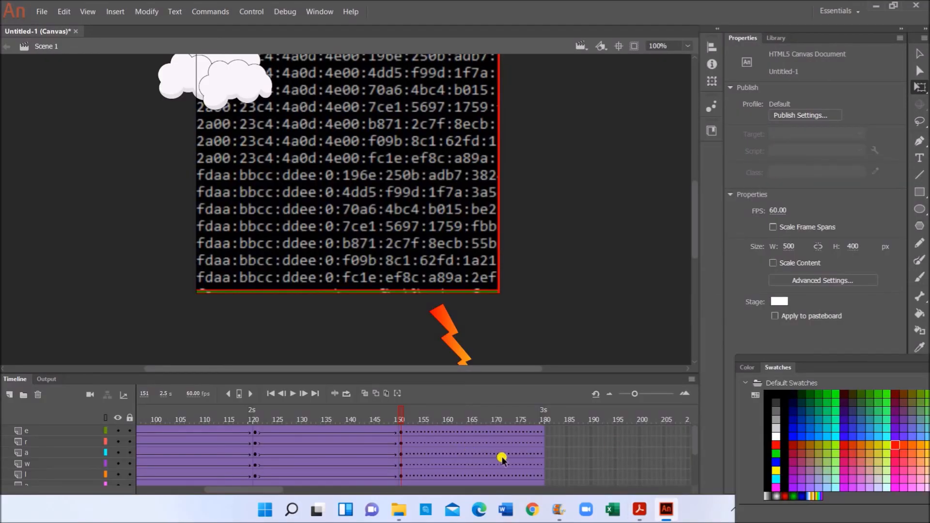
scroll(502, 457, "down", 2)
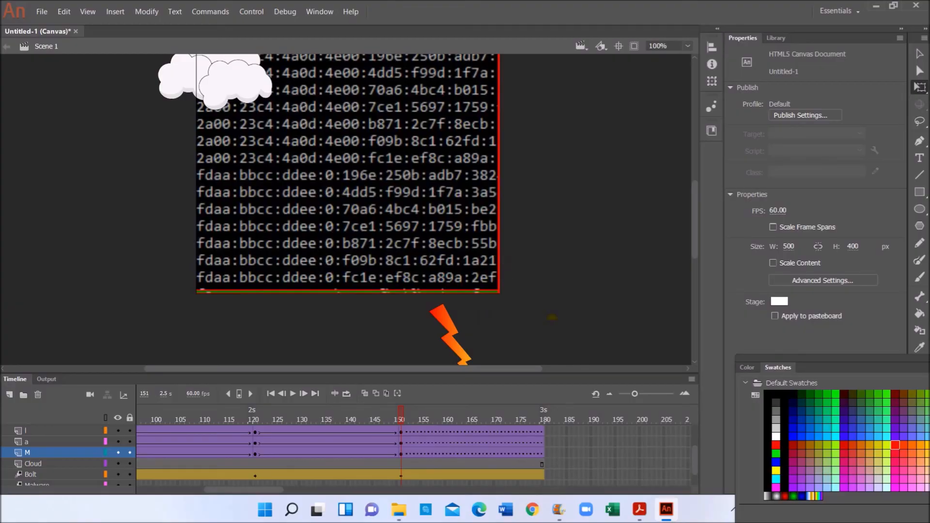
key("alt+Tab")
left_click_drag(512, 409, 554, 415)
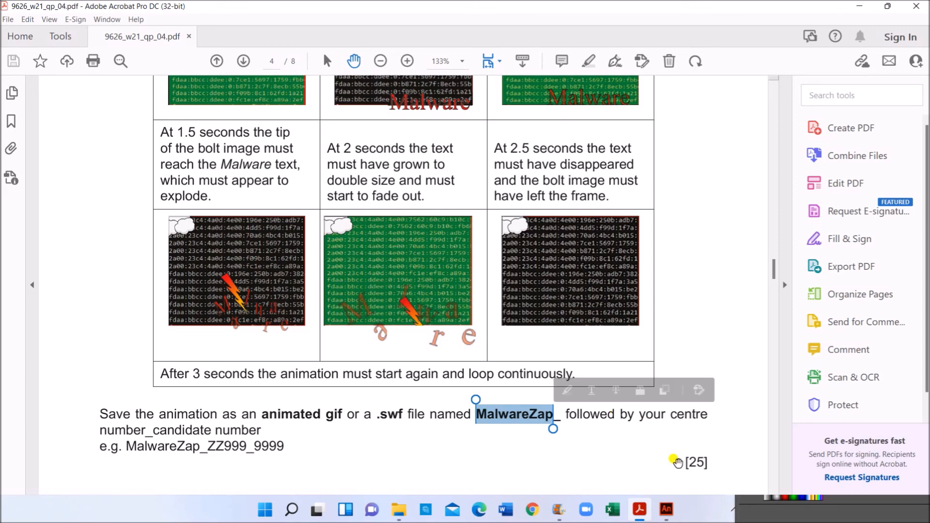
left_click(676, 516)
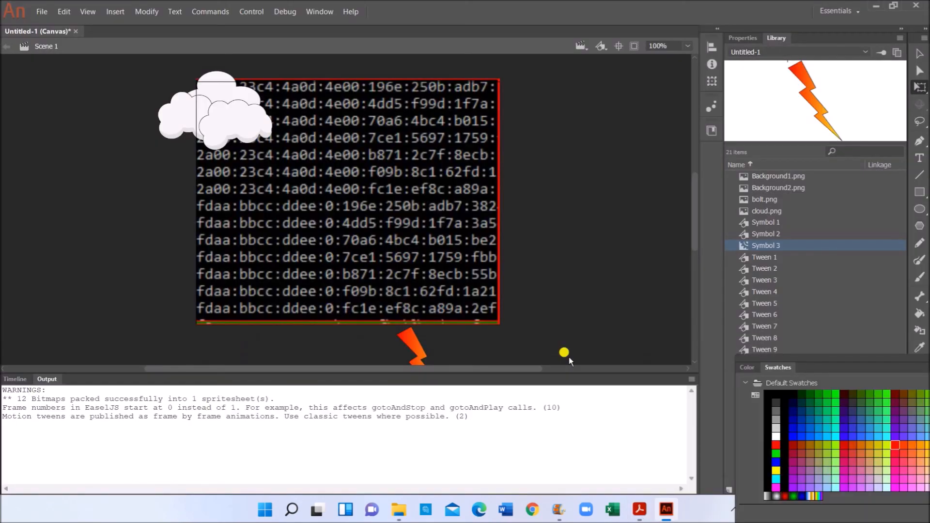
- Open the Export Animated GIF window showing a 500 × 400 GIF set to loop forever
left_click(45, 12)
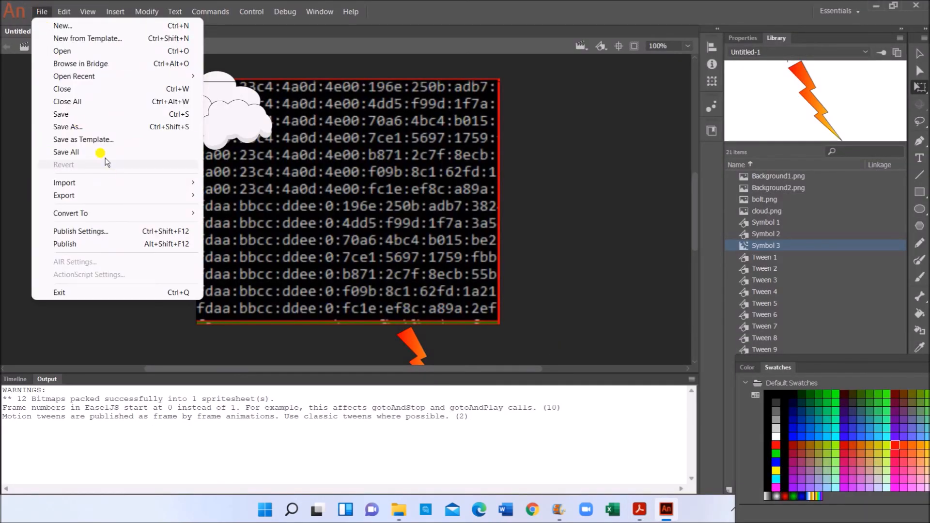
mouse_move(123, 194)
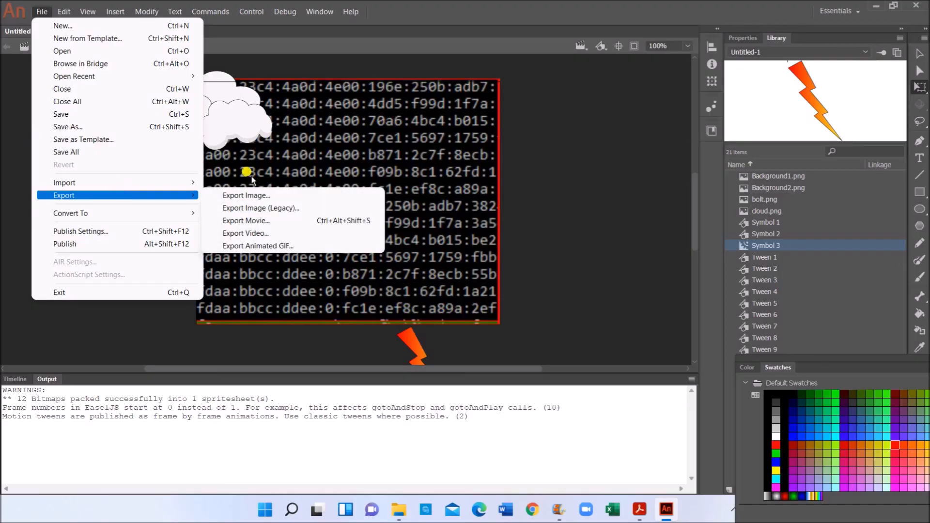
left_click(261, 246)
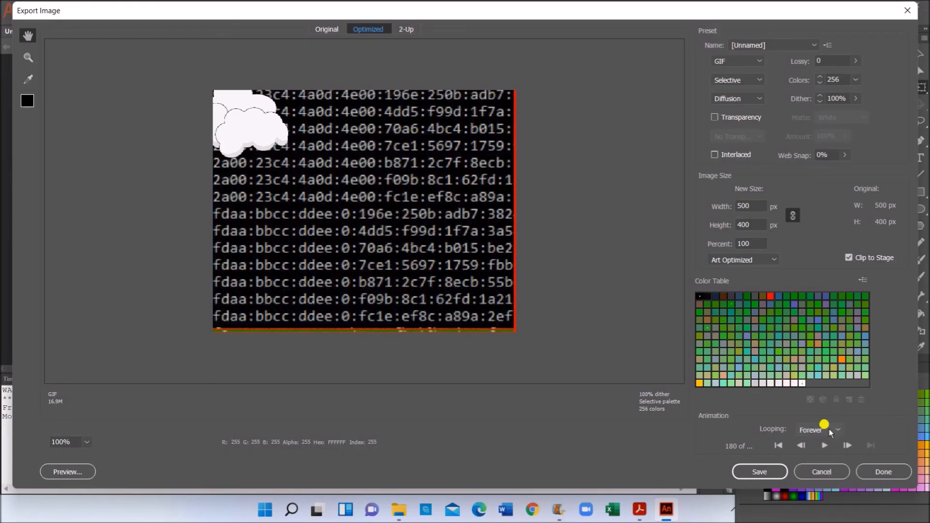
- Save the GIF in the Examination folder as MalwareZap followed by the centre and candidate numbers
left_click(769, 473)
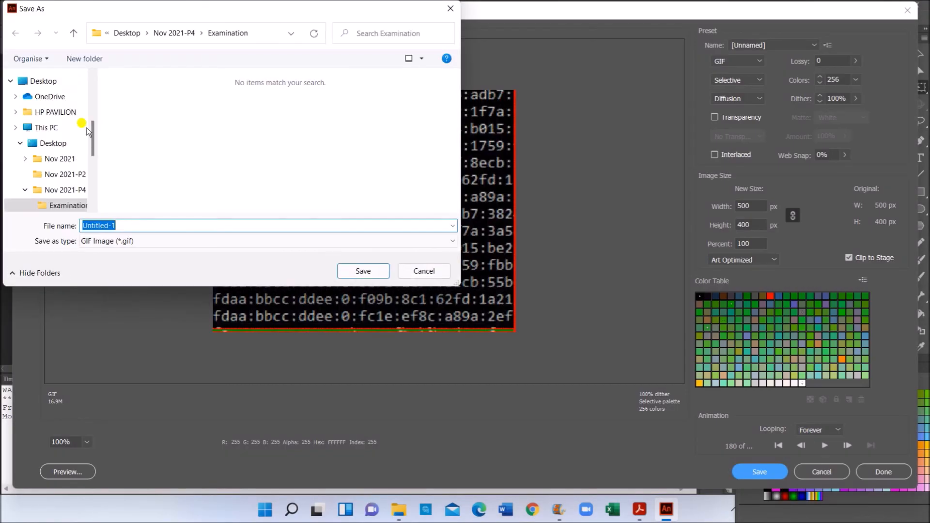
type("MalwareZap_ZZ!23_1234")
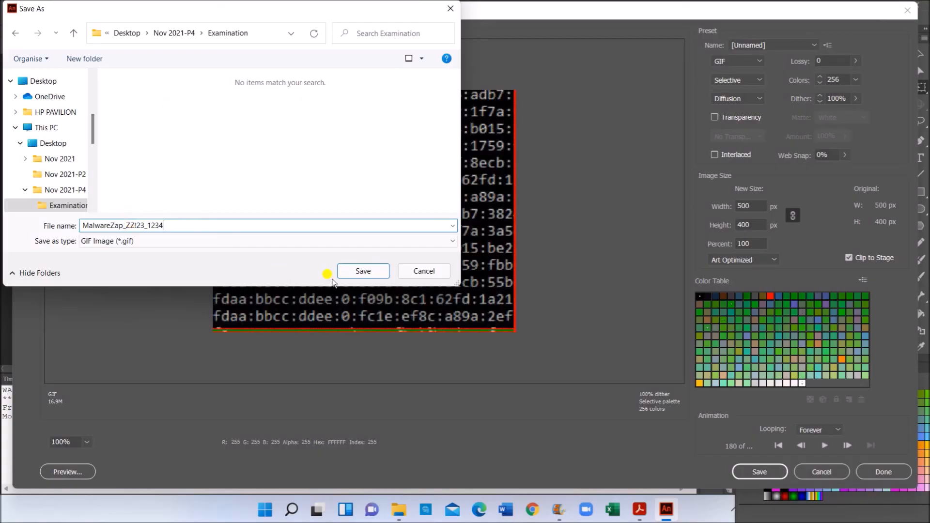
left_click(345, 270)
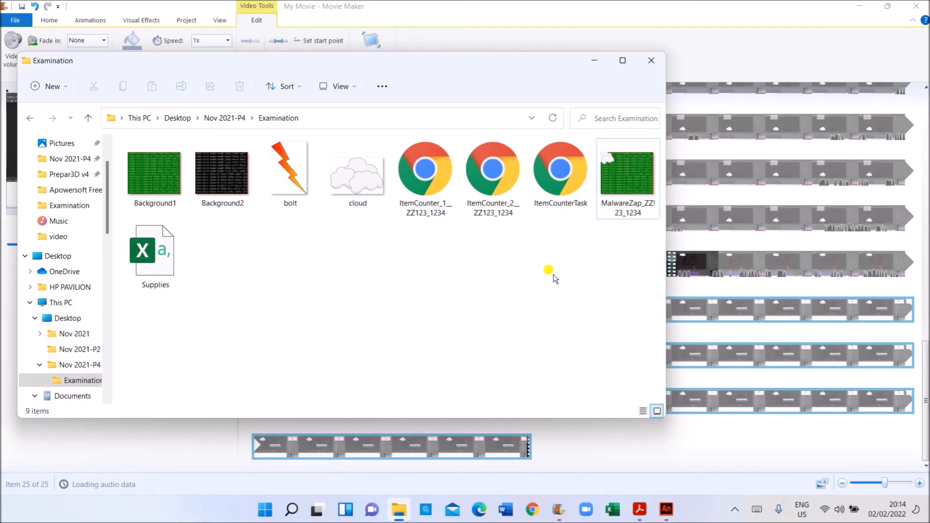
- Confirm the saved MalwareZap GIF (16.9 MB) is in the Examination folder, then bring the instructions PDF back
left_click(628, 179)
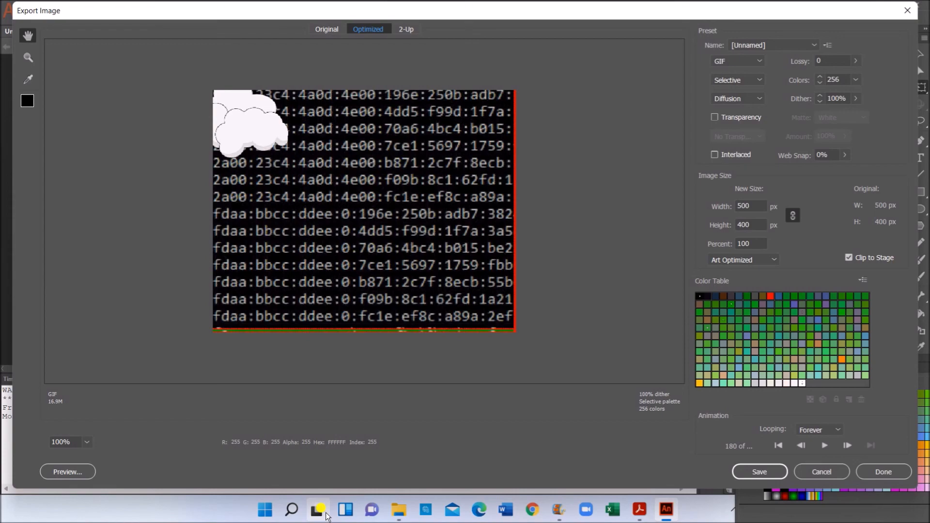
left_click(639, 510)
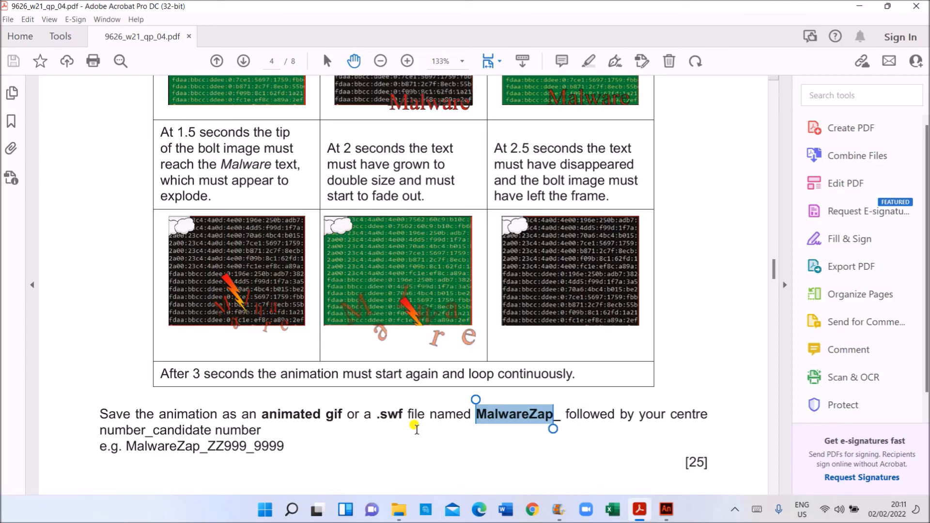
- Show the brief's MalwareZap file-naming instruction on page 4 of the task PDF
key("ctrl+F7")
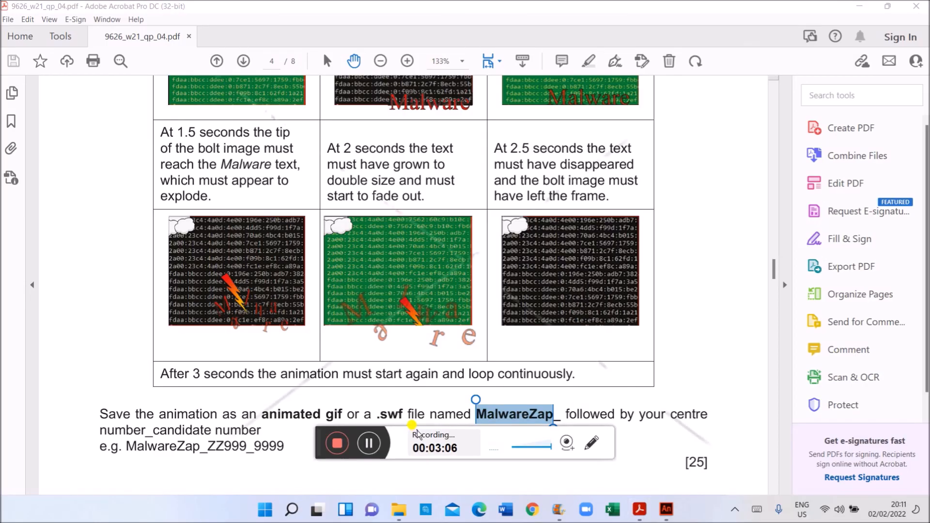